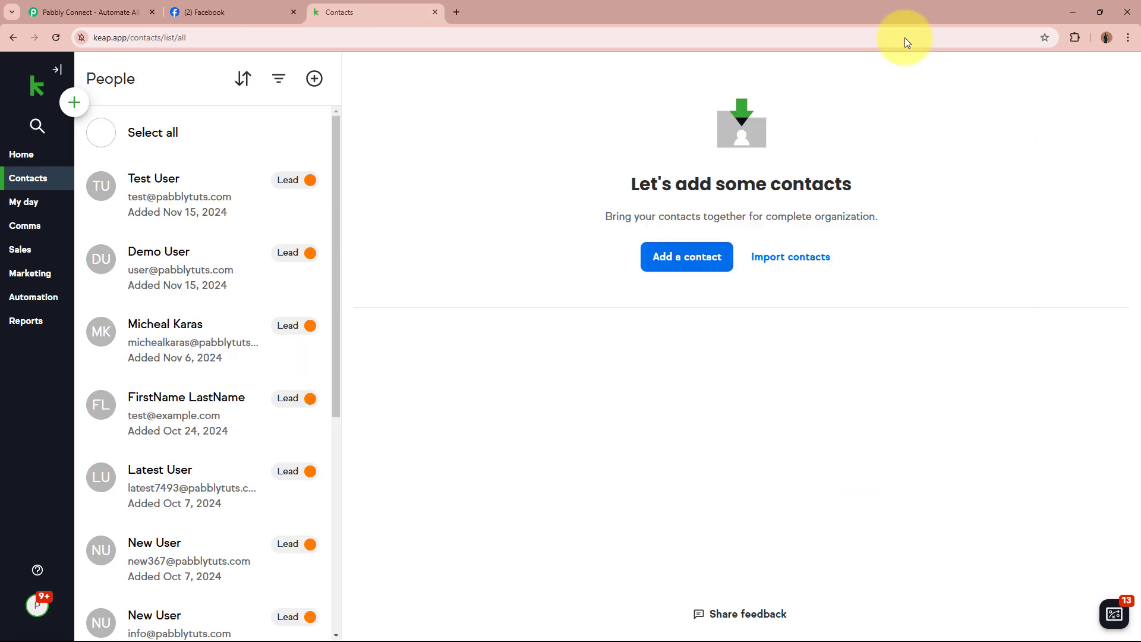
Switch to the Keap Contacts tab to show the People list of existing leads
click(404, 12)
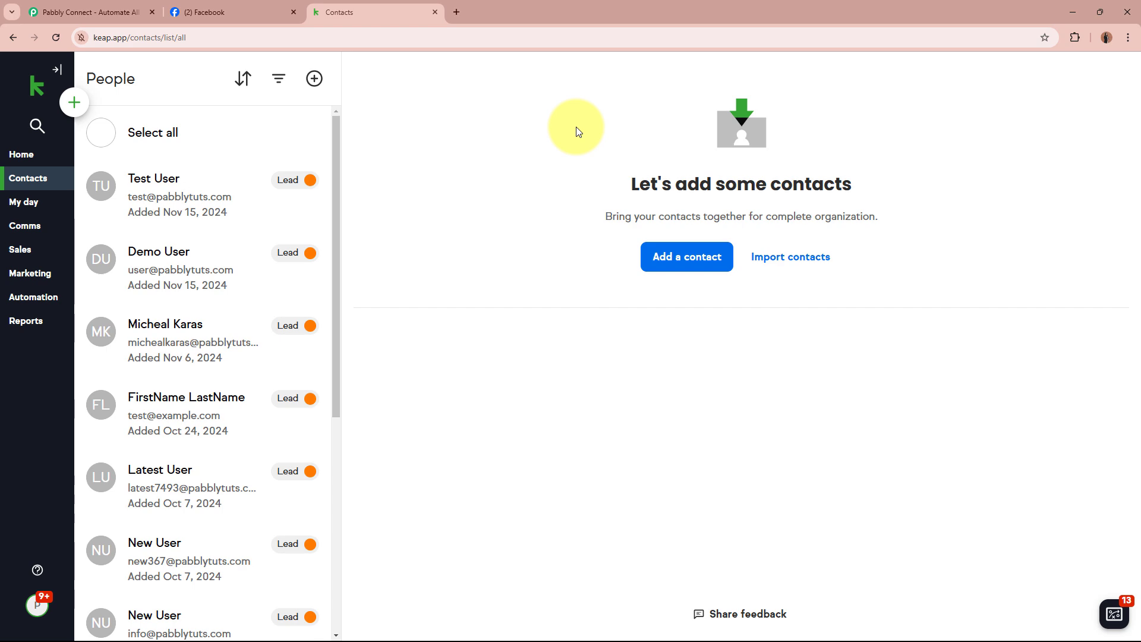
Look over the Facebook business page and Keap contacts, then return to the Pabbly Connect website
click(229, 12)
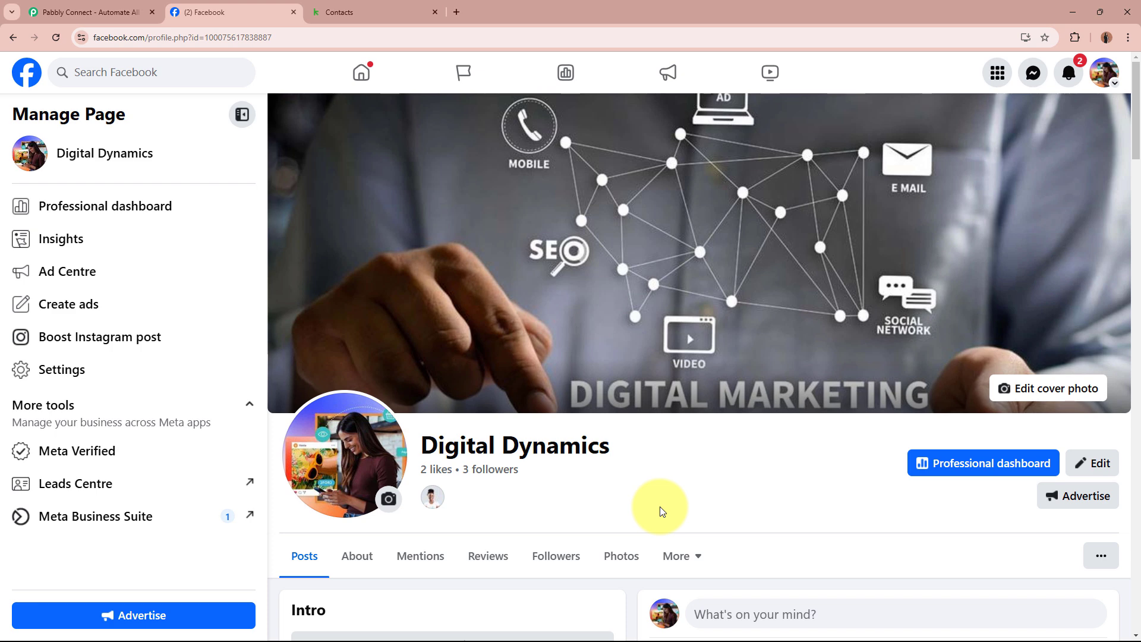
click(353, 11)
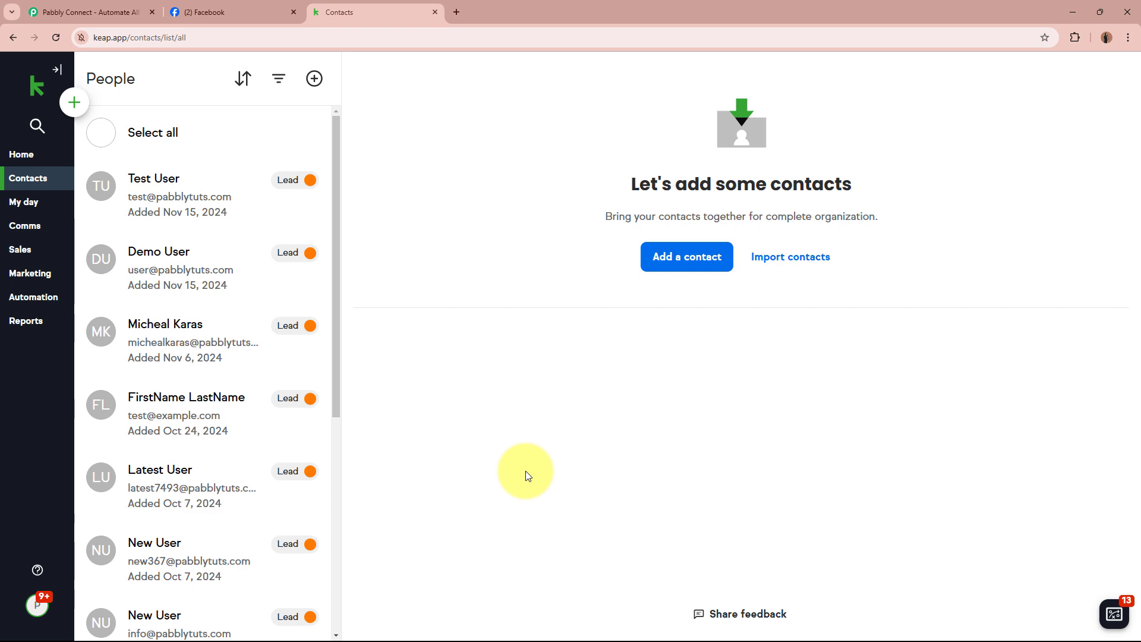
click(244, 11)
click(392, 7)
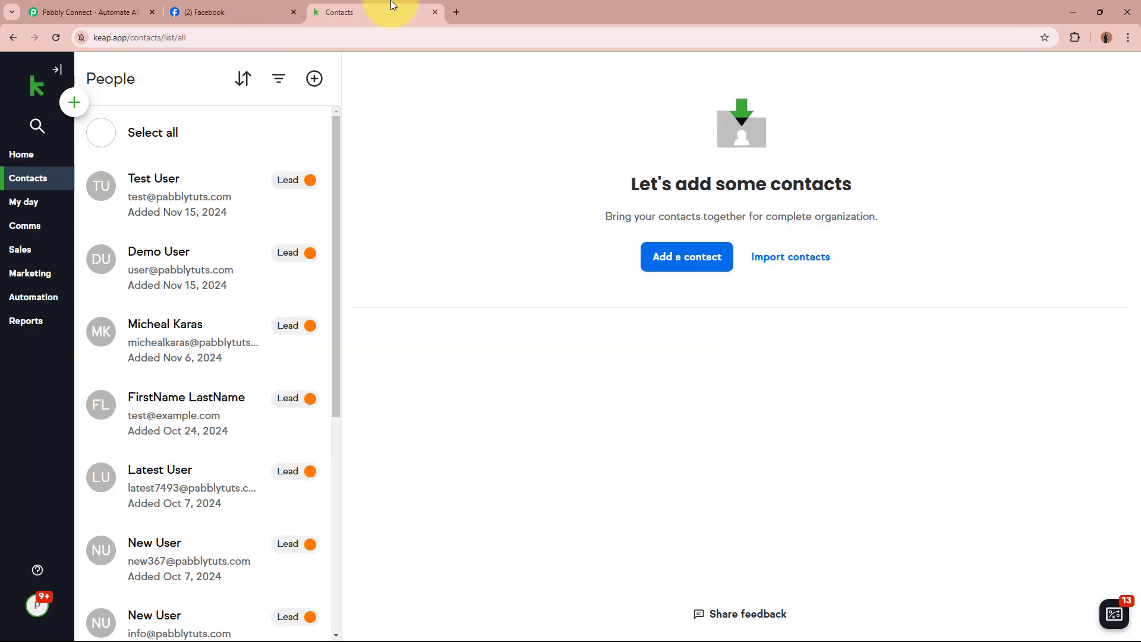
click(101, 8)
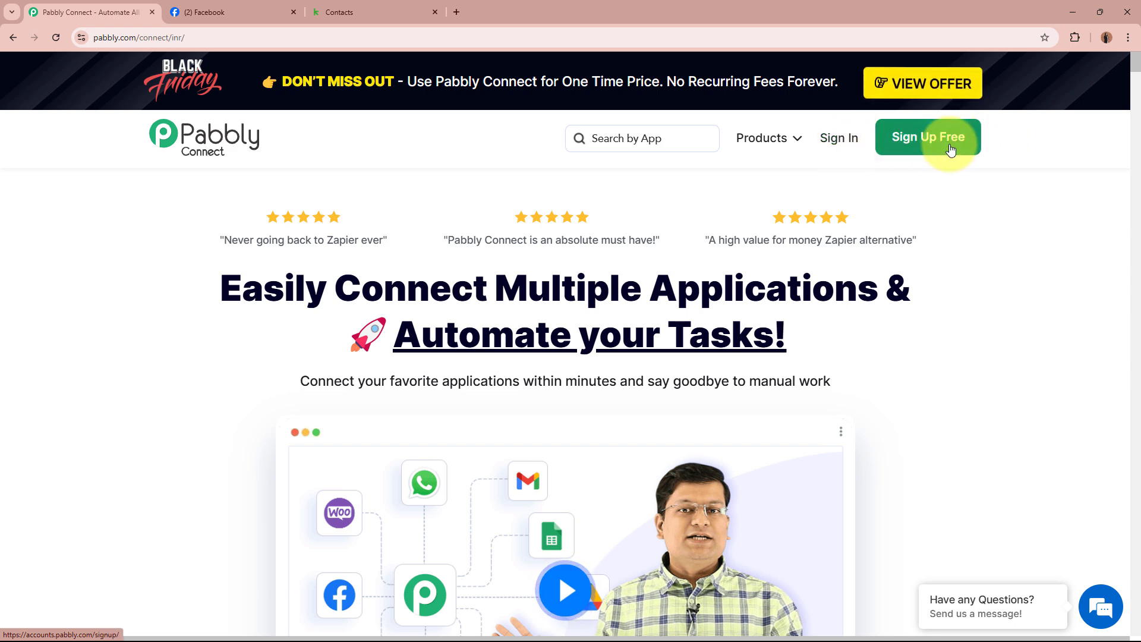
Sign in to the Pabbly account and launch Pabbly Connect from All Pabbly Apps
click(864, 140)
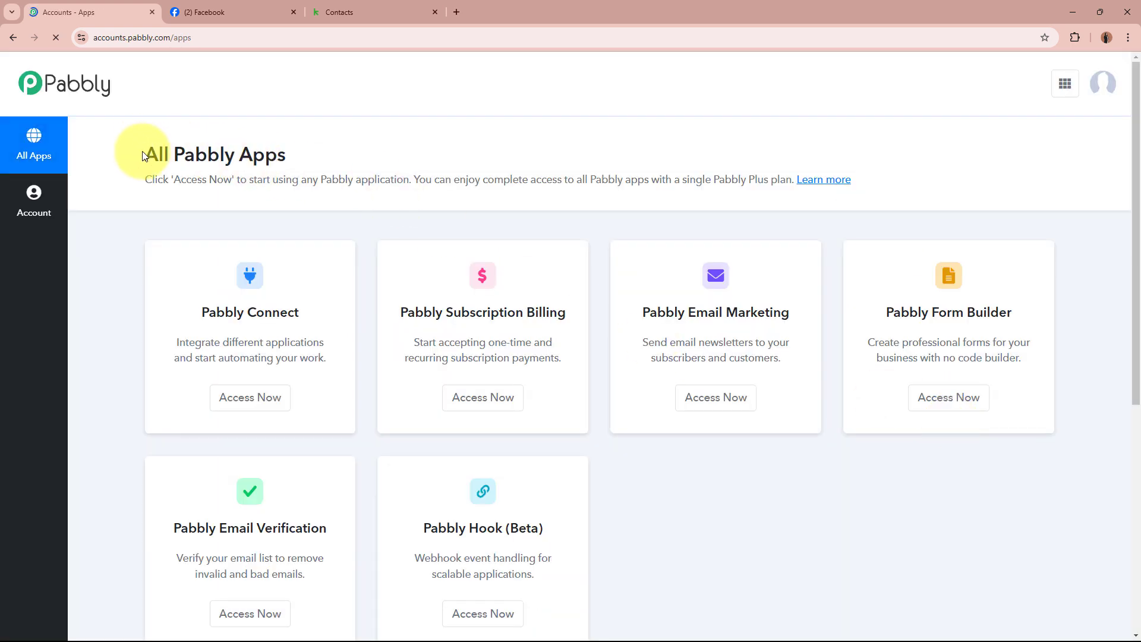
drag(144, 154, 383, 158)
click(383, 158)
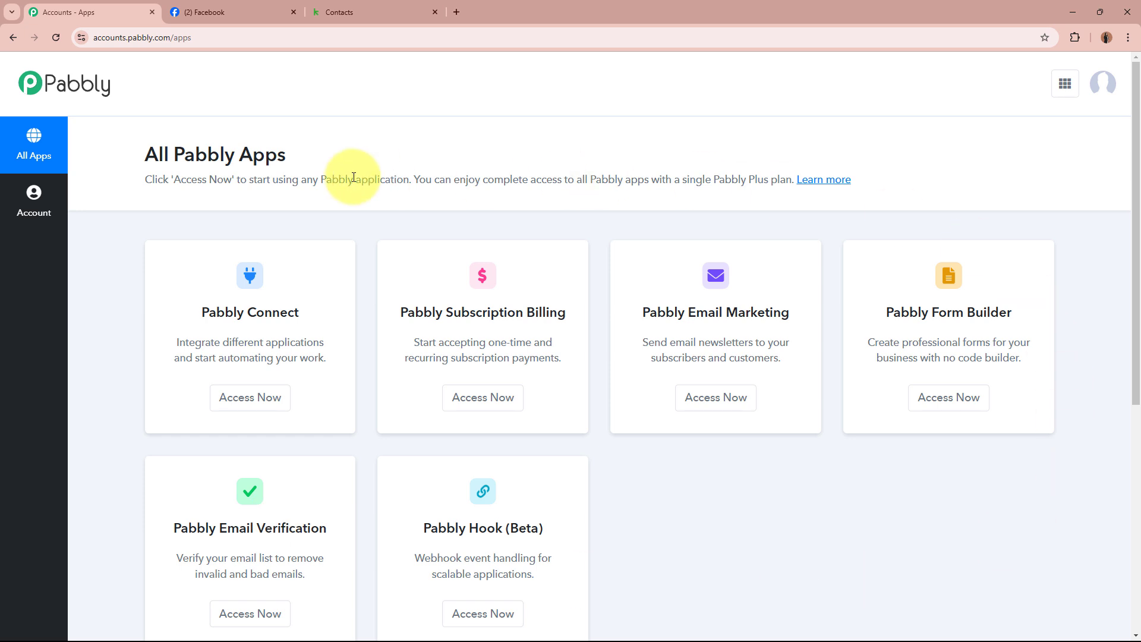
drag(183, 310, 288, 310)
click(299, 311)
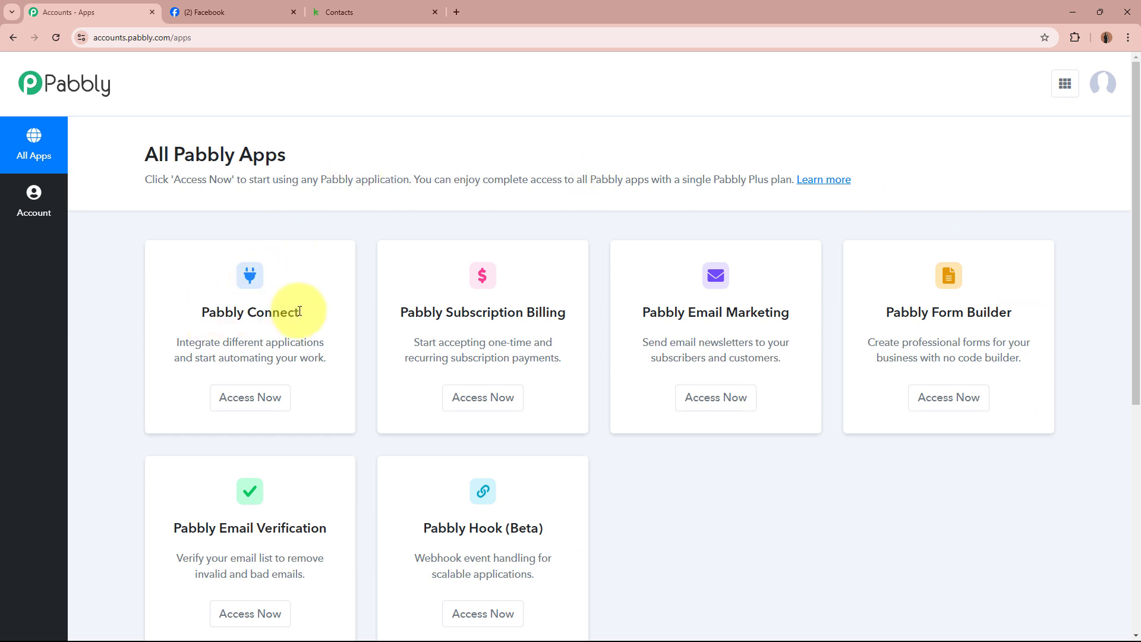
click(261, 397)
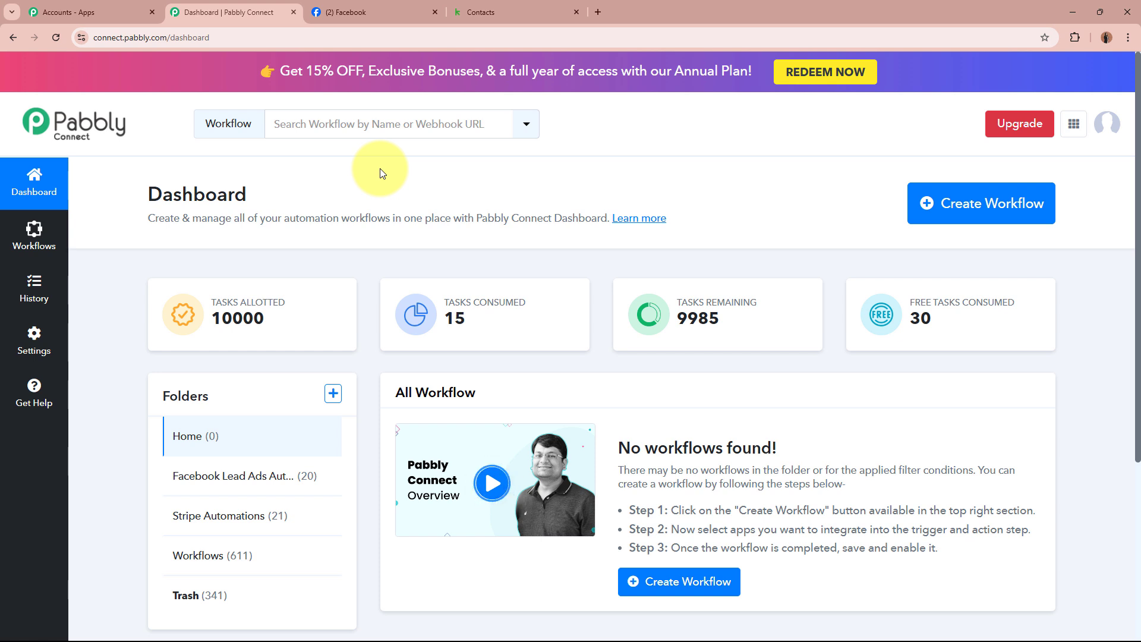
Start a new workflow named 'Transfer Facebook Lead Ads Data to your CRM in Real-Time with Pabbly Connect'
click(1039, 204)
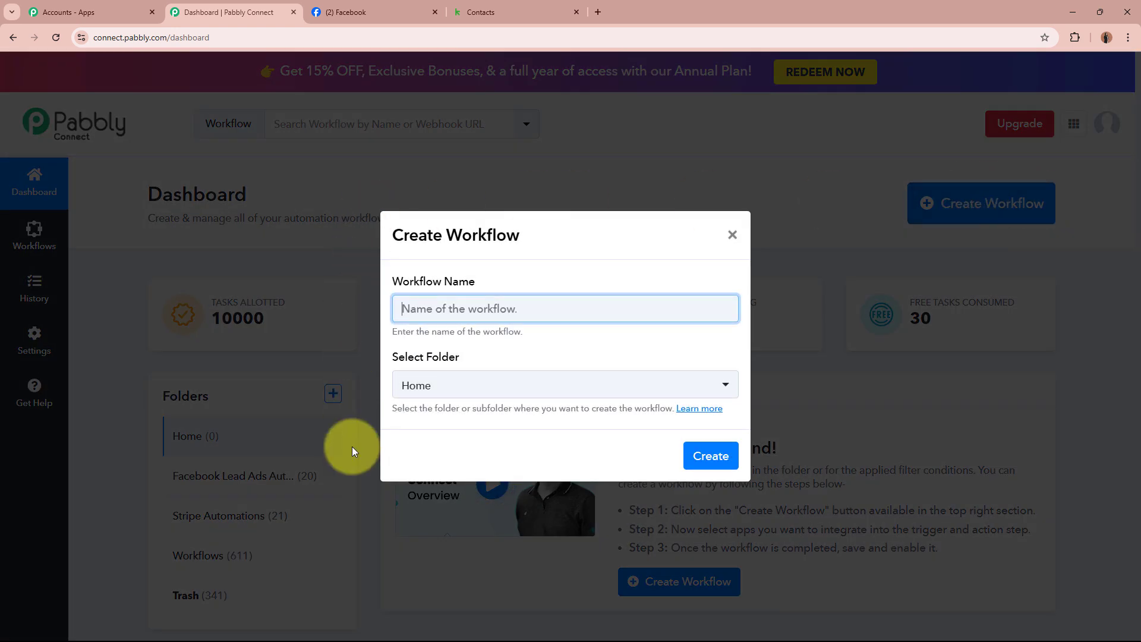
triple_click(438, 283)
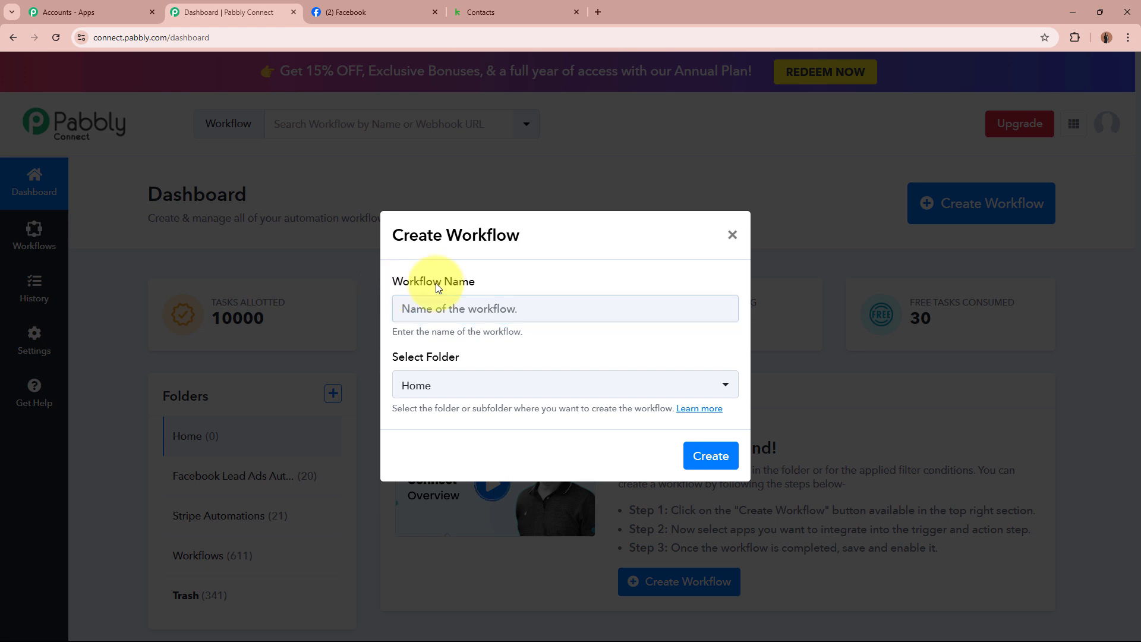
drag(393, 363, 537, 359)
click(538, 359)
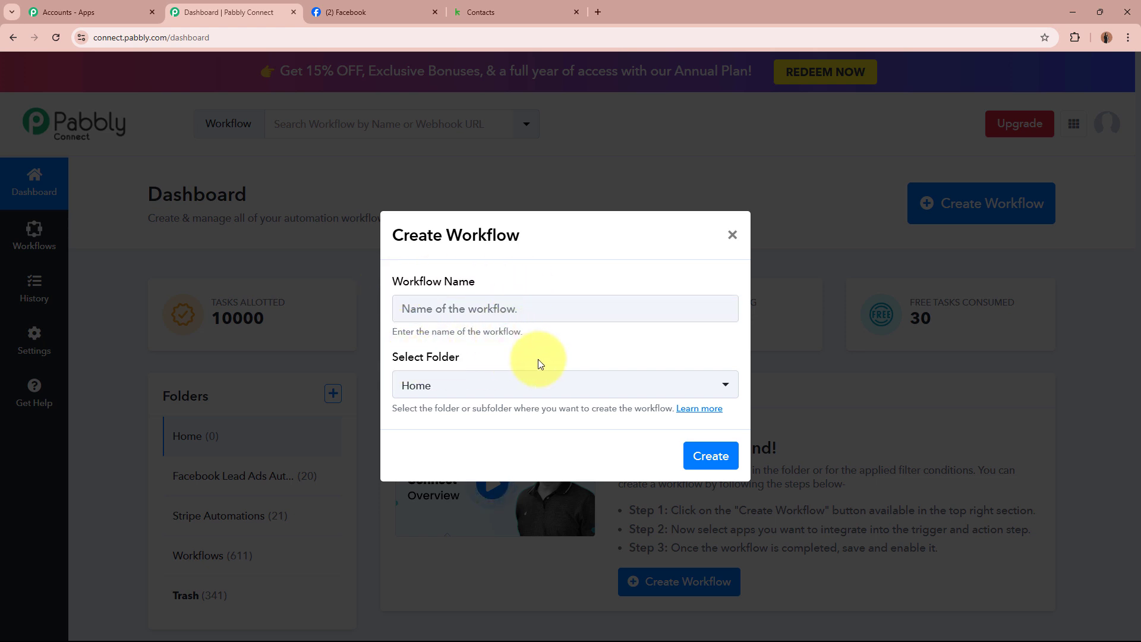
click(540, 304)
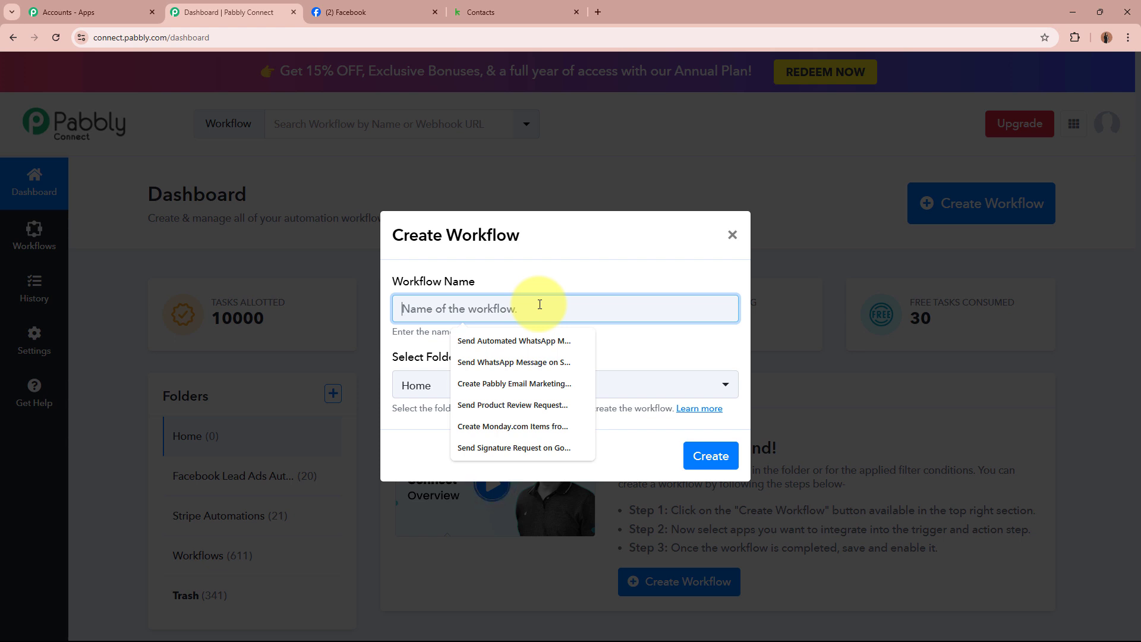
drag(407, 307, 739, 304)
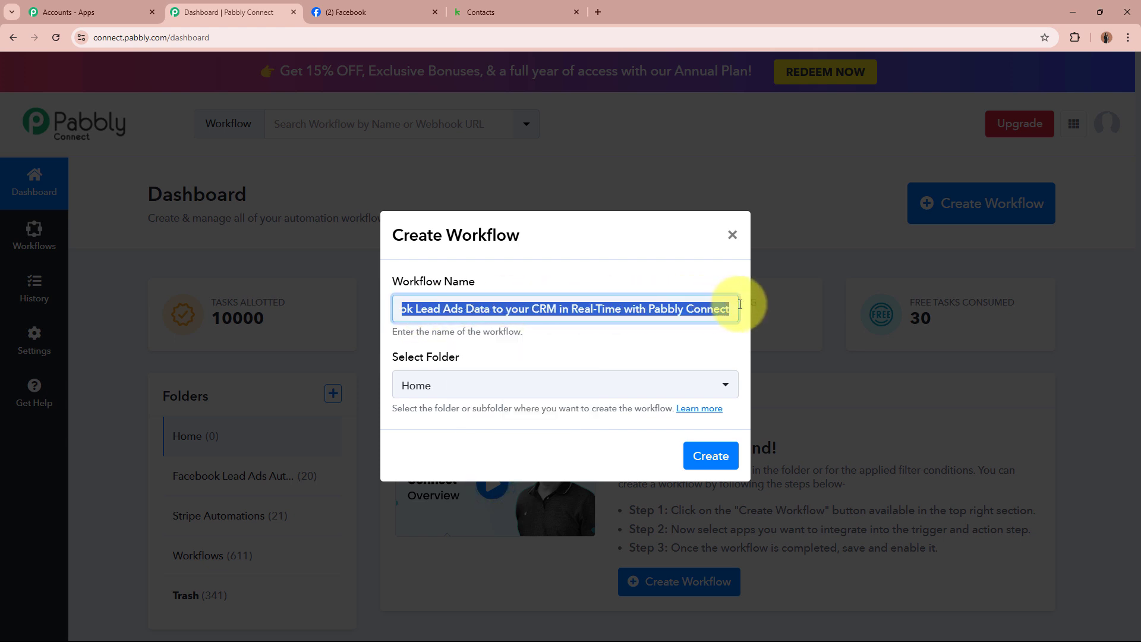
click(682, 351)
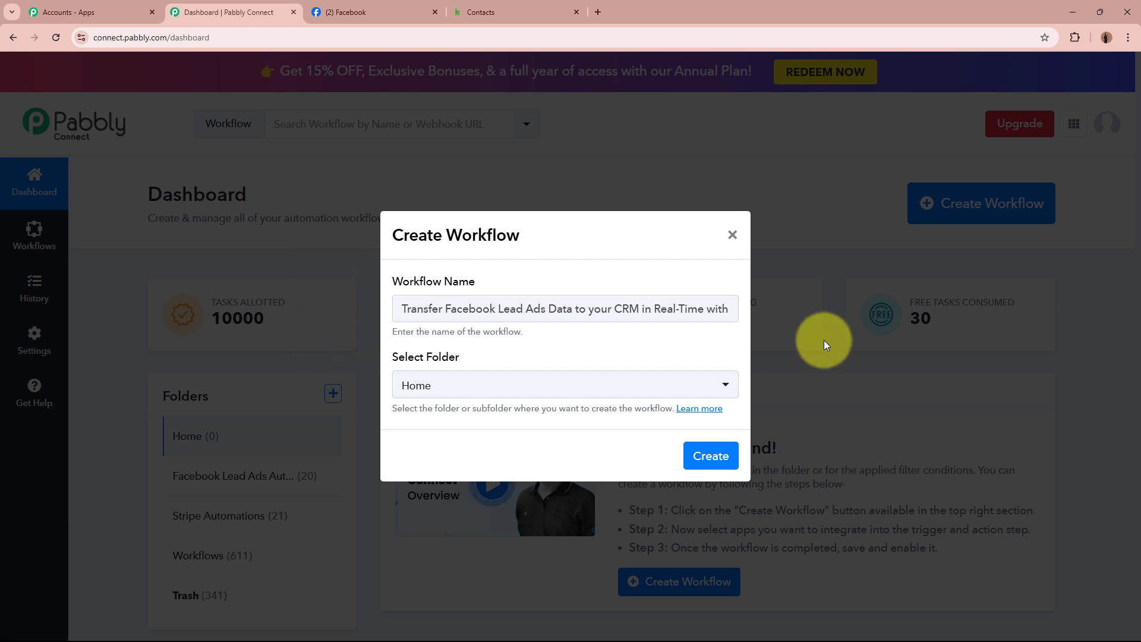
File the workflow in the Facebook Lead Ads Automations folder and create it
drag(391, 357, 585, 362)
click(583, 359)
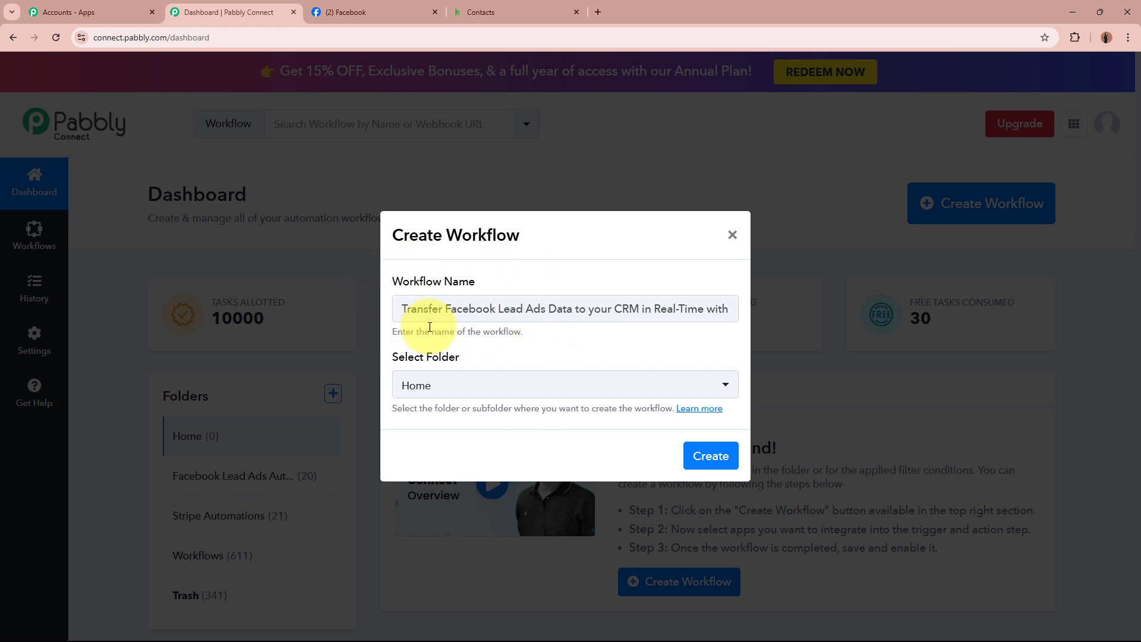
click(446, 384)
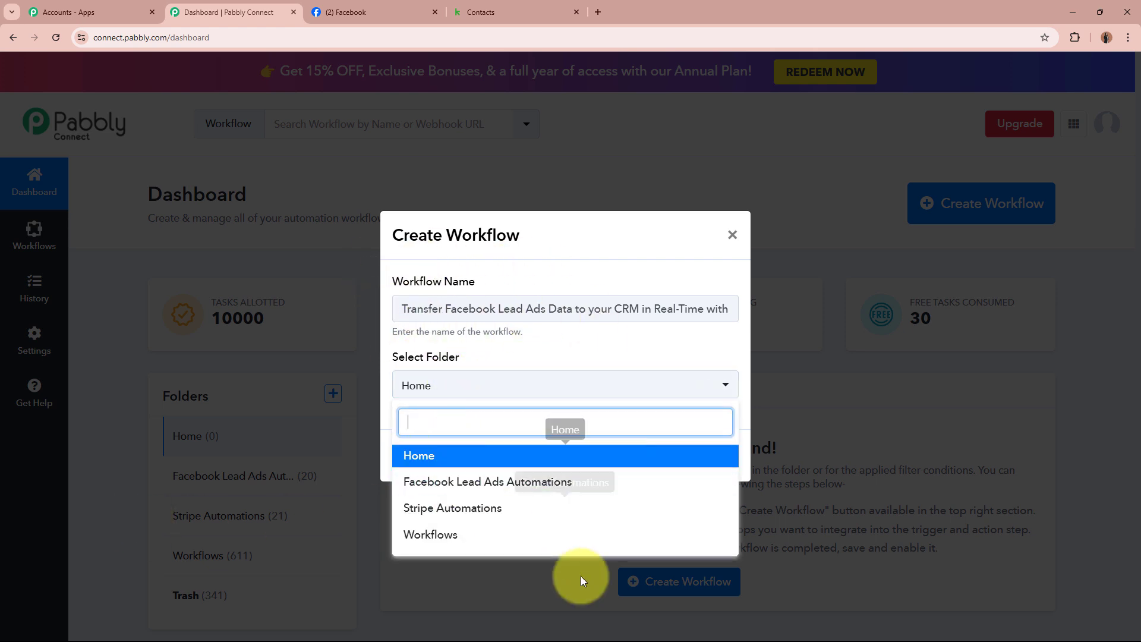
click(532, 482)
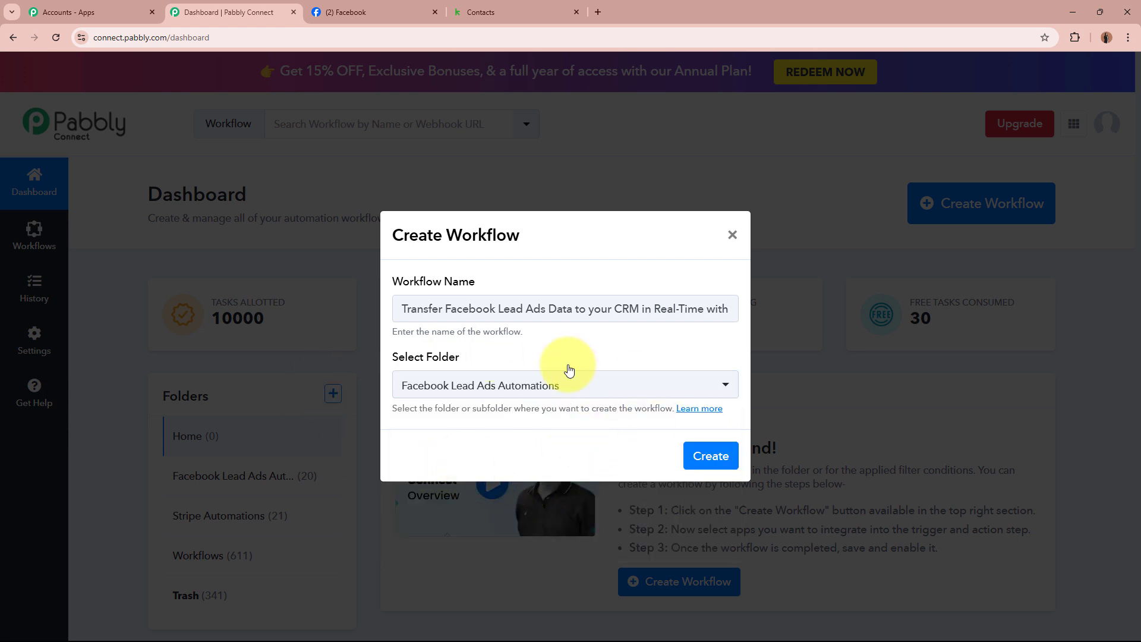
drag(396, 308, 1030, 316)
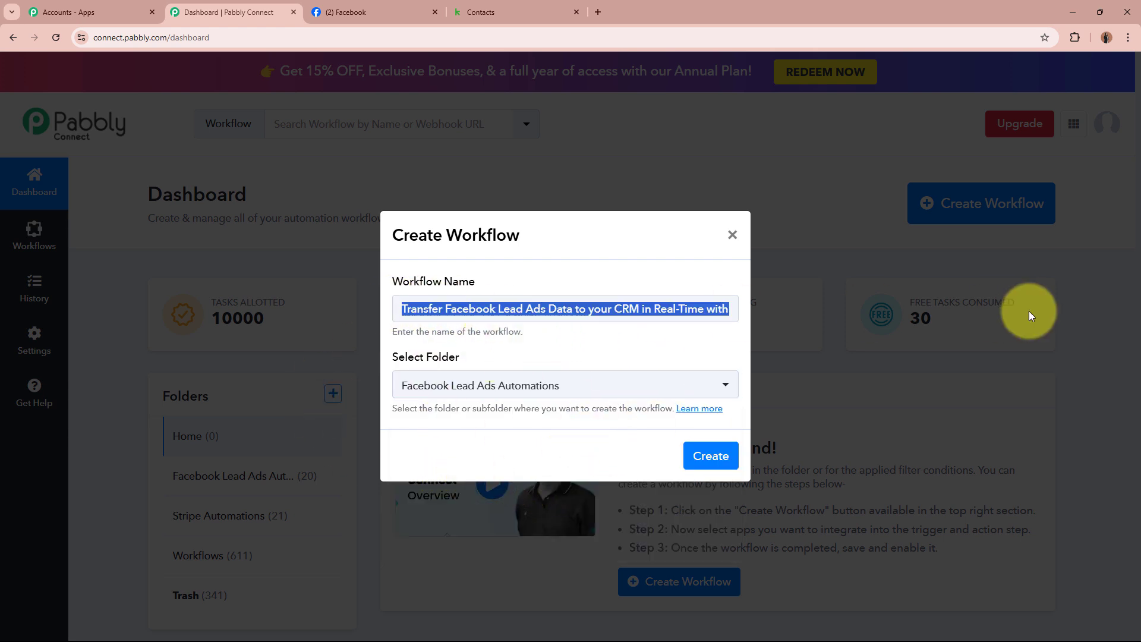
click(630, 324)
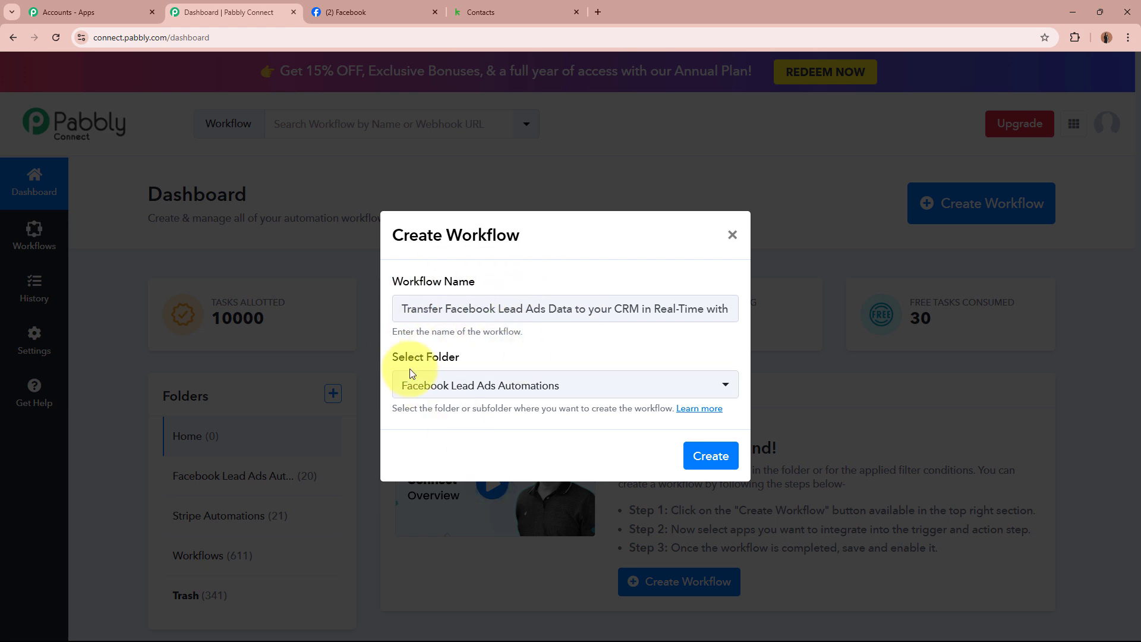
click(709, 455)
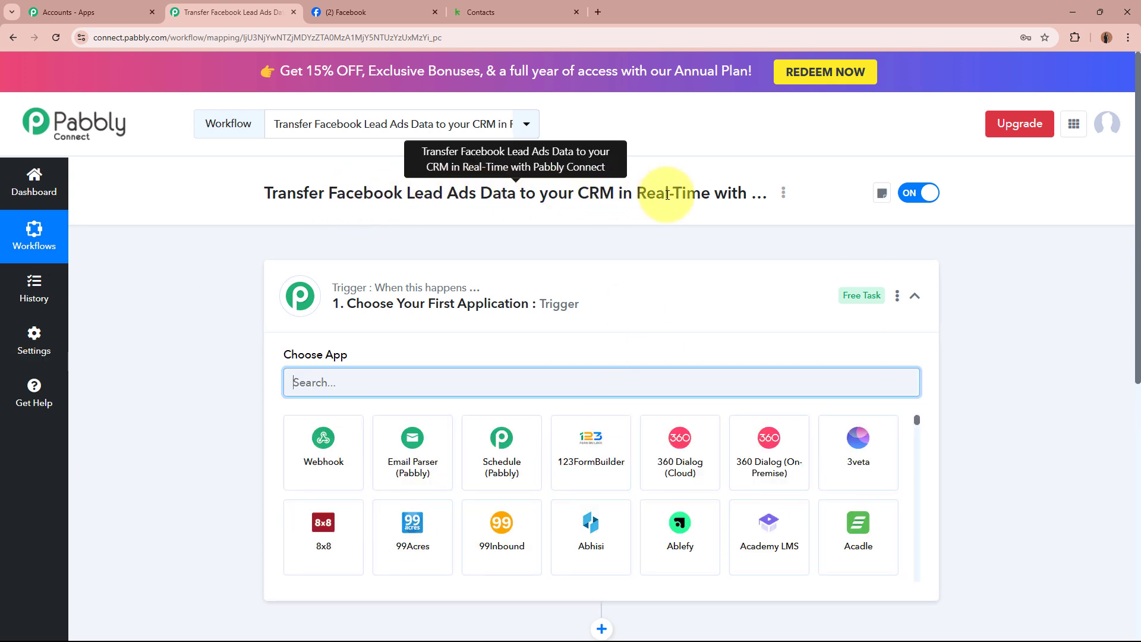
Search for and choose Facebook Lead Ads as the trigger app
click(665, 313)
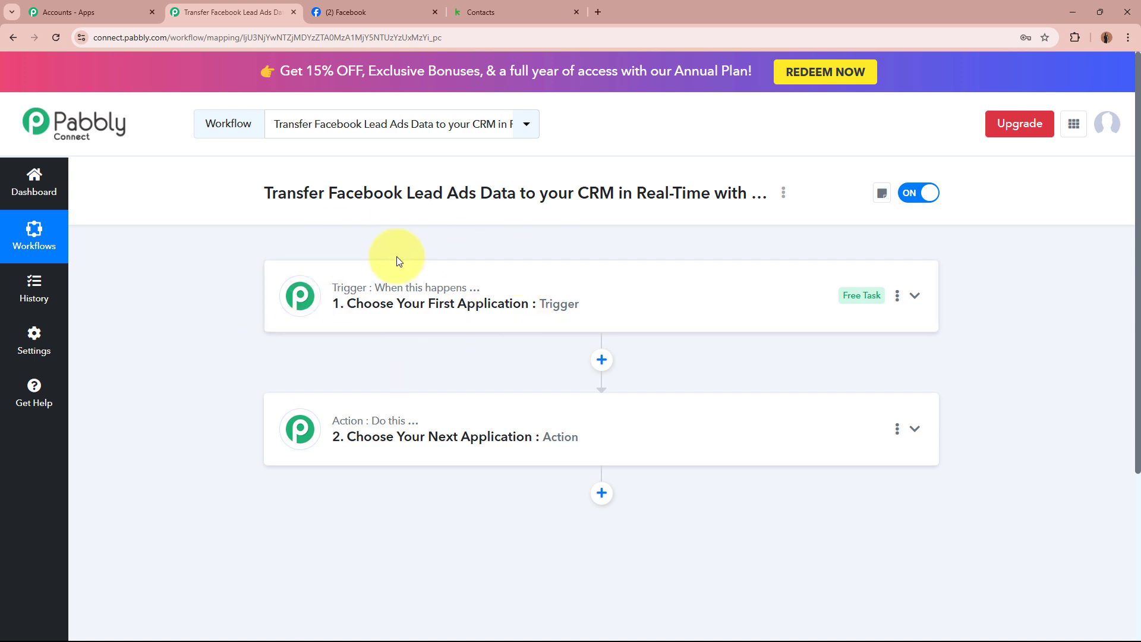
click(778, 306)
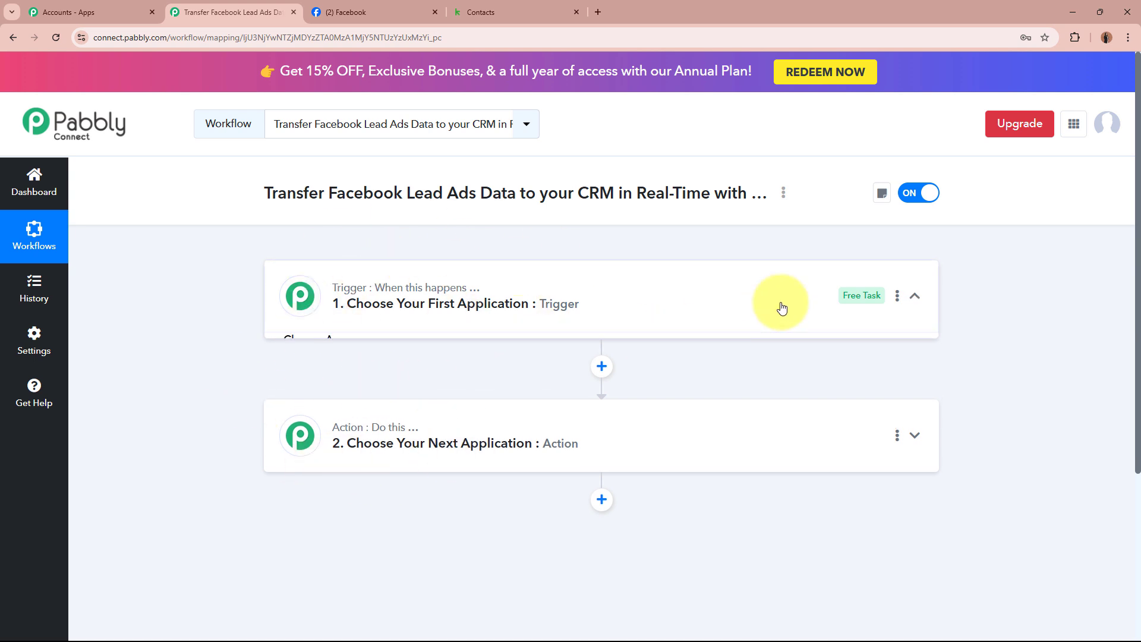
click(625, 384)
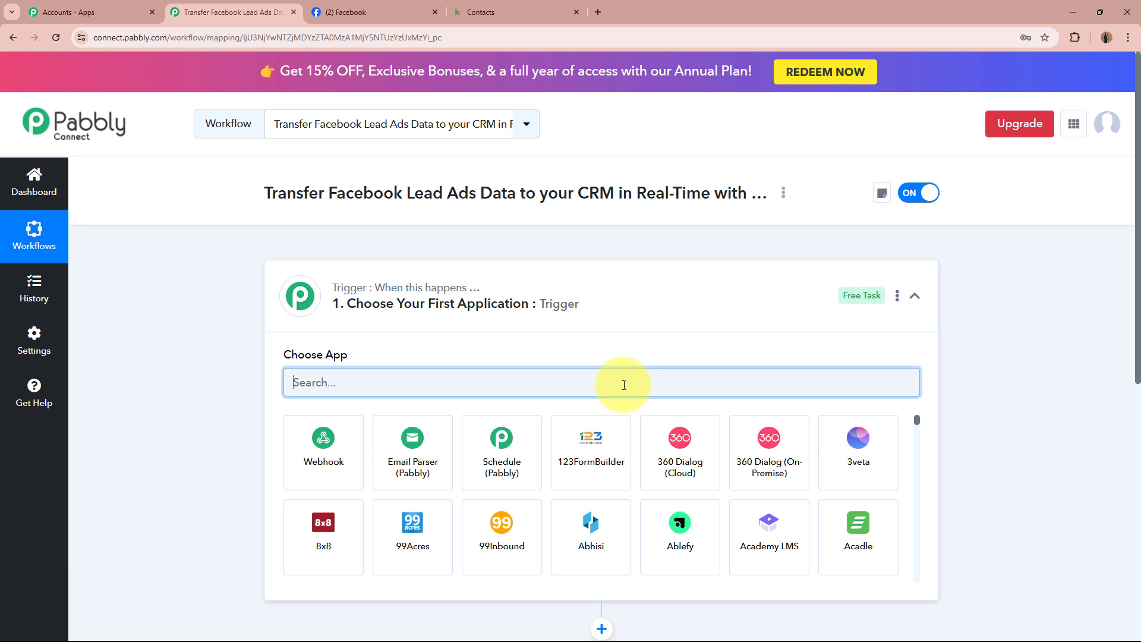
text(F)
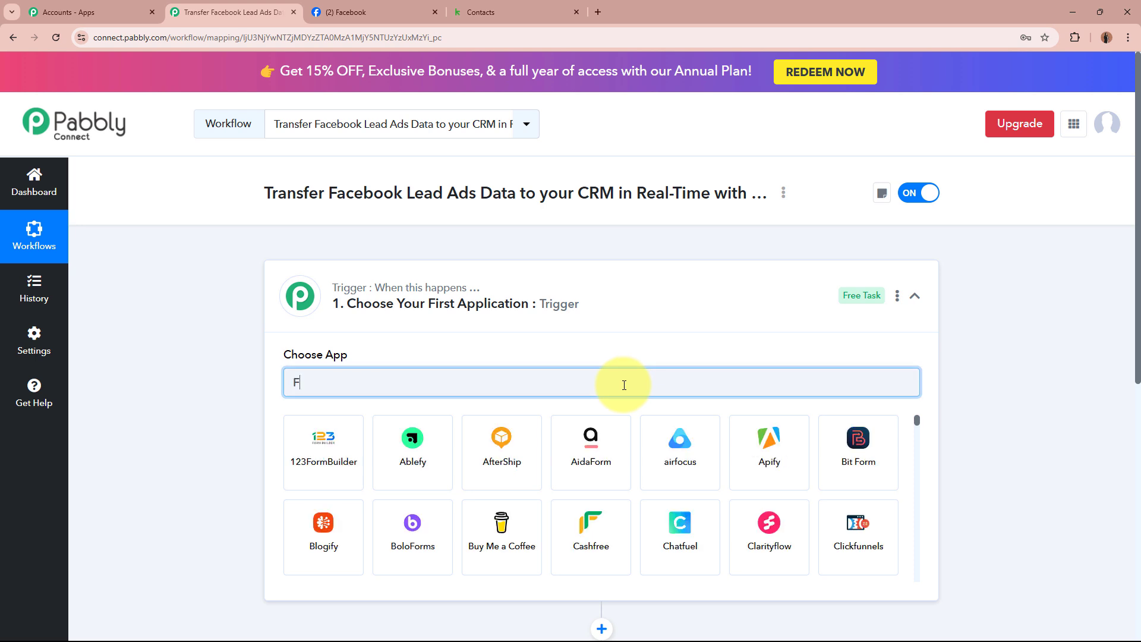
text(aceb)
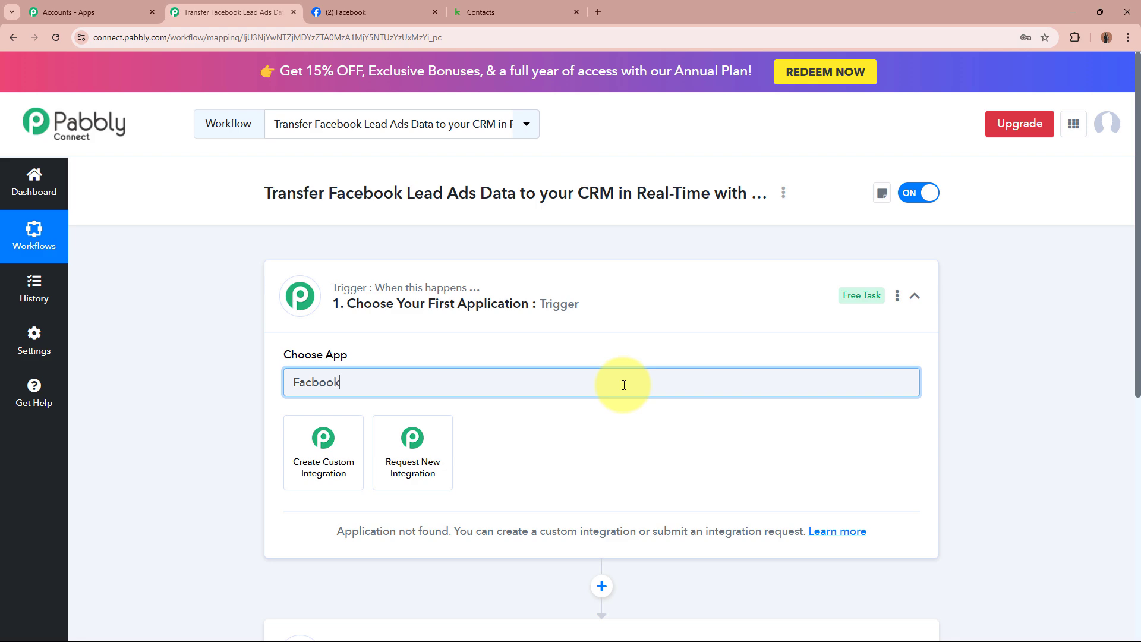
text(ook)
click(312, 383)
text(e)
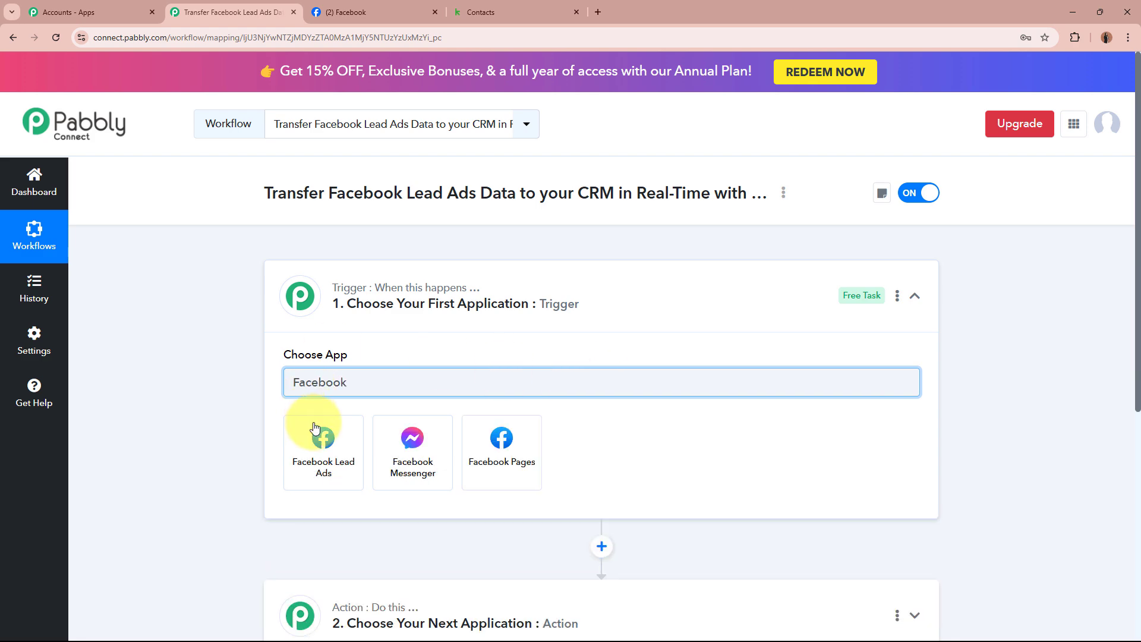
click(360, 12)
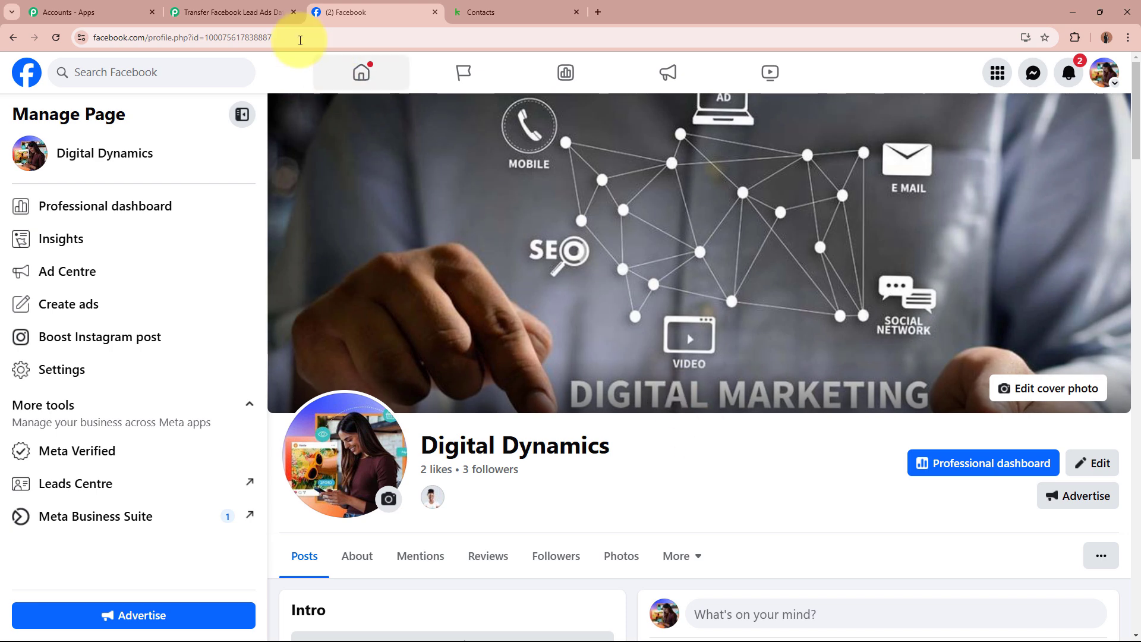
click(234, 13)
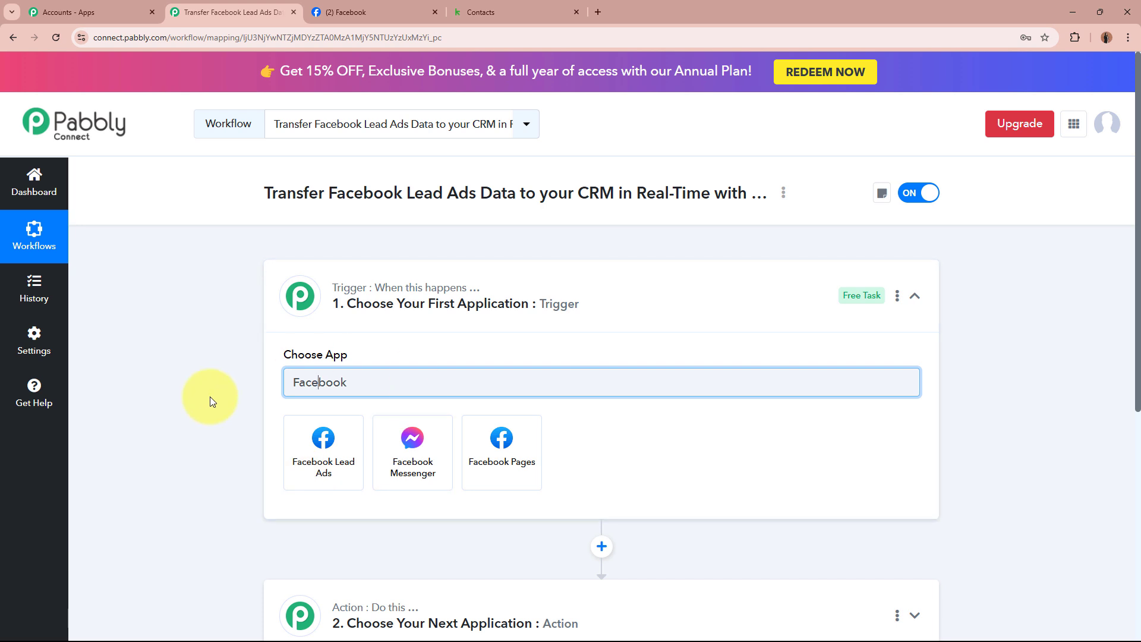
click(322, 452)
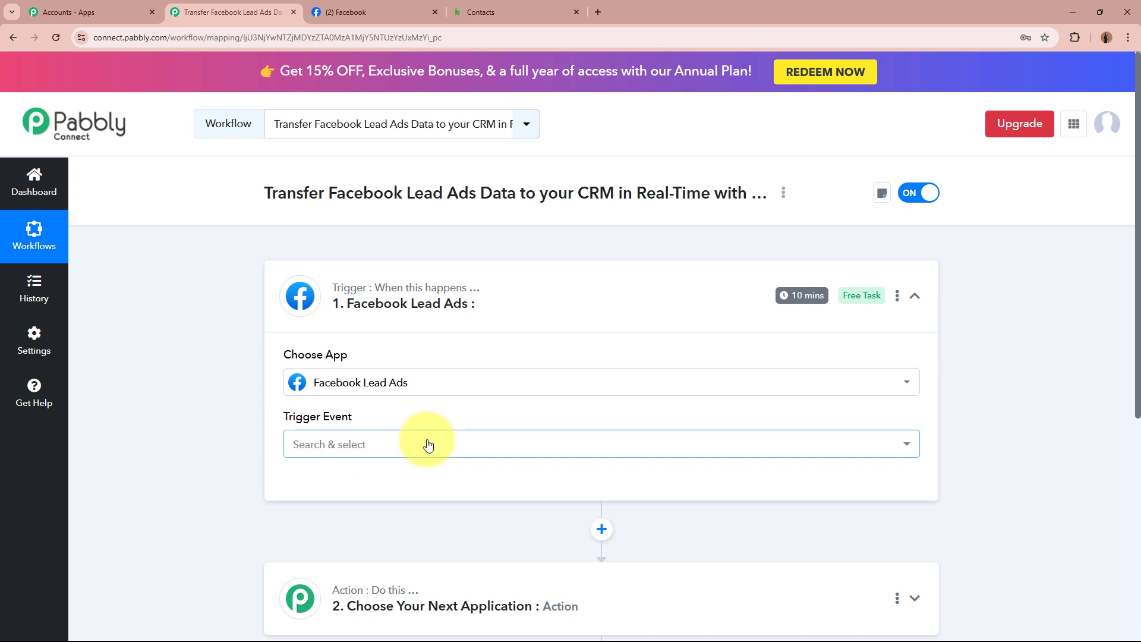
Set the trigger event to New Lead Instant
click(428, 445)
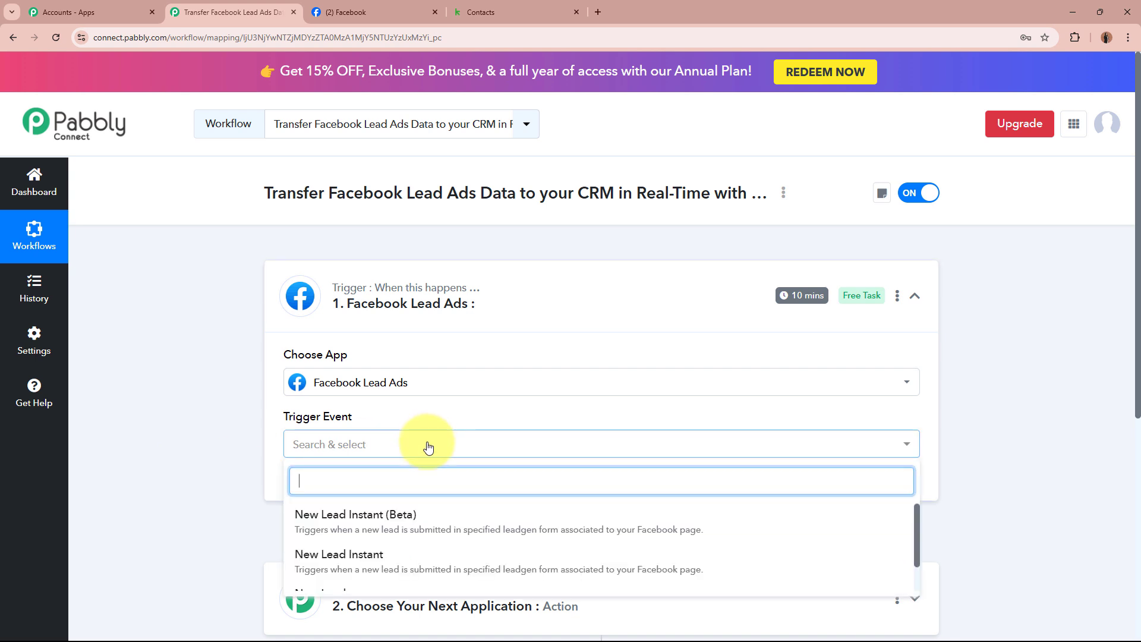
click(423, 557)
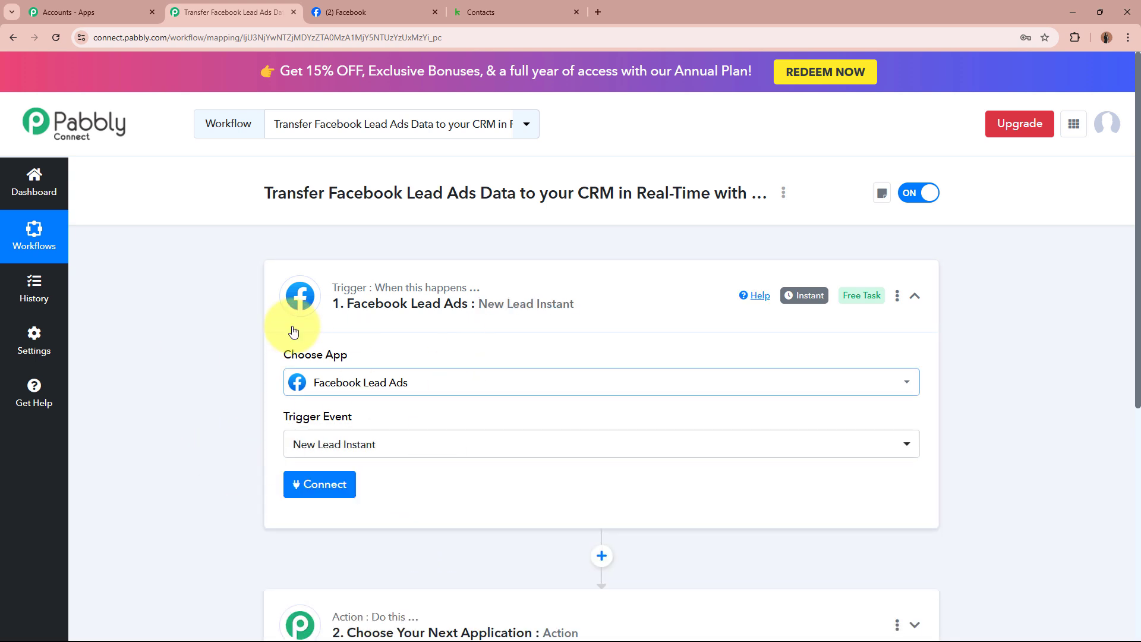
scroll(235, 423, down, 2)
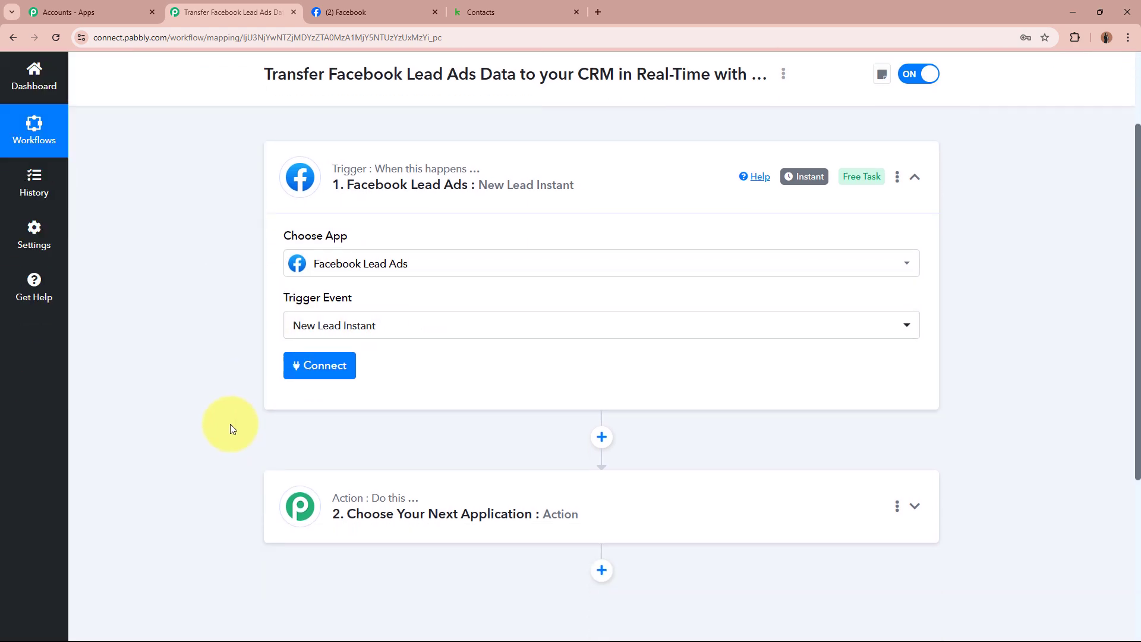
Add a new Facebook Lead Ads connection and authorise it through the Facebook login popup
click(346, 378)
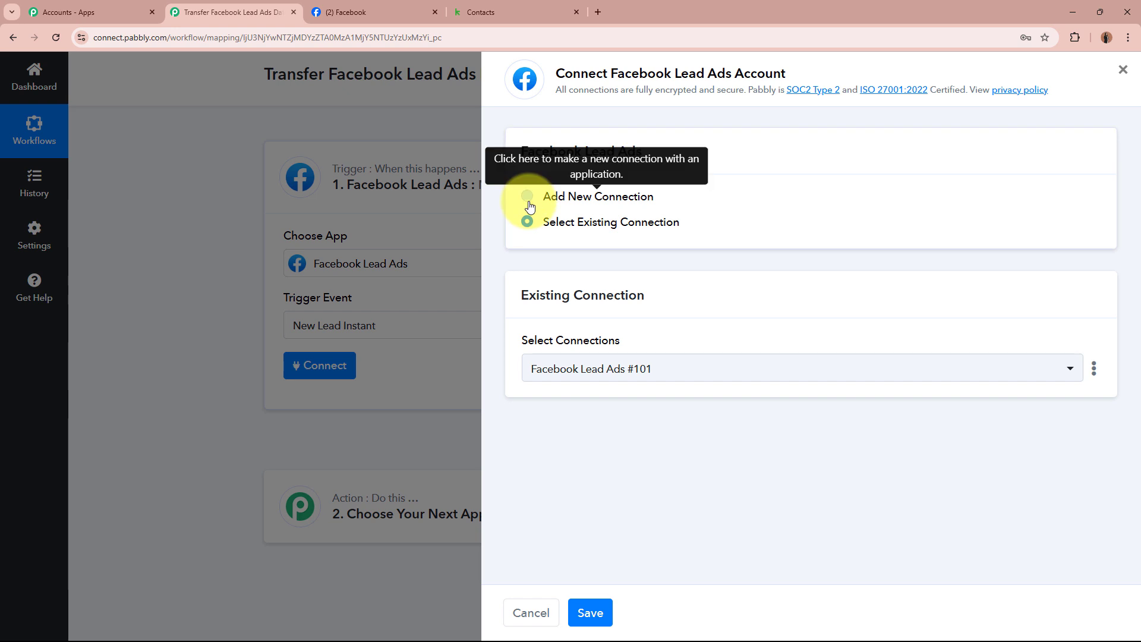
click(529, 196)
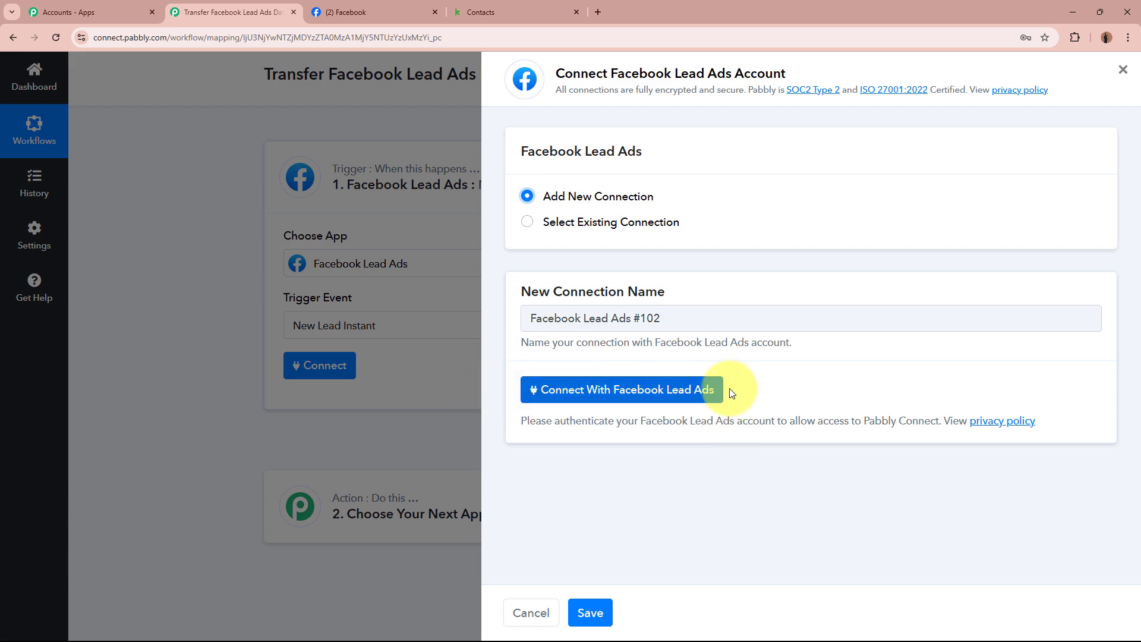
click(359, 9)
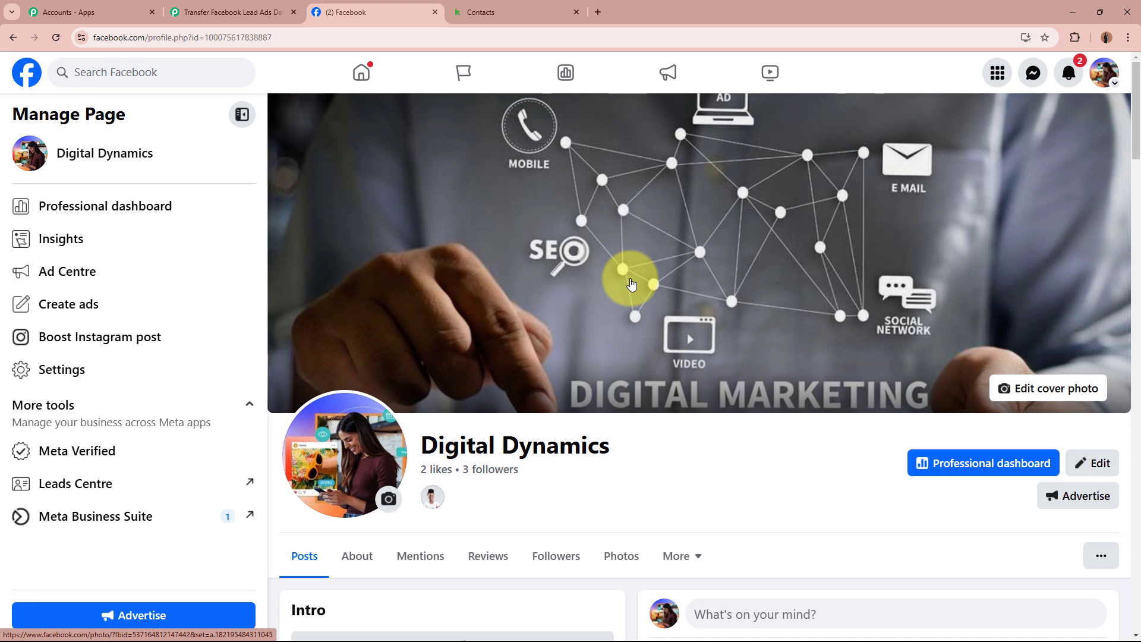
click(247, 18)
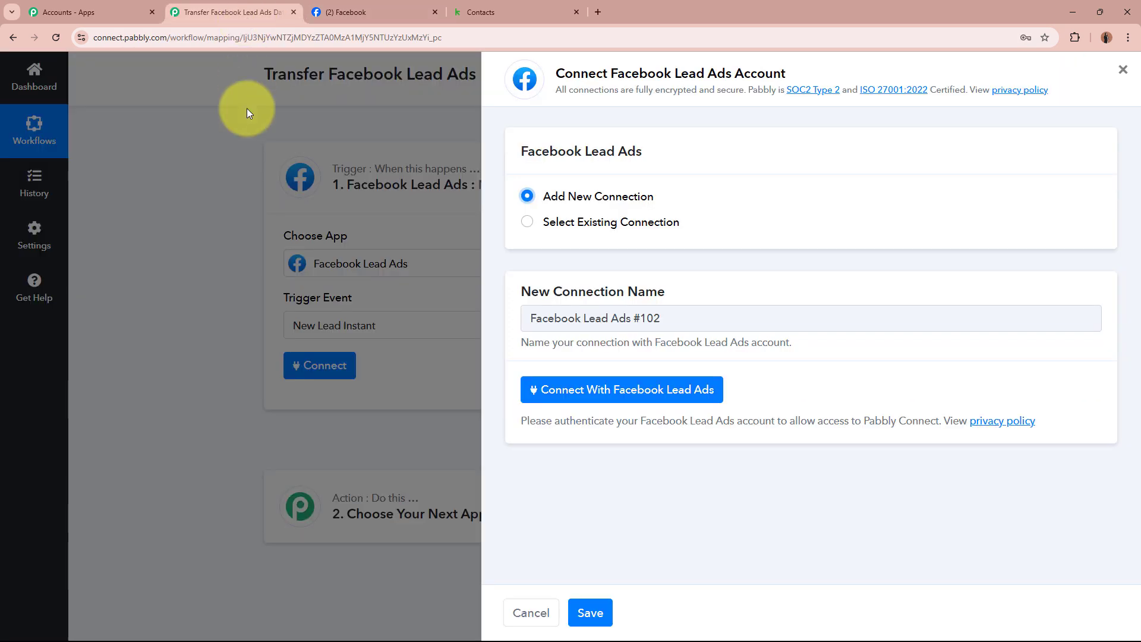
click(669, 388)
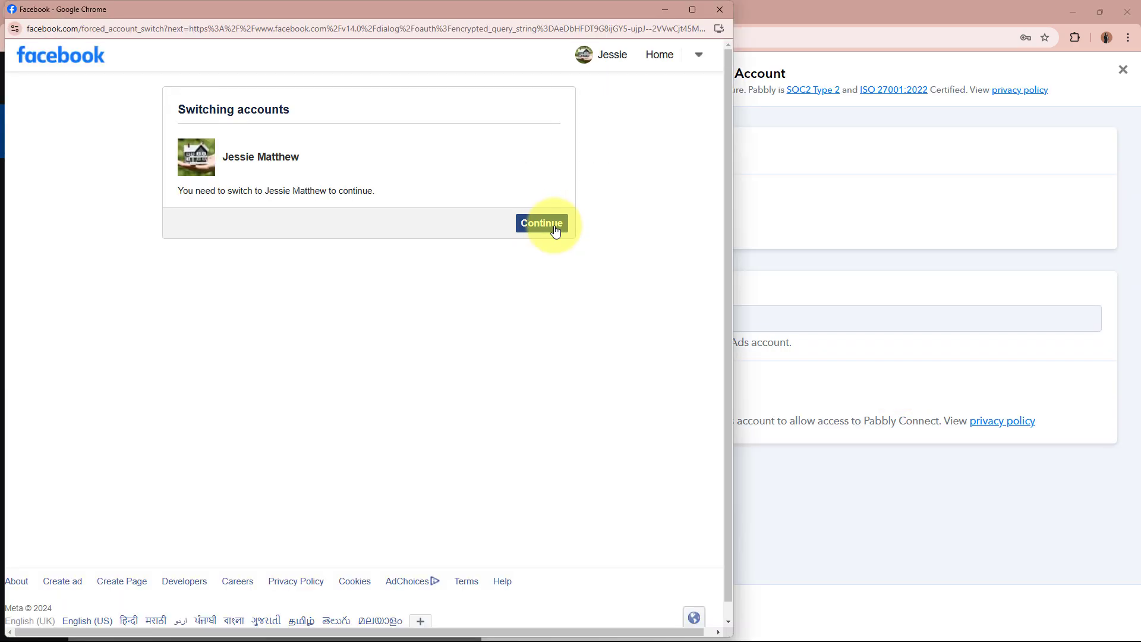
click(542, 222)
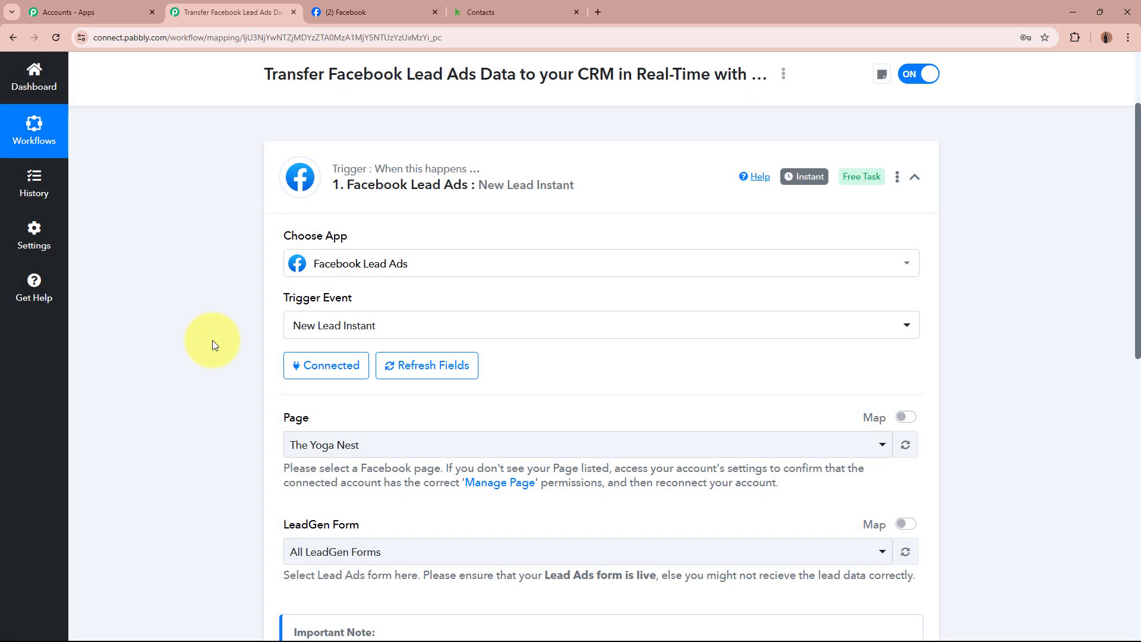
Choose the Digital Dynamics page and the Digital Dynamics Lead Form in the trigger settings
scroll(217, 421, down, 2)
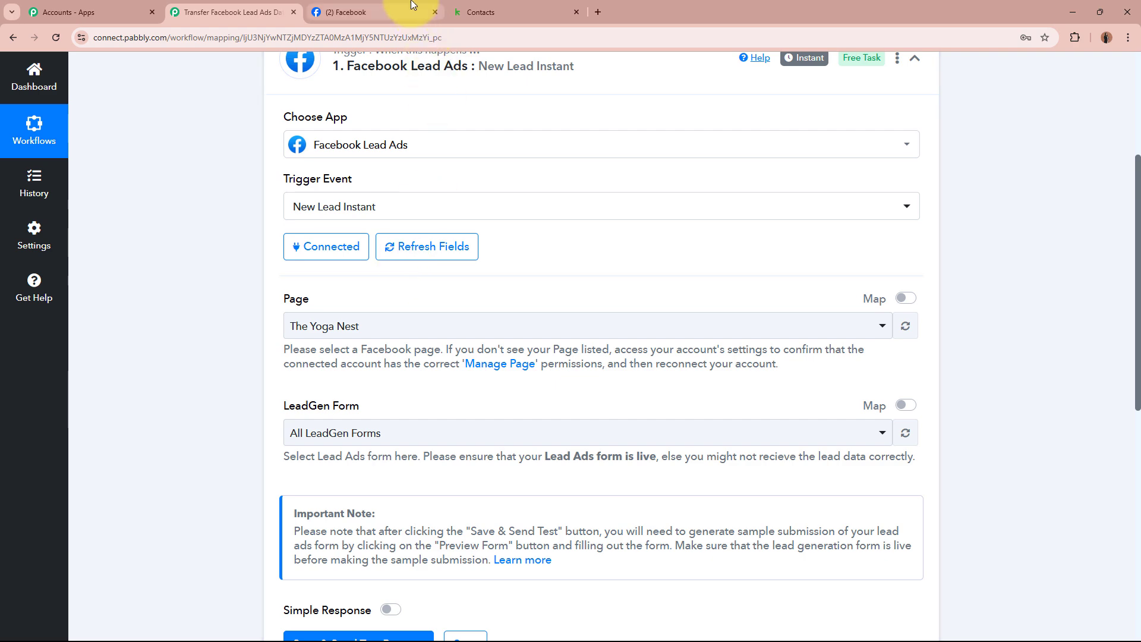
click(374, 11)
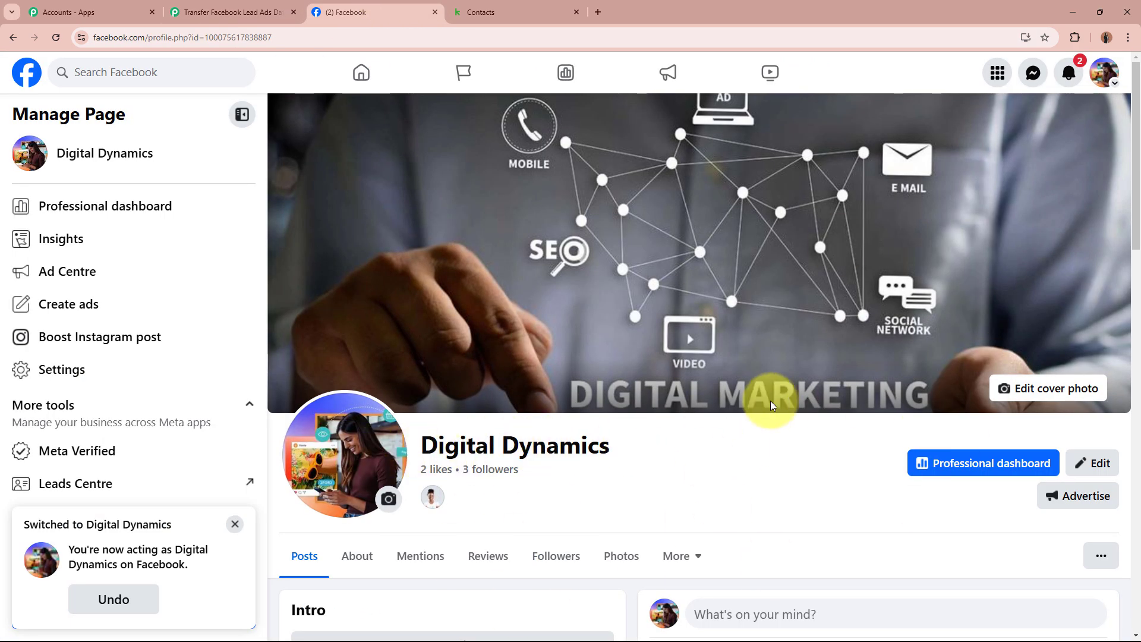
click(254, 11)
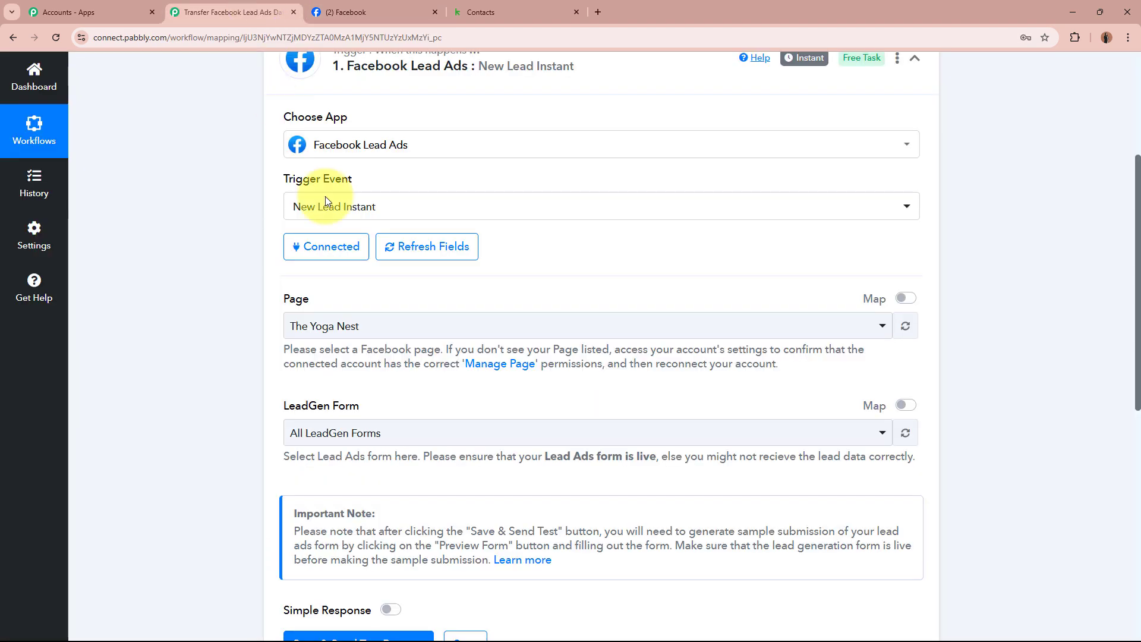
click(415, 327)
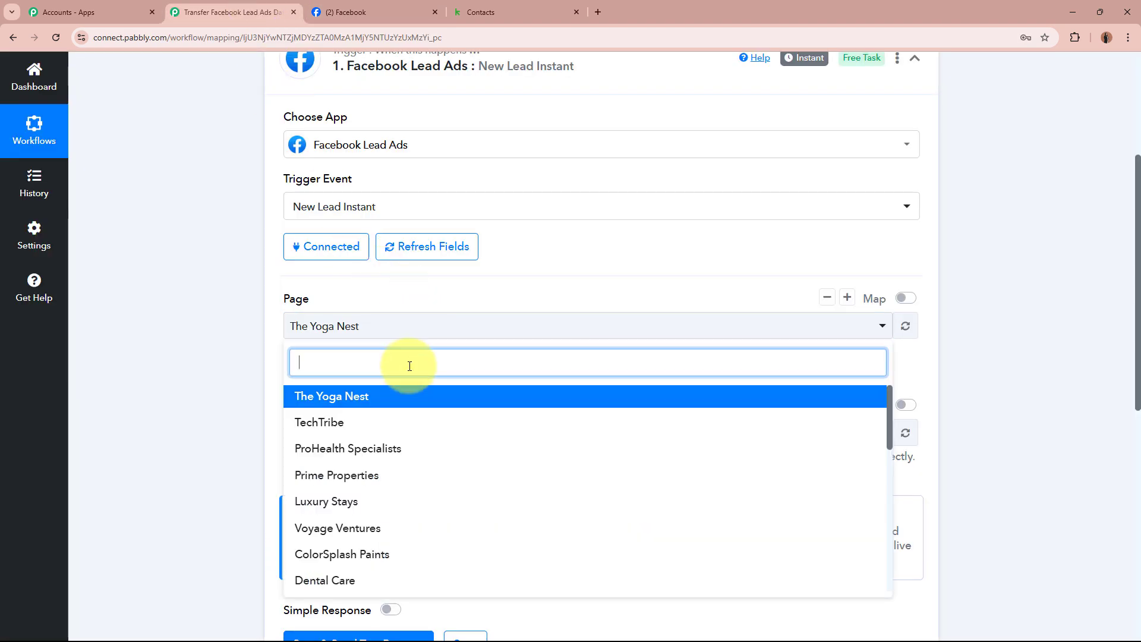
text(Digi)
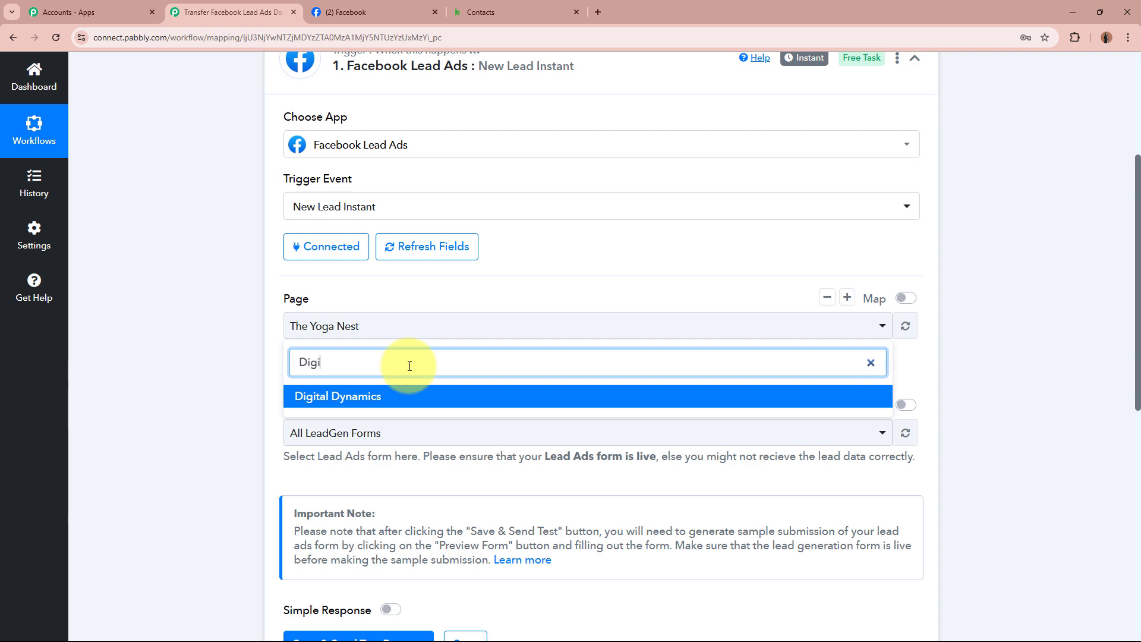
click(403, 398)
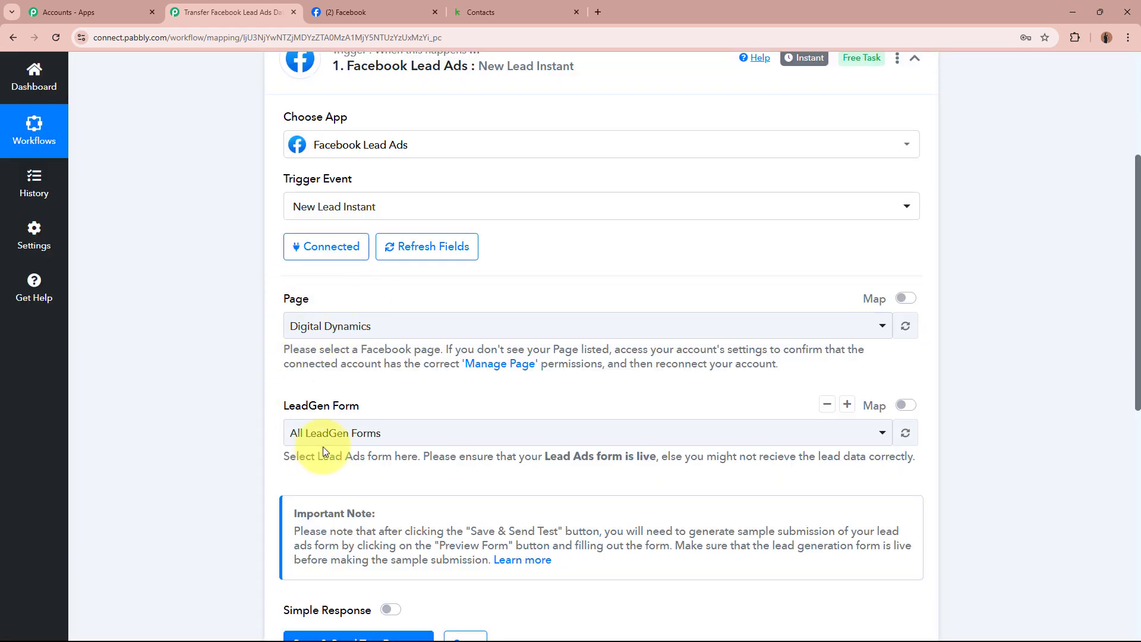
click(417, 433)
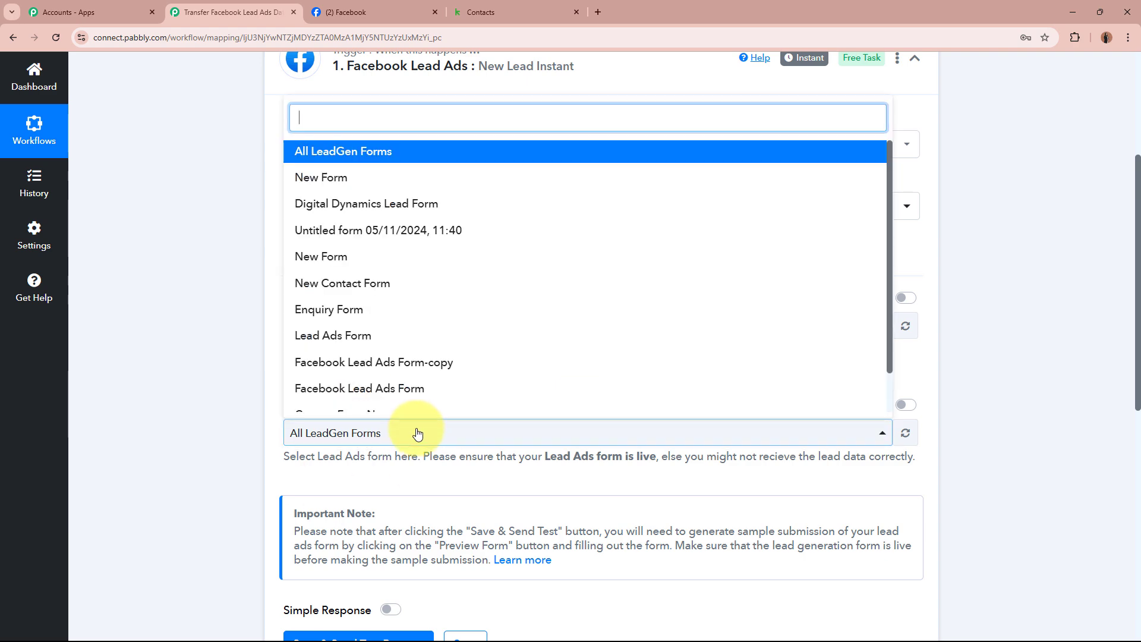
click(416, 434)
click(394, 437)
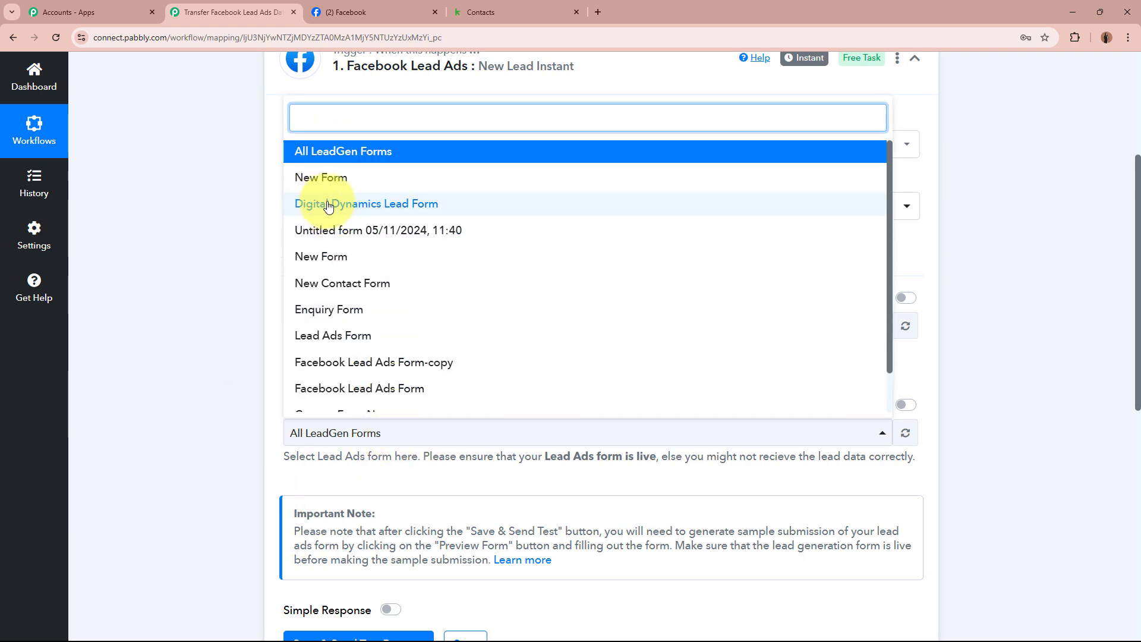
click(454, 206)
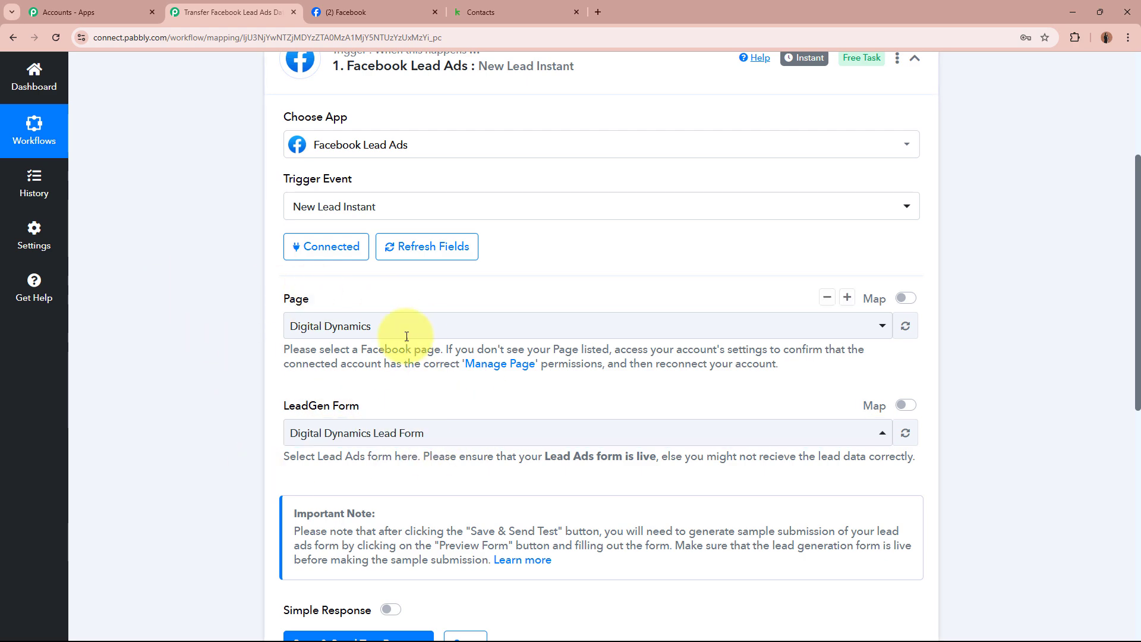
Enable Simple Response and use Save & Send Test Request to await a sample lead
scroll(312, 414, down, 4)
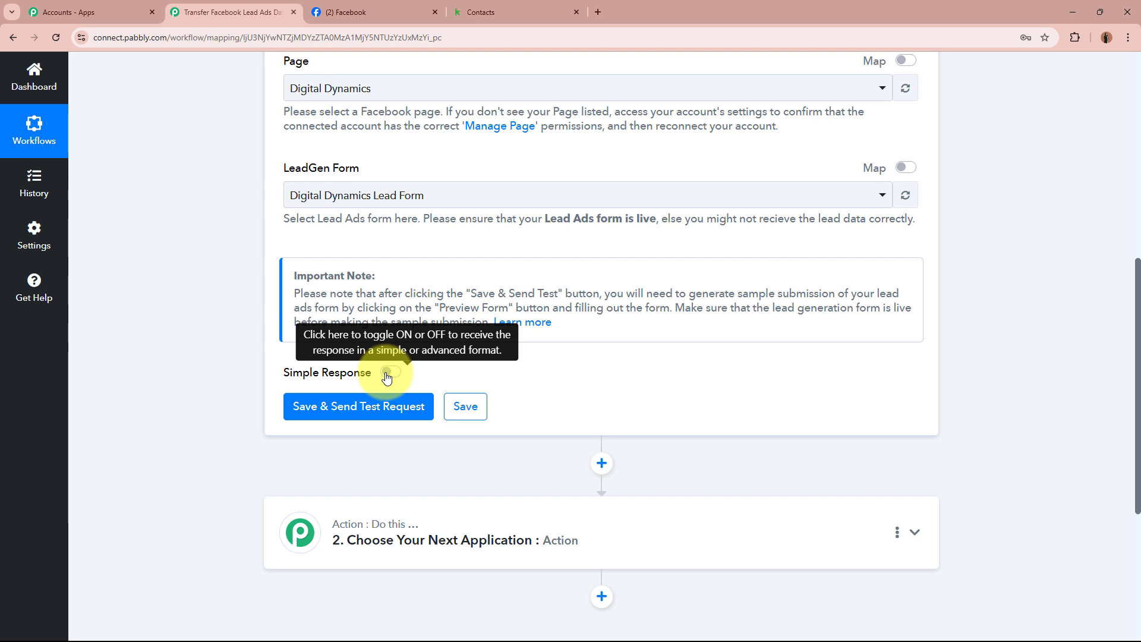
click(389, 372)
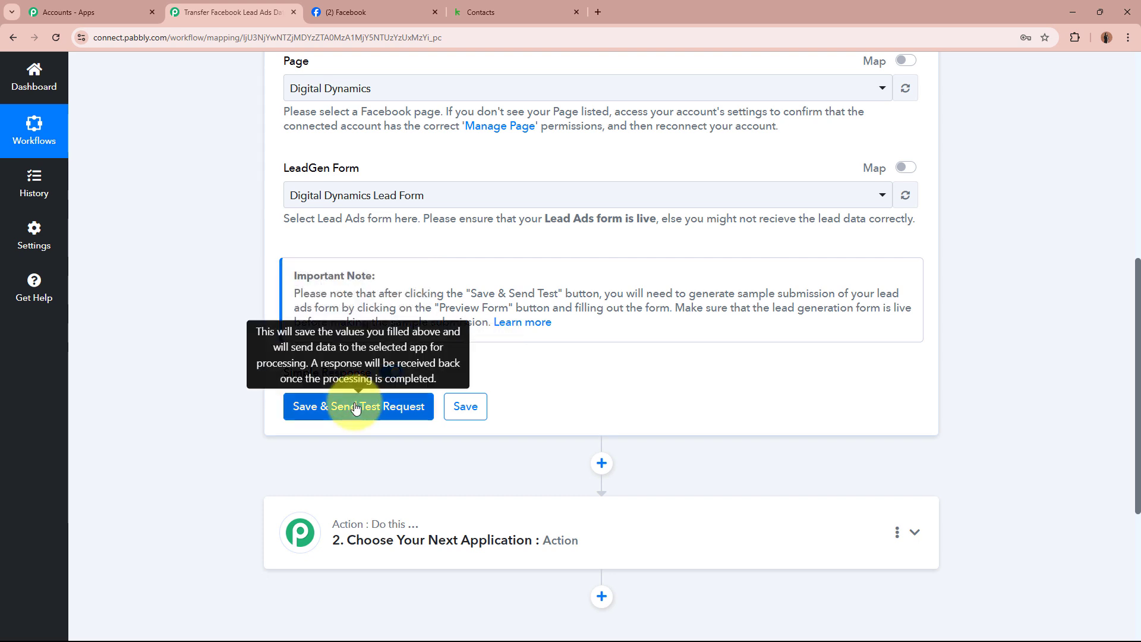
click(297, 413)
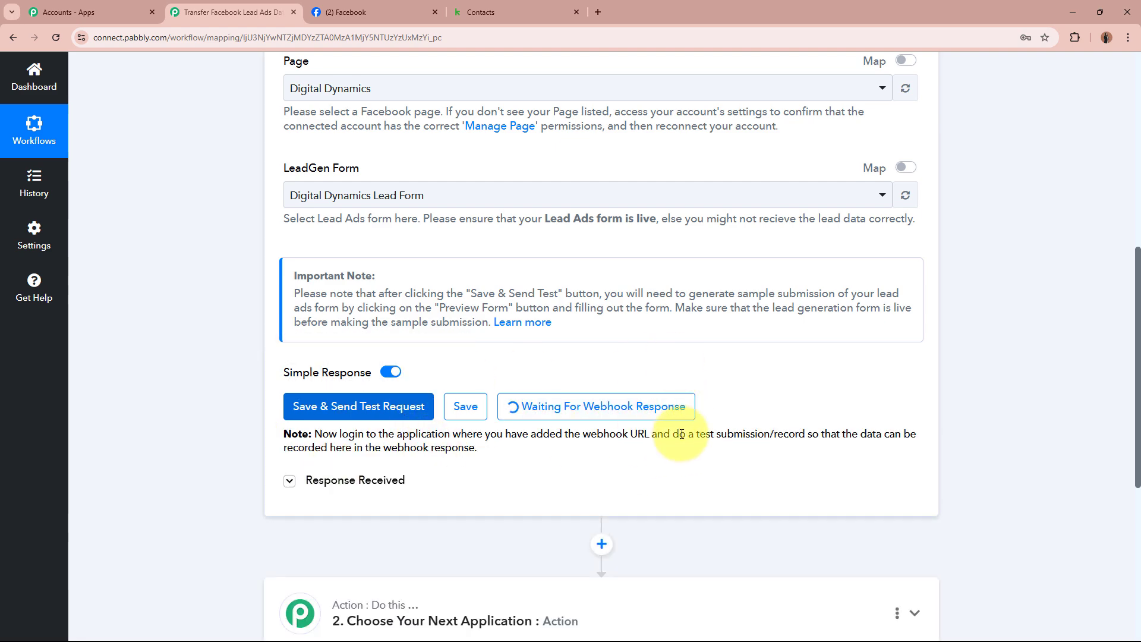
scroll(984, 413, up, 8)
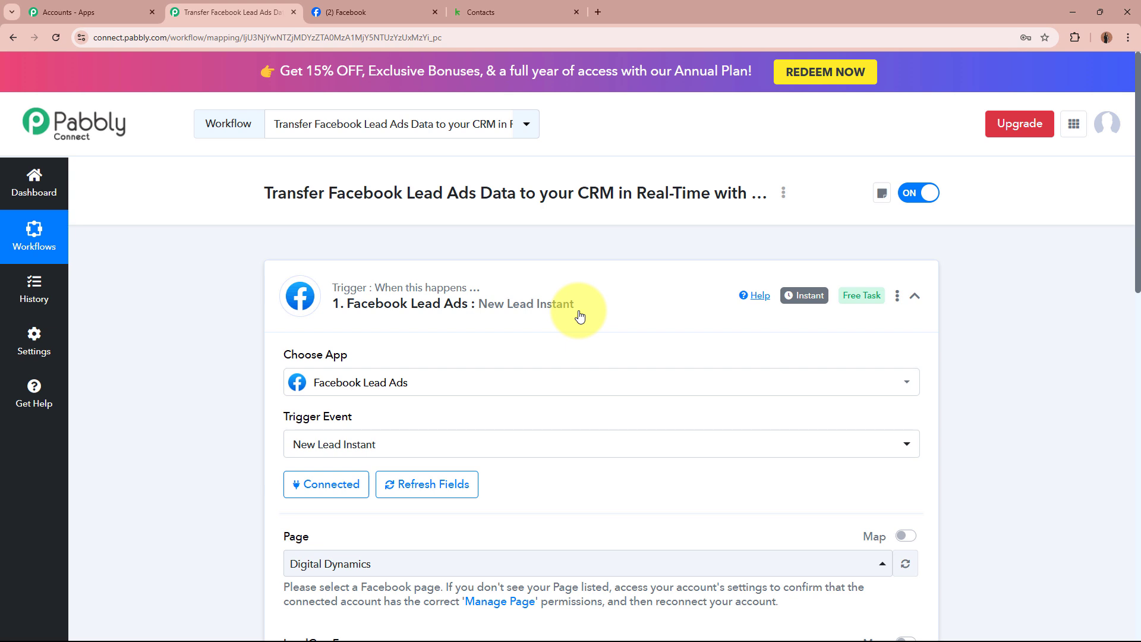
scroll(580, 315, down, 5)
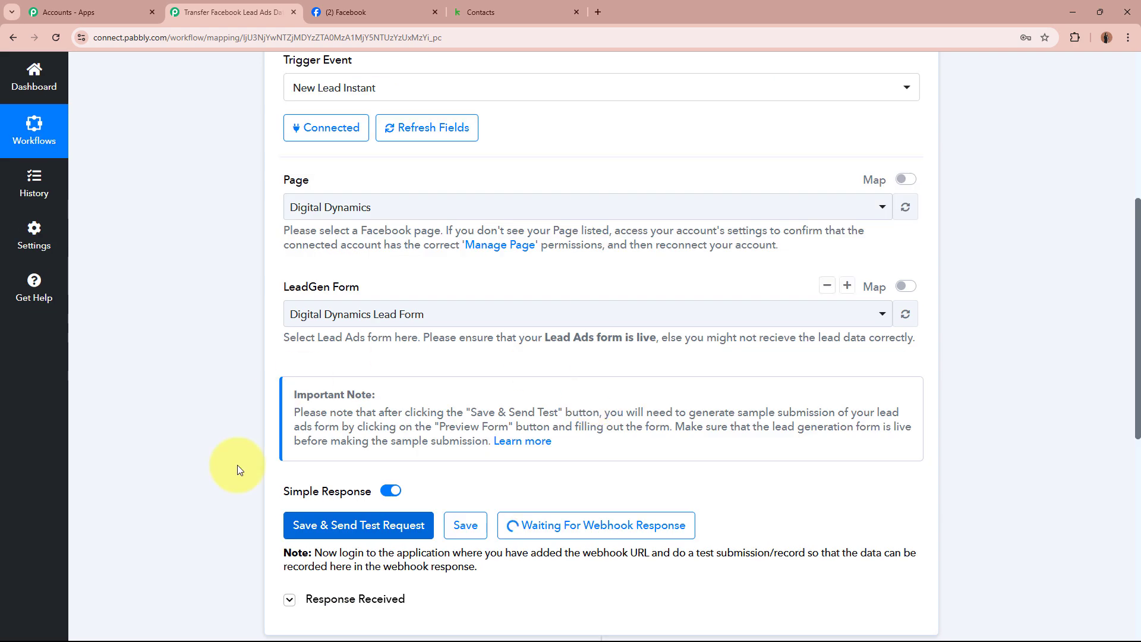
scroll(754, 477, up, 5)
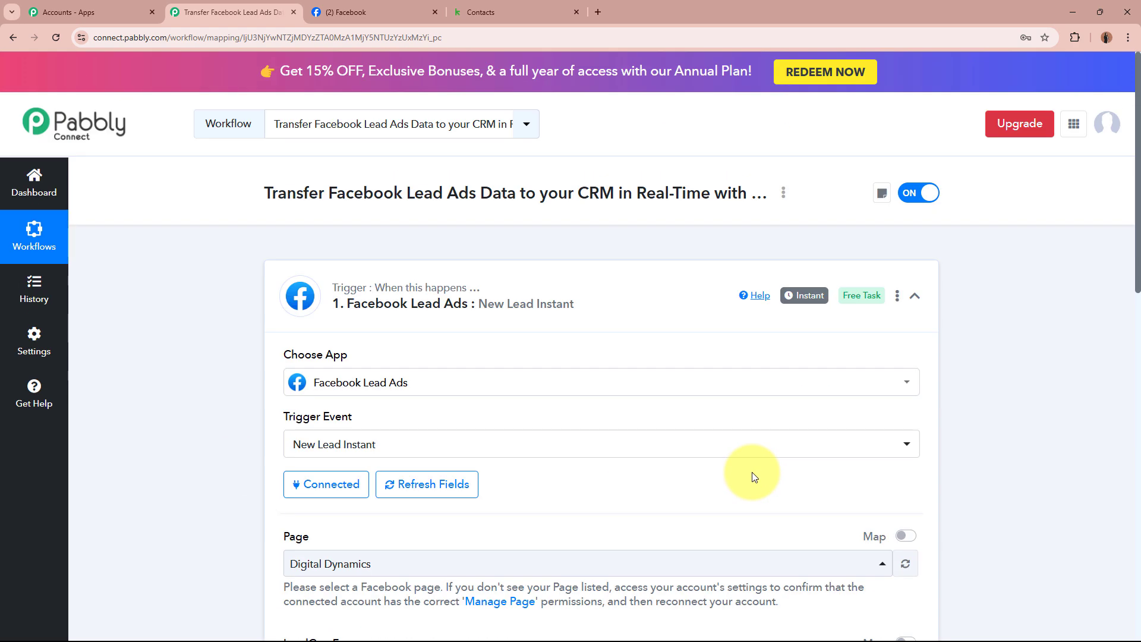
Search 'Meta' in a new tab and open Meta for Developers' Tools page
click(598, 12)
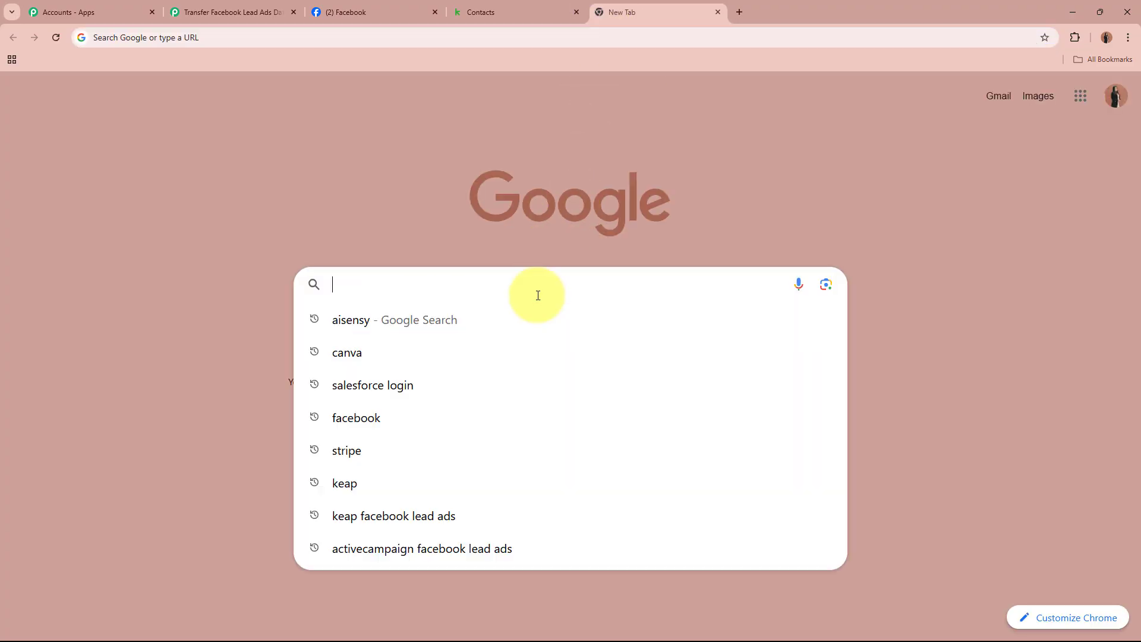
text(Meta)
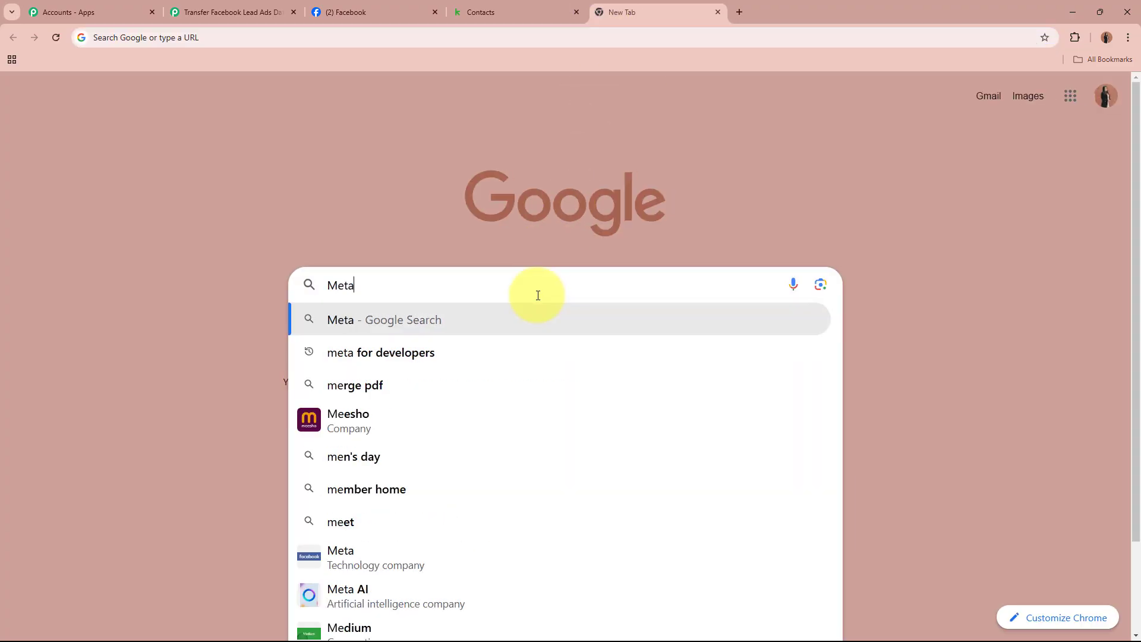
click(536, 385)
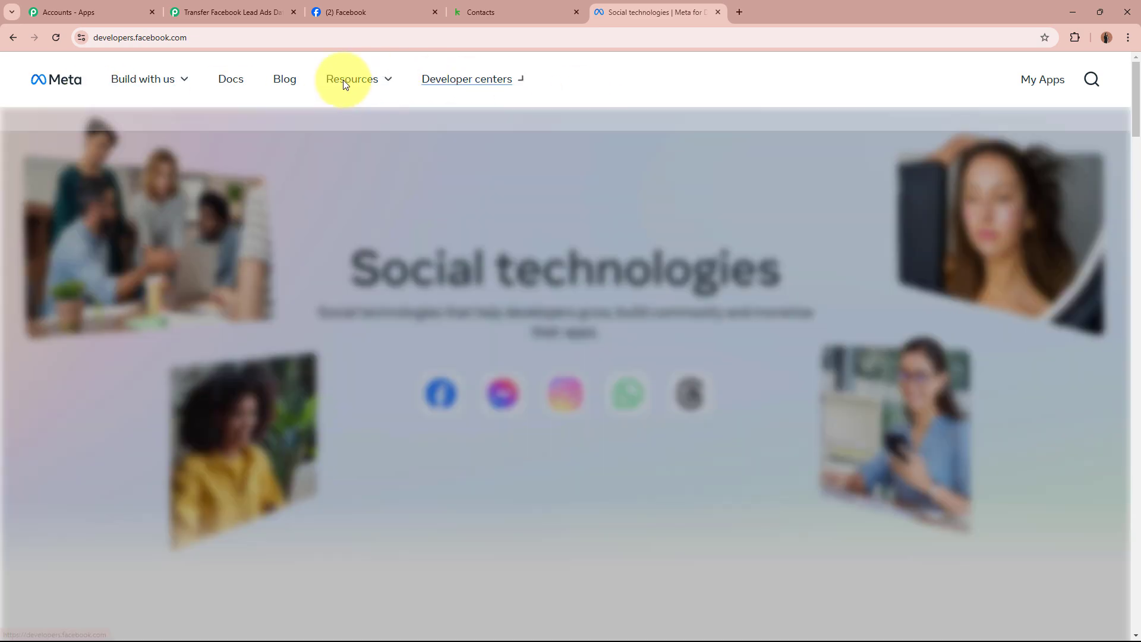
mouse_move(334, 85)
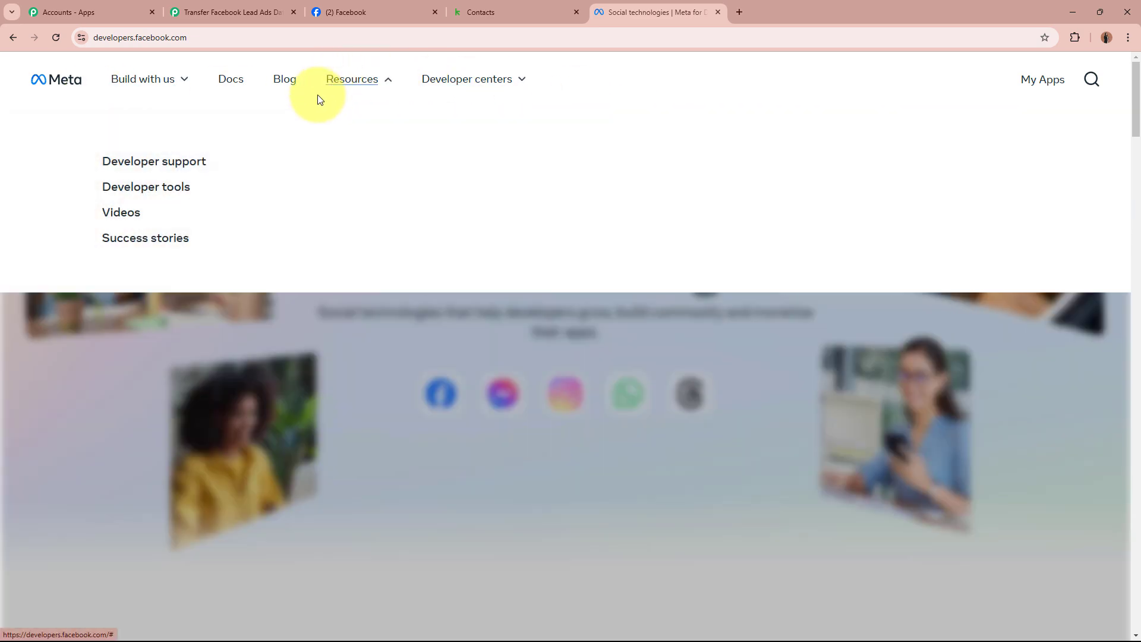
click(131, 189)
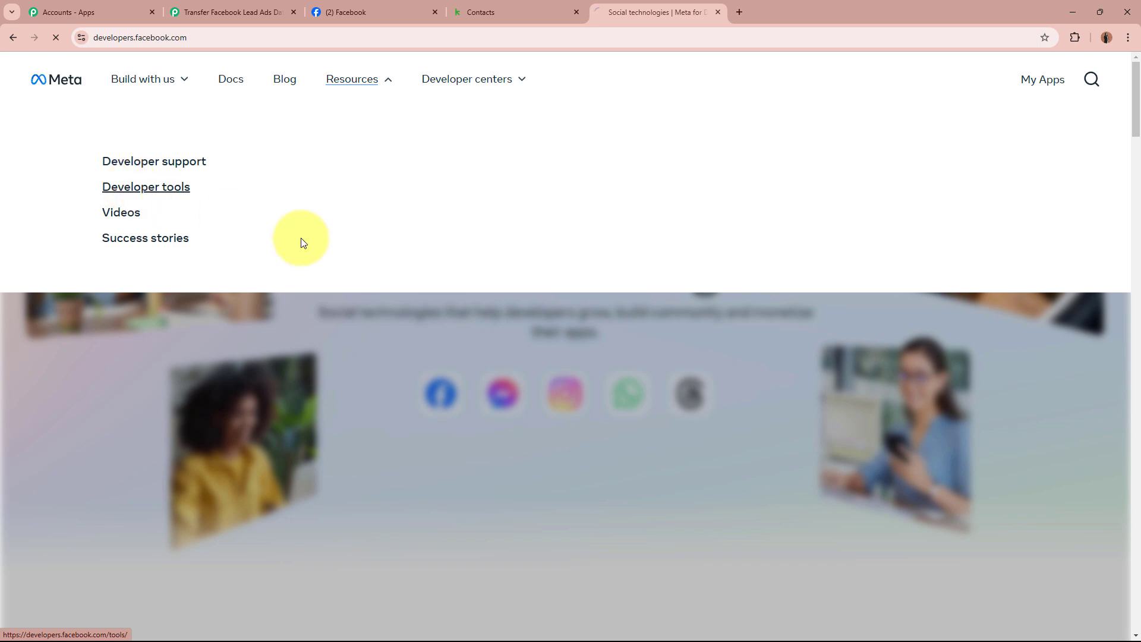
scroll(499, 306, down, 7)
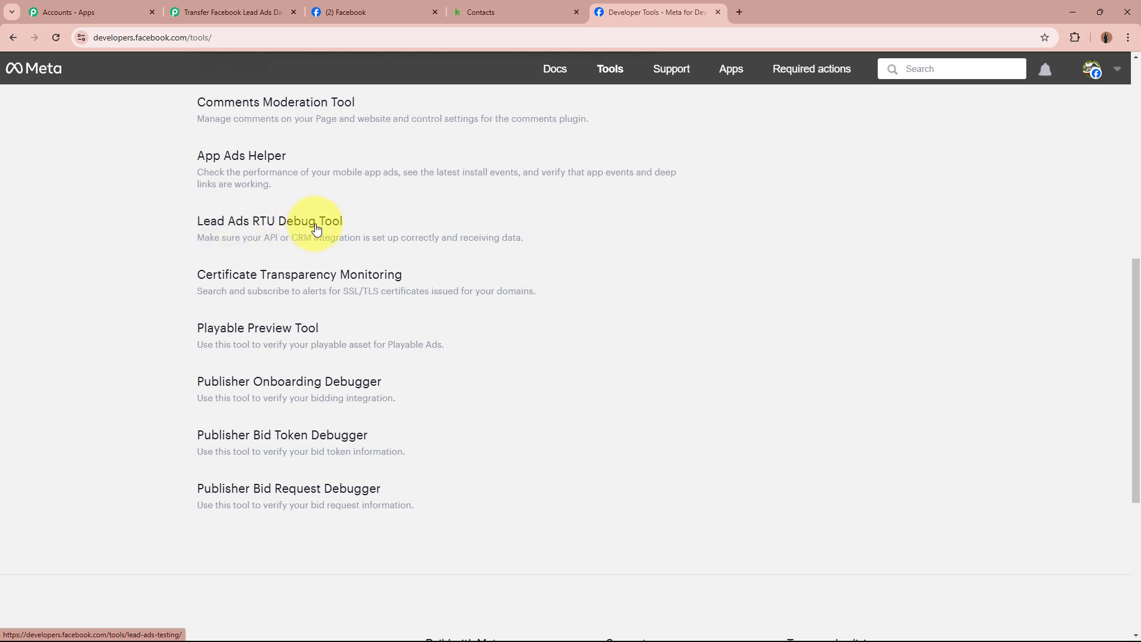
Open the Lead Ads RTU Debug Tool with Page Digital Dynamics and Form Digital Dynamics Lead Form
click(316, 226)
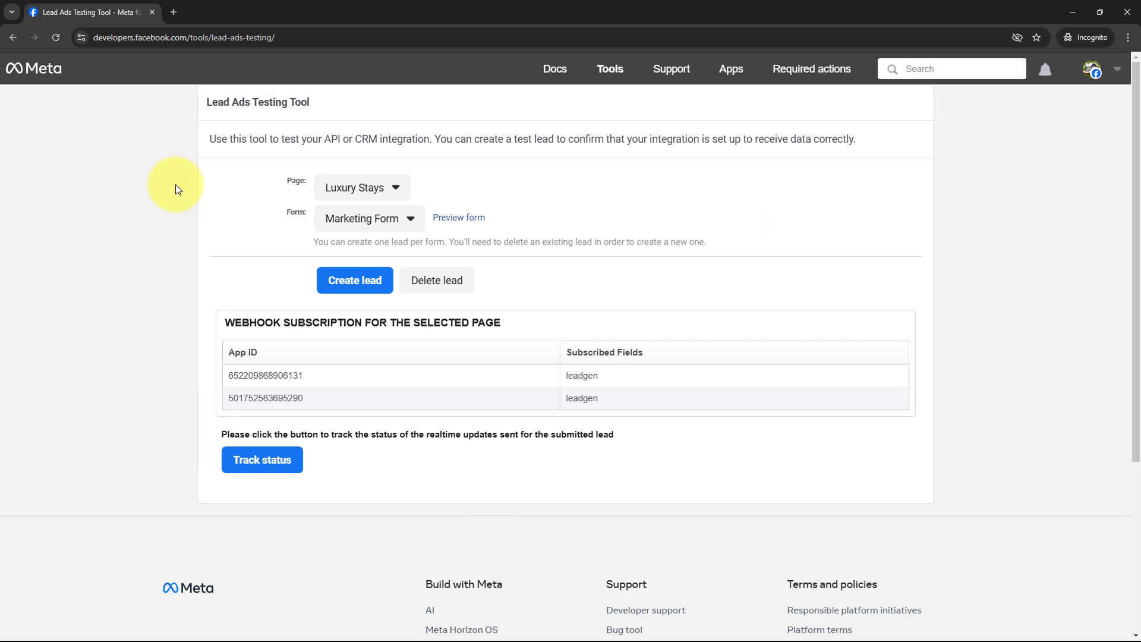
drag(207, 101, 370, 100)
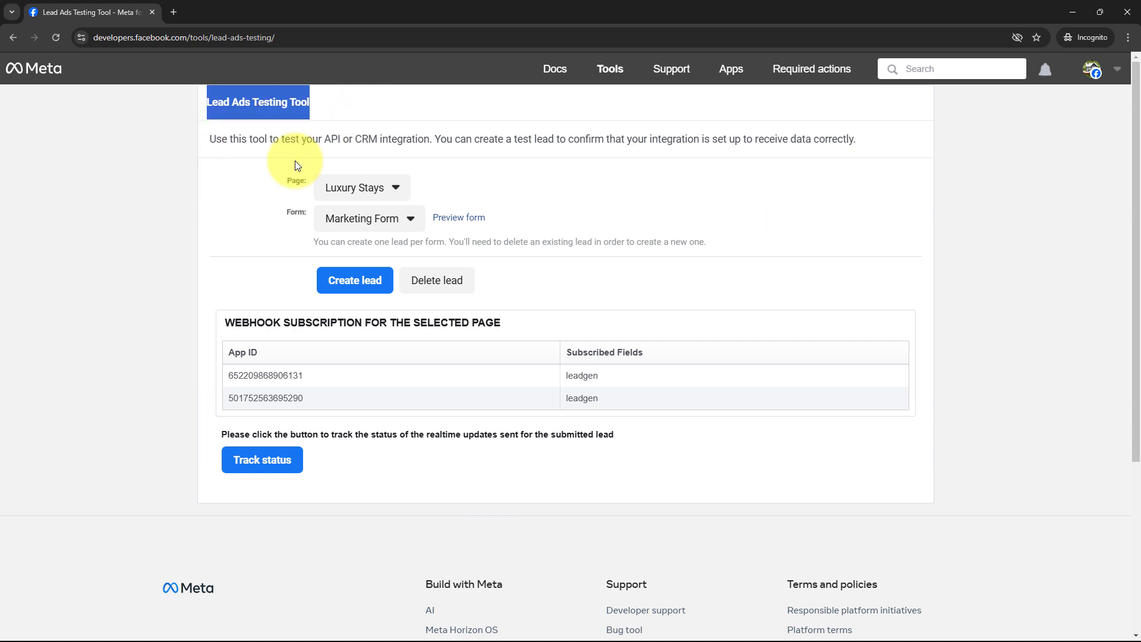
click(135, 239)
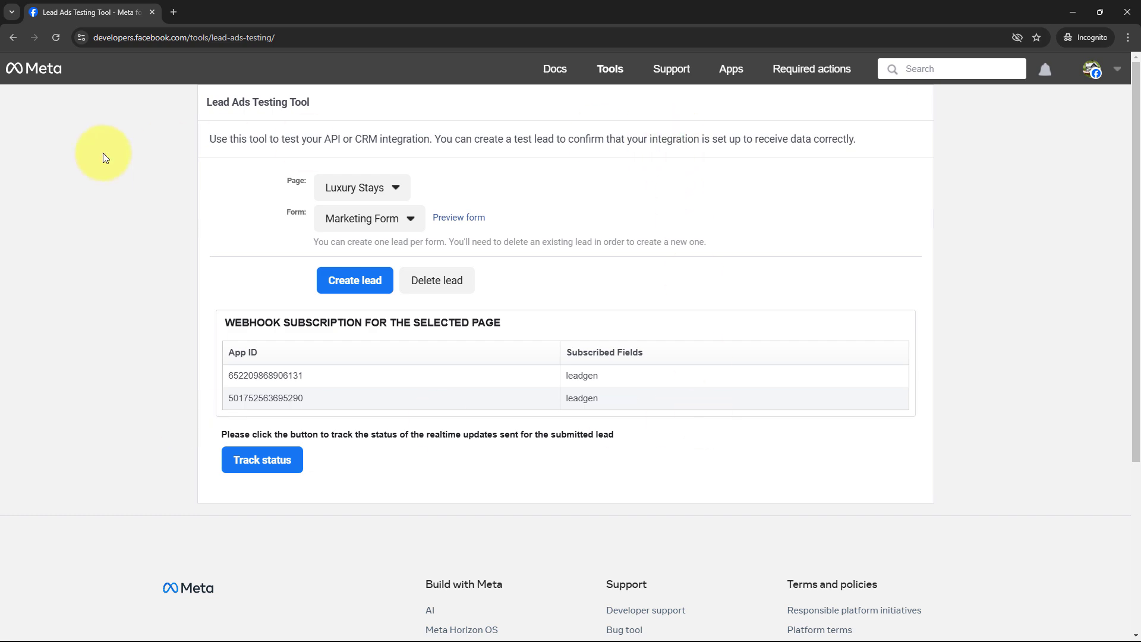
click(391, 177)
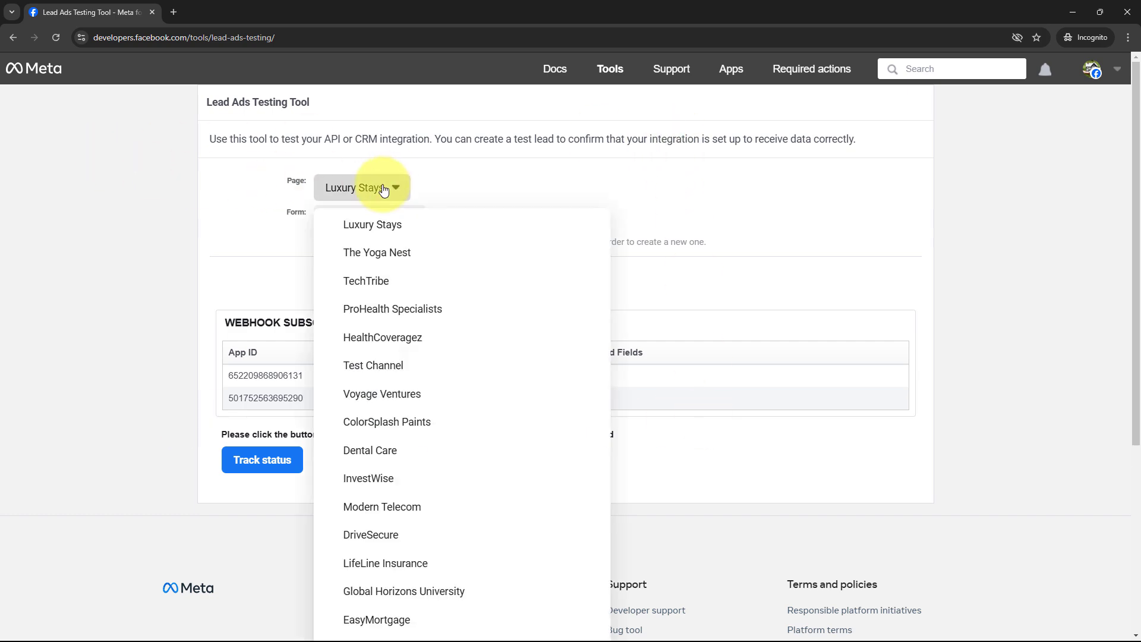
scroll(453, 356, down, 4)
scroll(452, 369, down, 1)
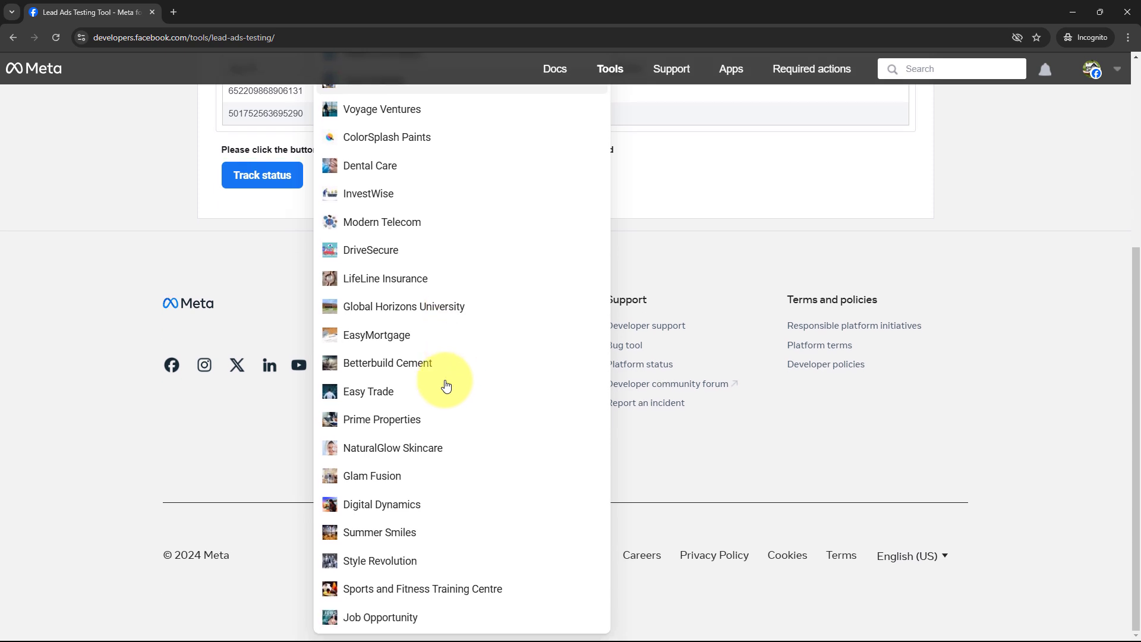
click(433, 501)
click(354, 218)
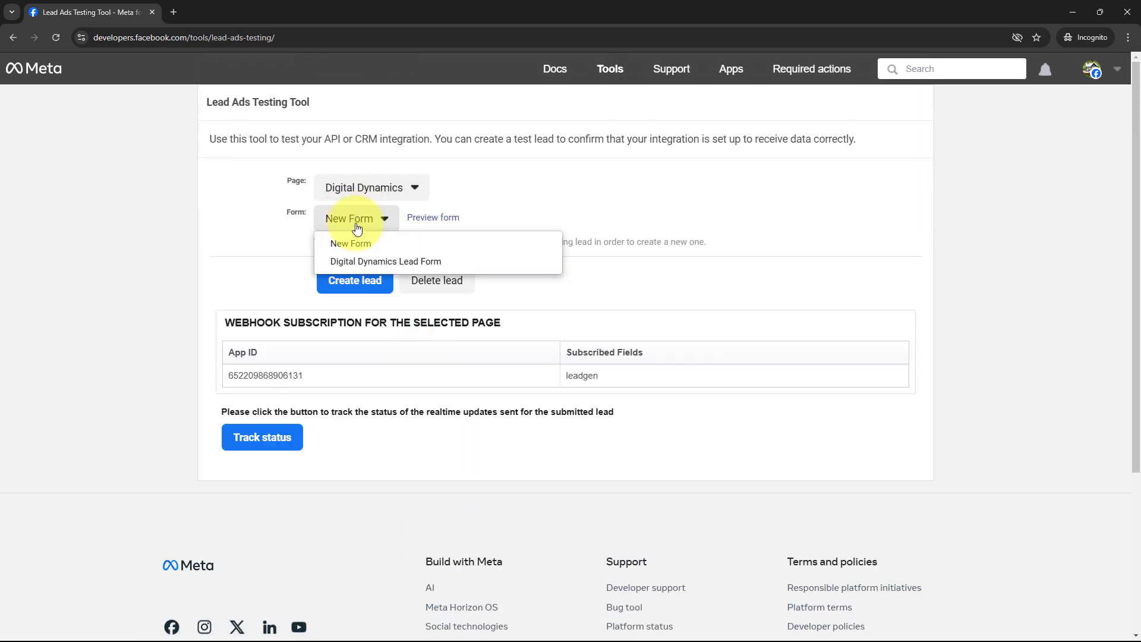
click(432, 265)
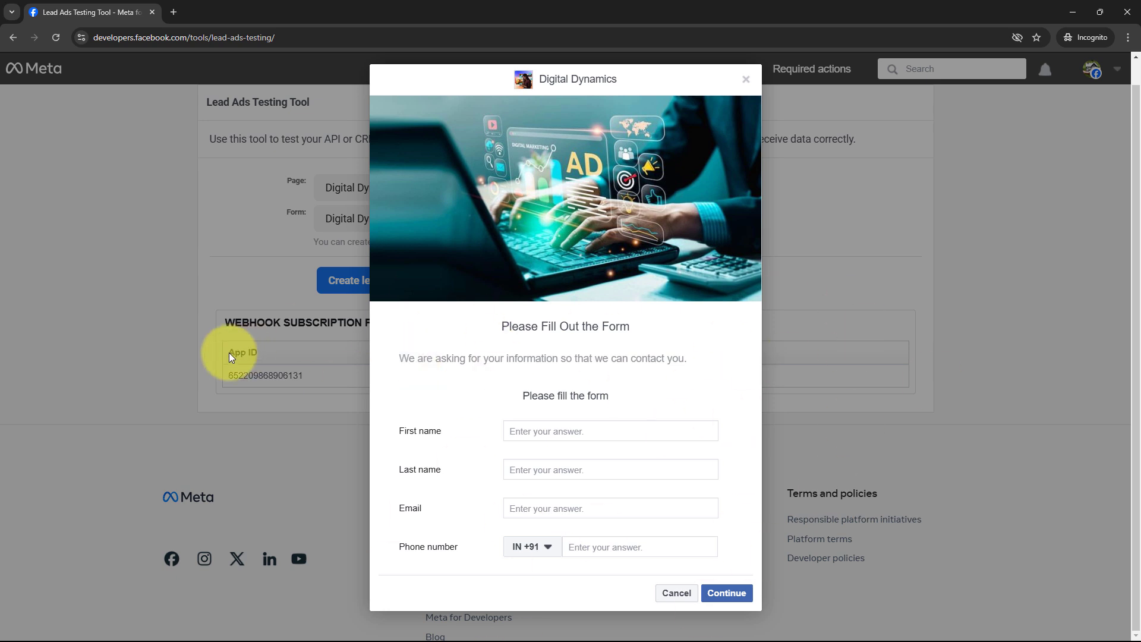
Fill the test lead form with first name Test, last name Smart45, an email and a phone number
drag(387, 433, 452, 432)
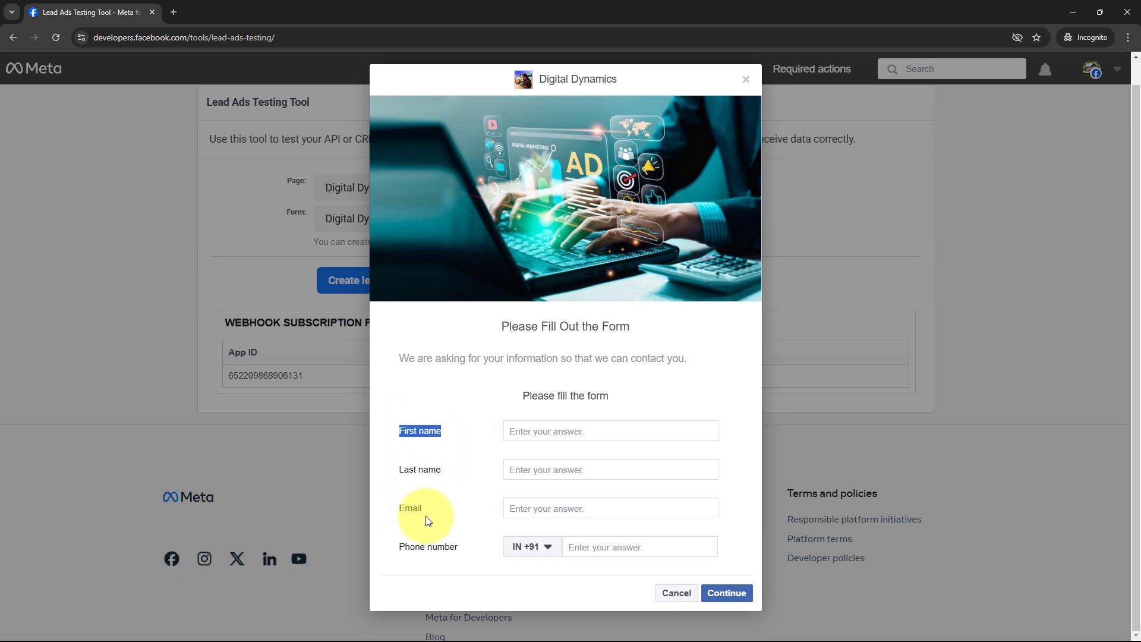
click(562, 429)
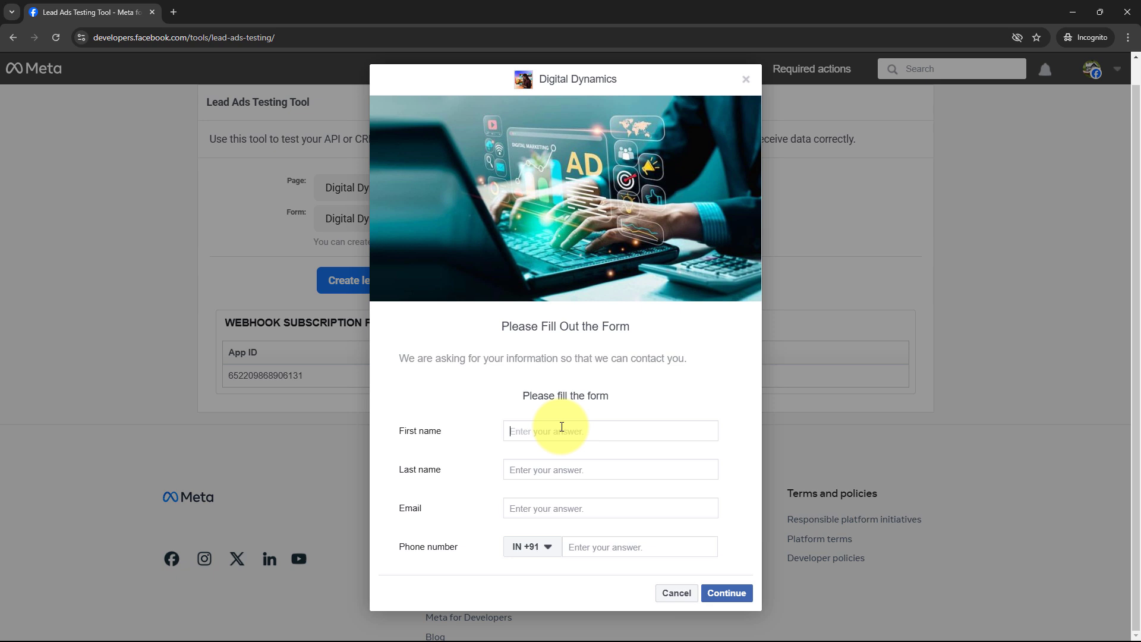
text(Test)
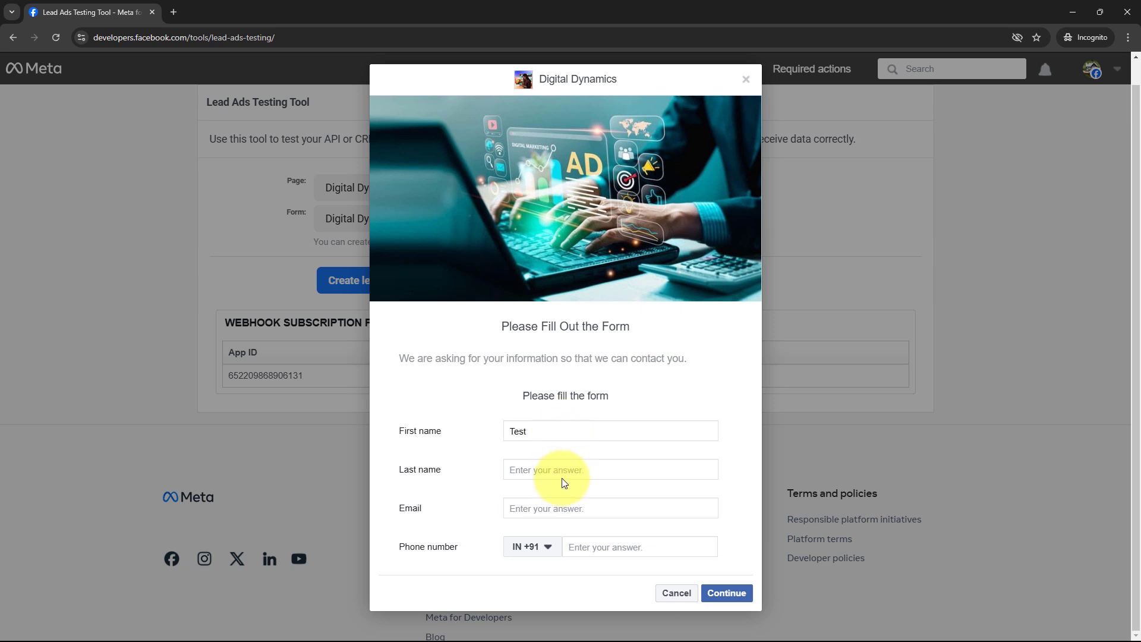
click(580, 473)
text(Smart45)
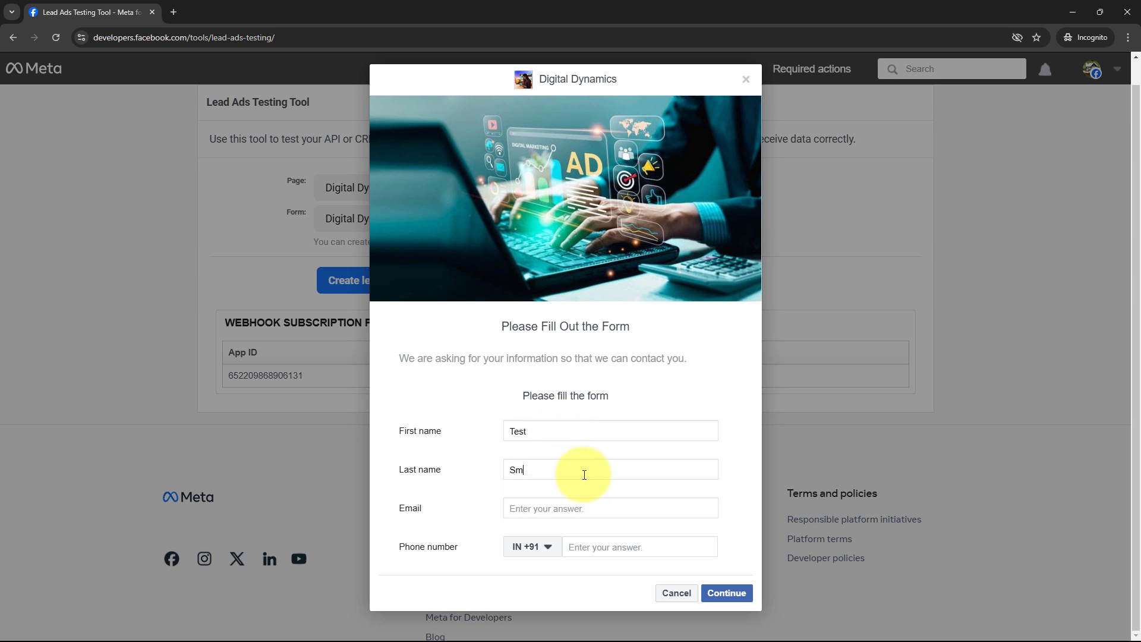
click(586, 512)
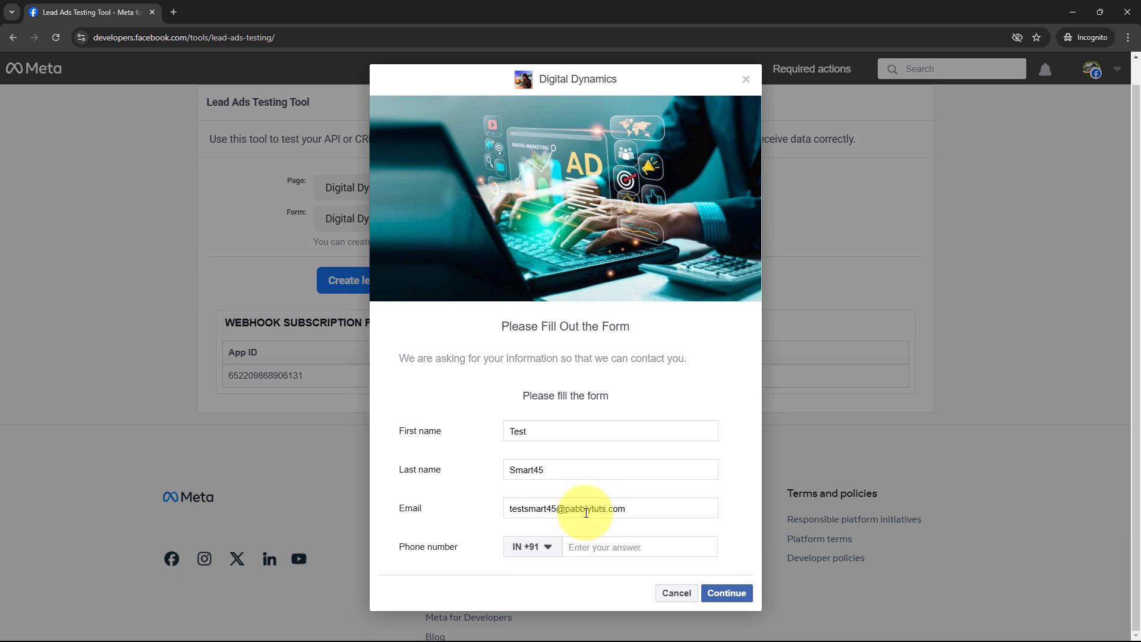
click(622, 546)
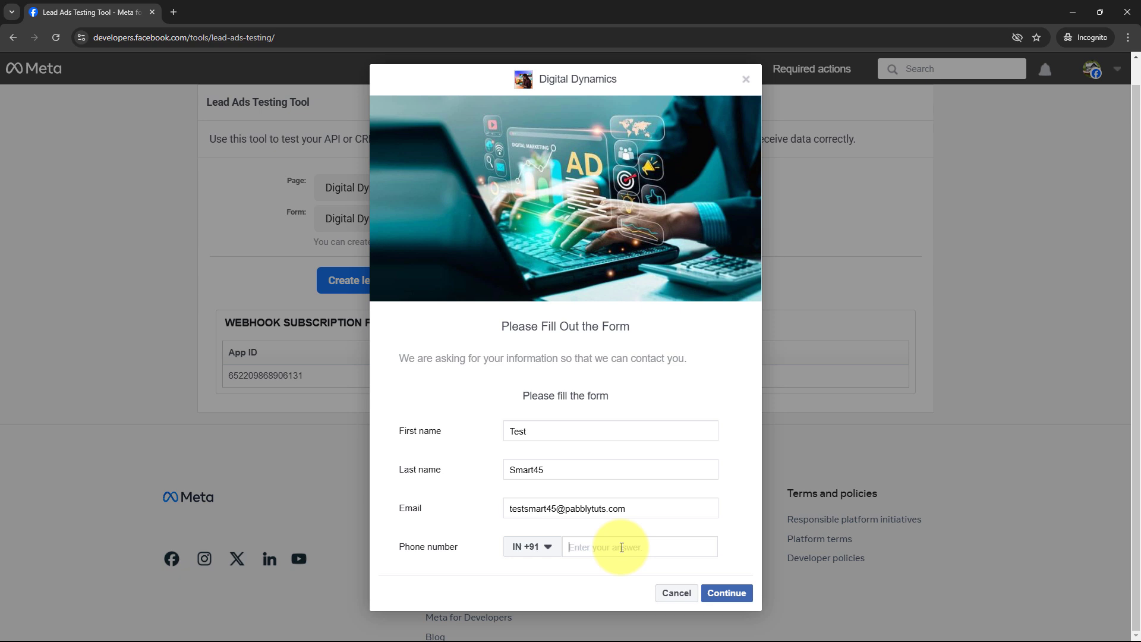
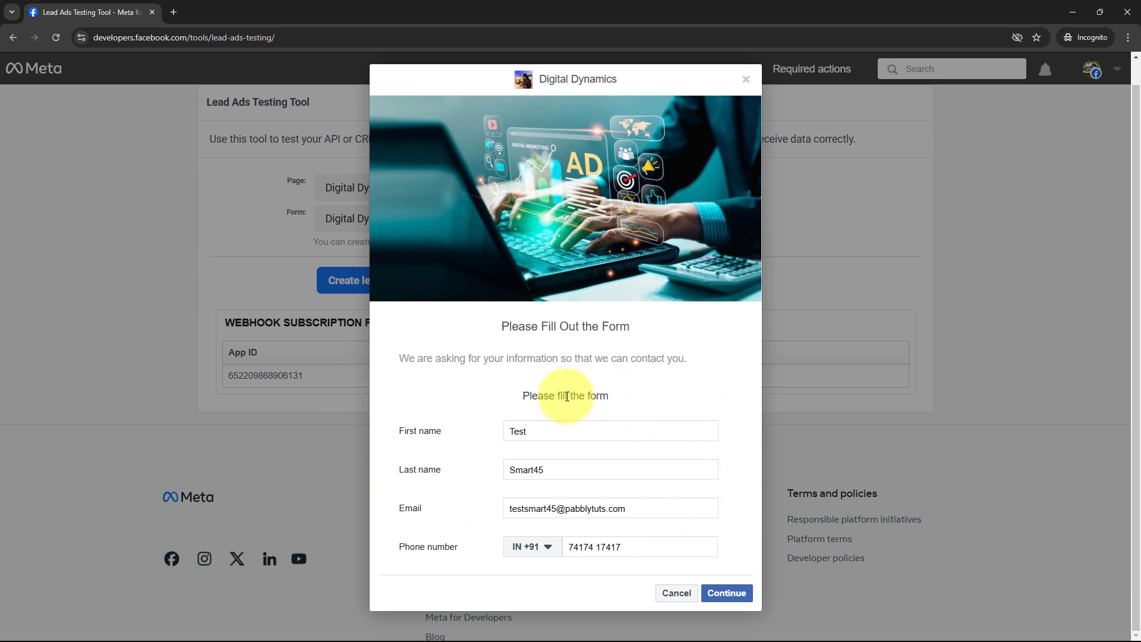
Submit the test lead for the Digital Dynamics form and close the dialog
click(719, 597)
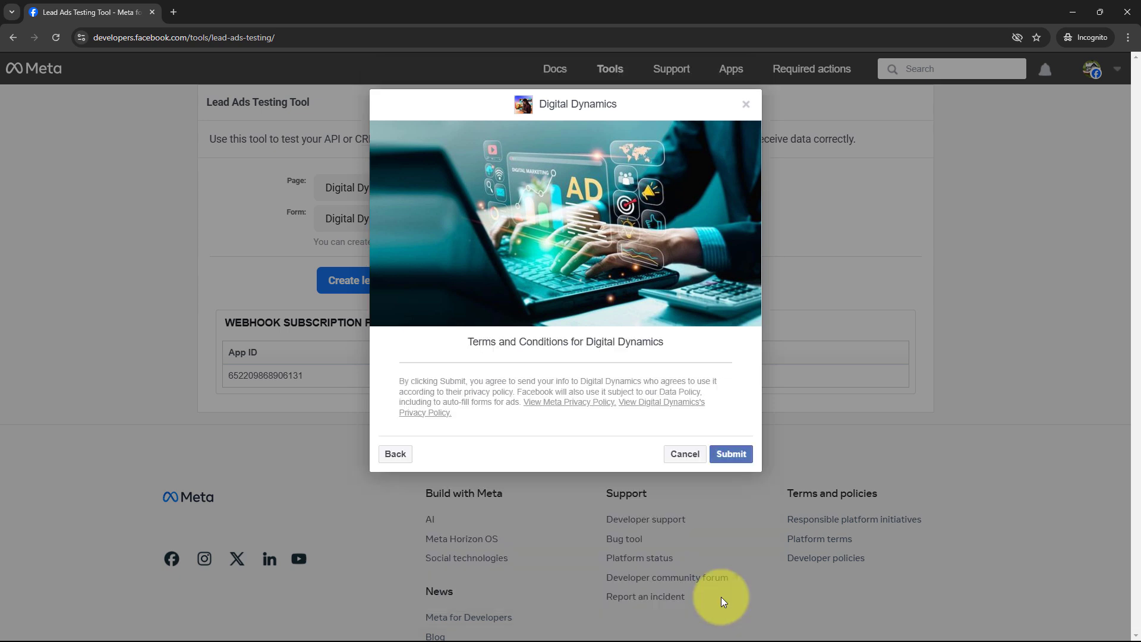
click(731, 455)
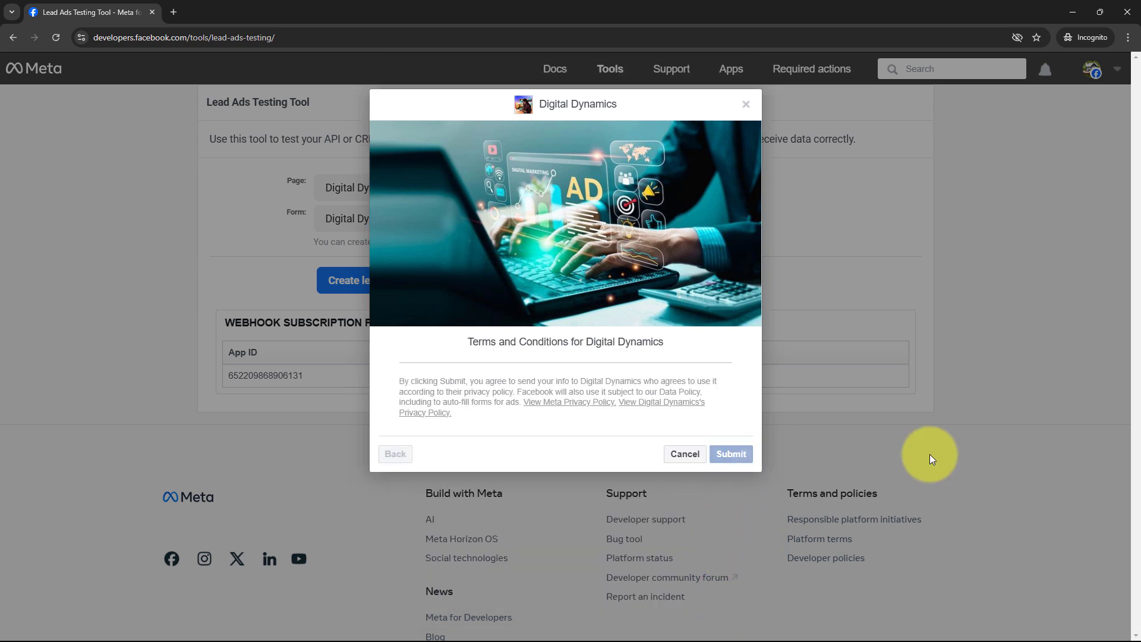
click(758, 104)
drag(247, 184, 476, 184)
click(142, 288)
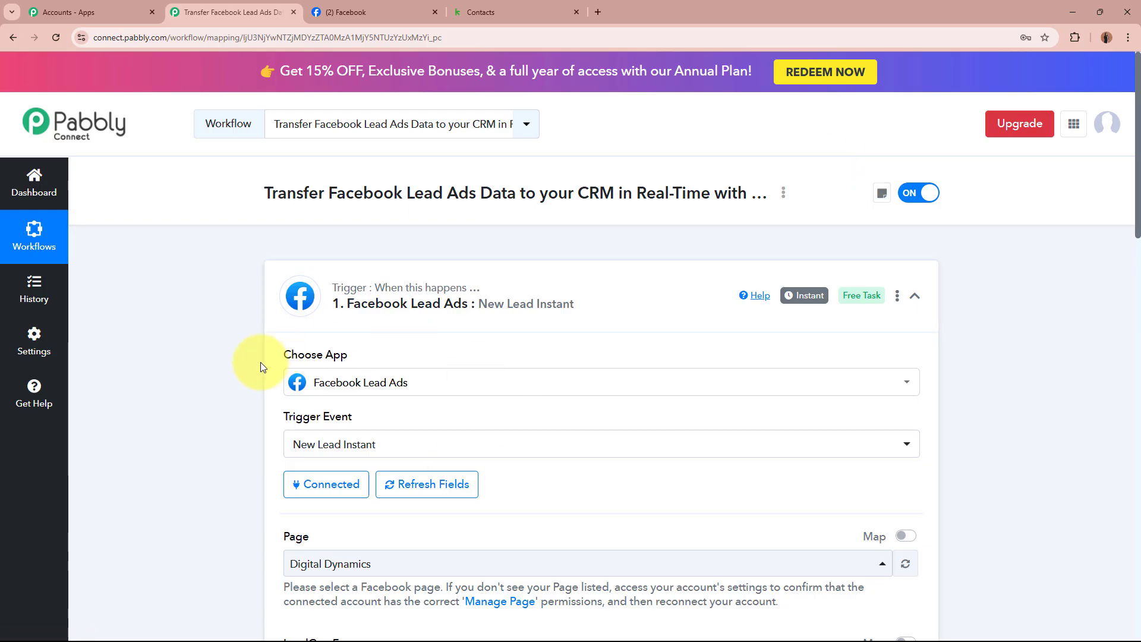
Check the captured lead fields: first name Test, last name Smart45, email, phone number and Res3 Id
scroll(261, 362, down, 8)
scroll(232, 374, down, 4)
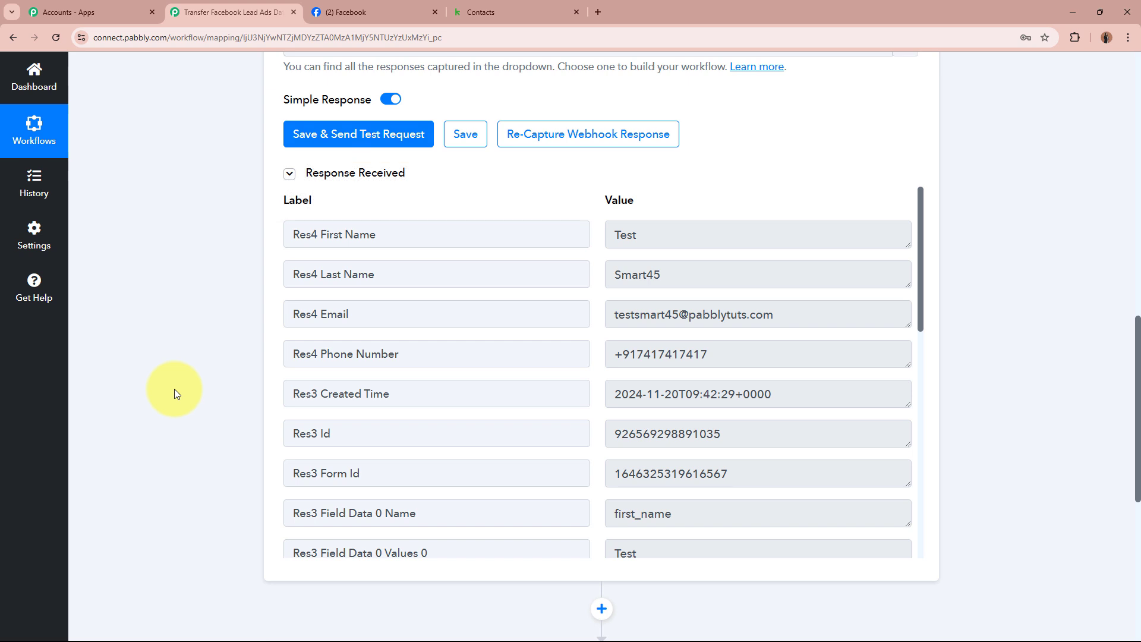
click(408, 234)
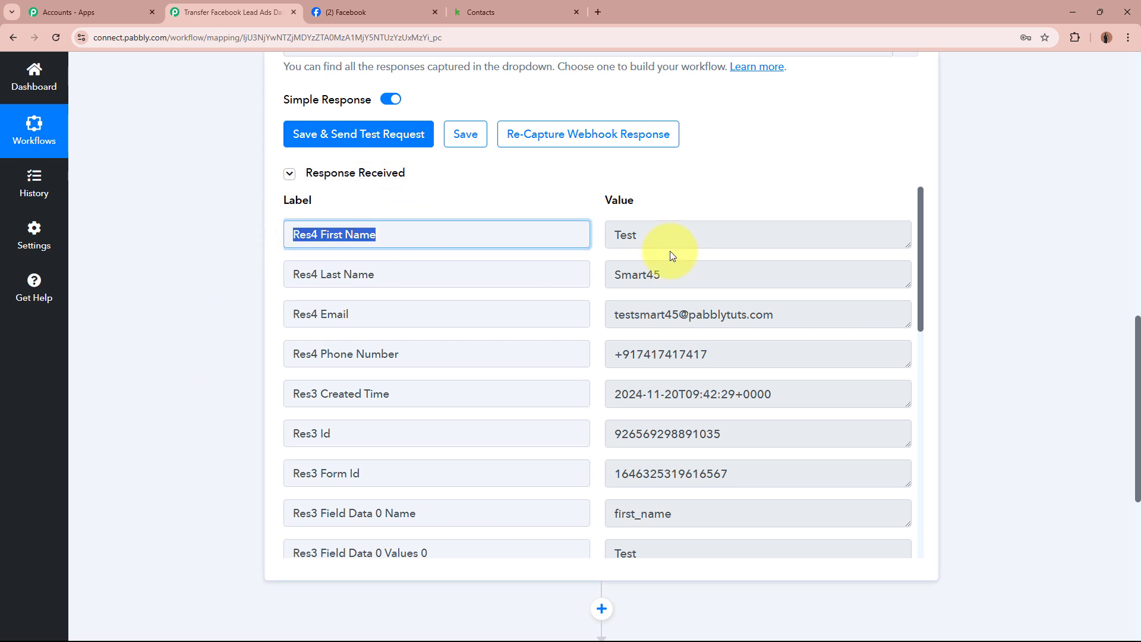
click(665, 239)
click(398, 278)
click(630, 275)
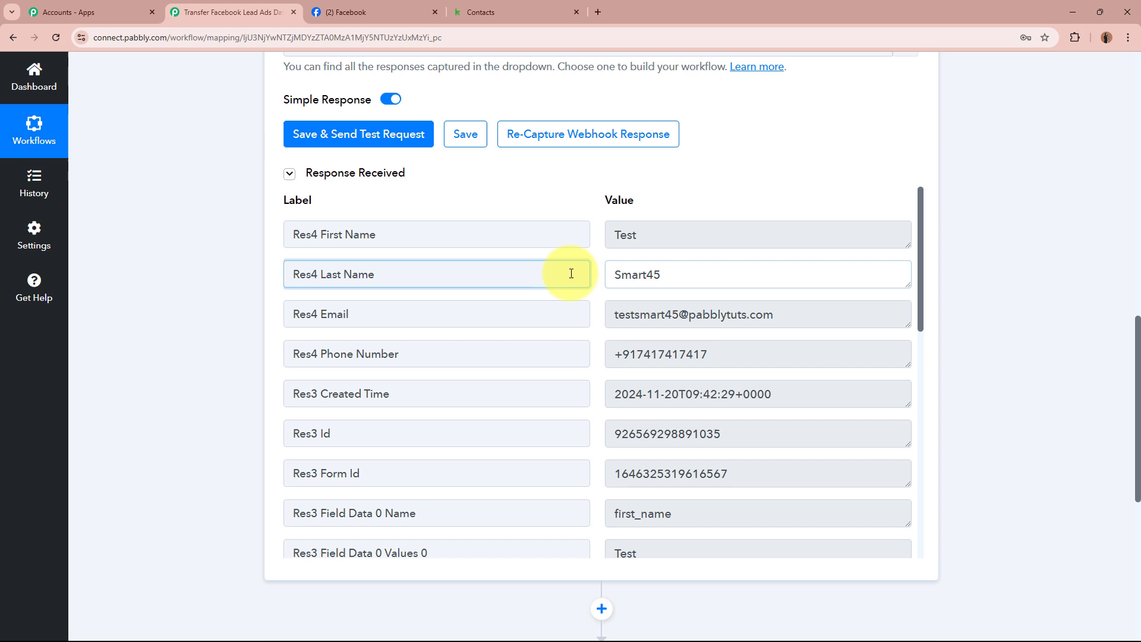
click(413, 312)
click(817, 306)
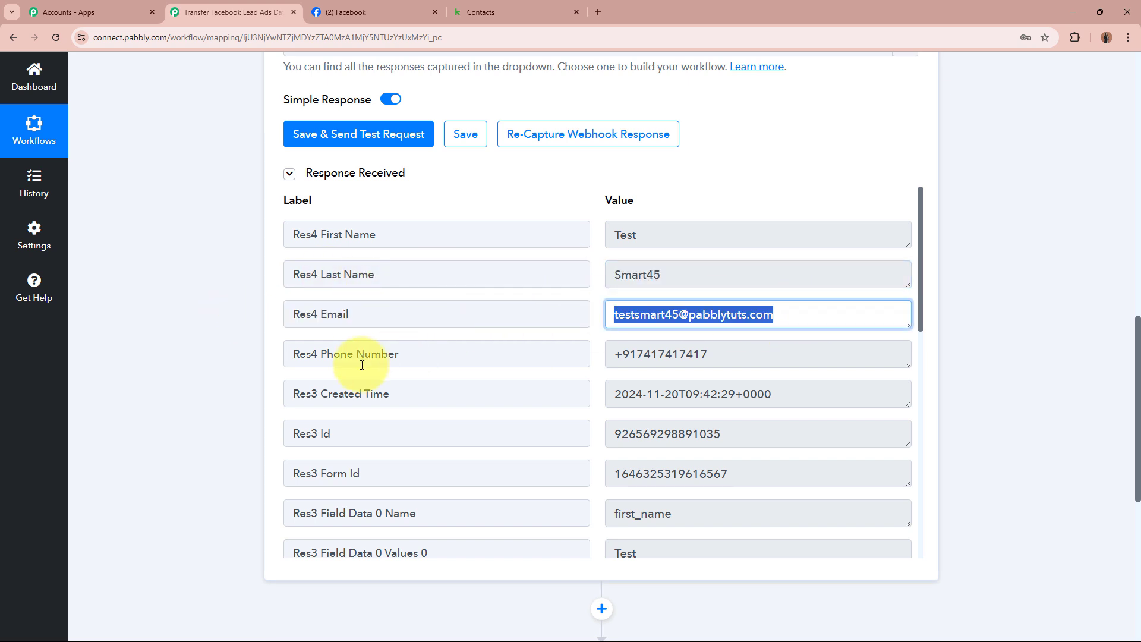
click(377, 353)
click(740, 356)
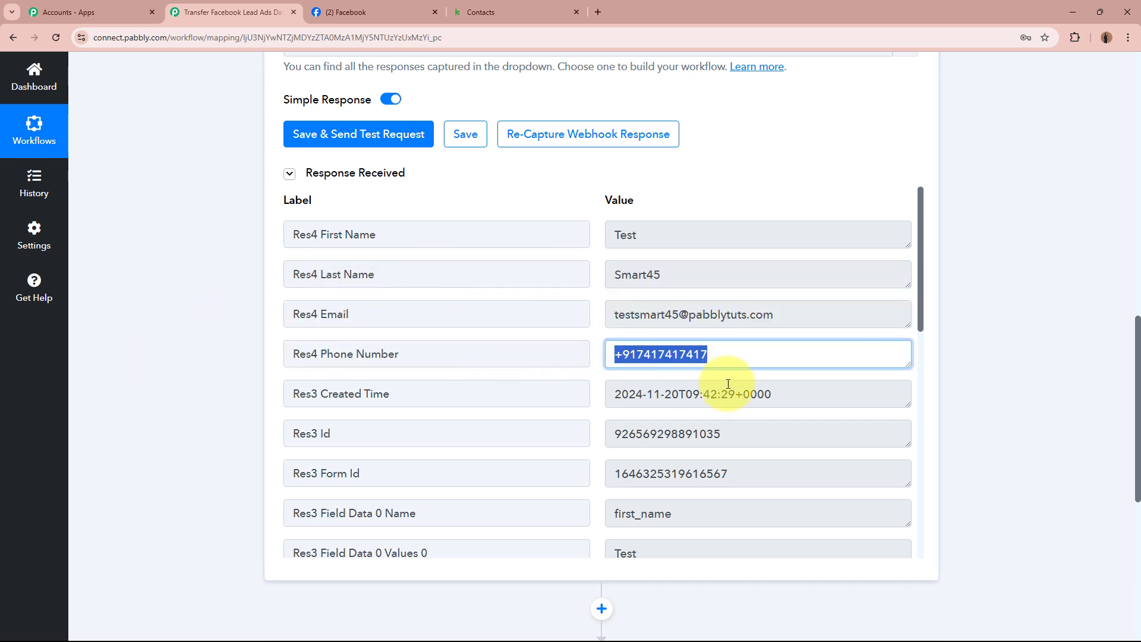
click(765, 430)
Collapse the Facebook Lead Ads New Lead Instant trigger step
scroll(765, 430, down, 5)
scroll(765, 430, up, 5)
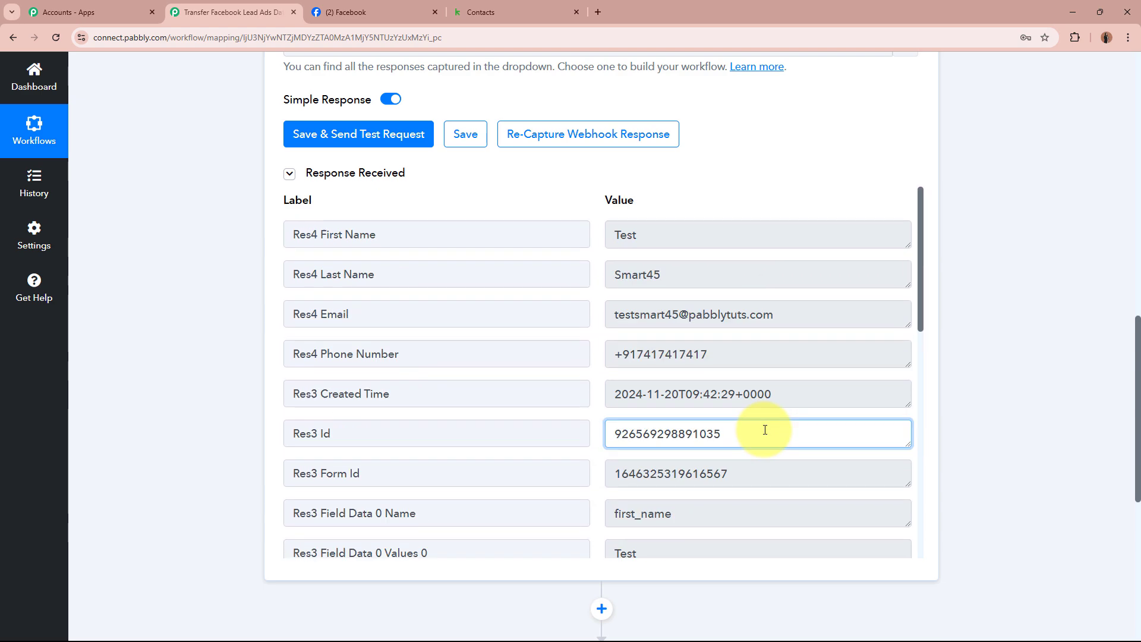
click(971, 326)
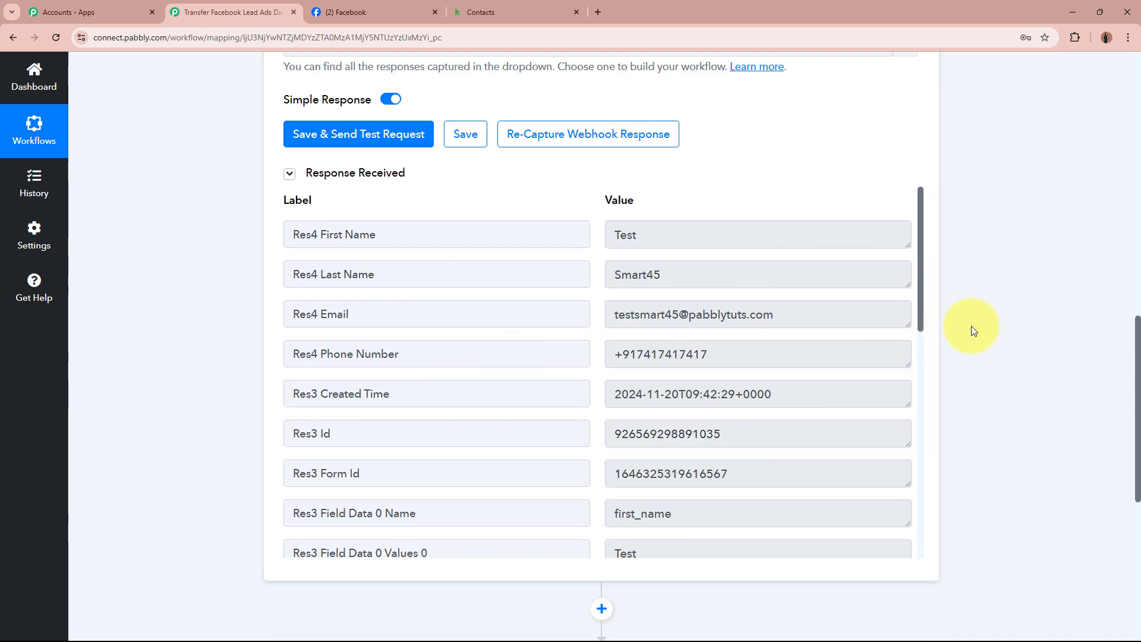
scroll(972, 331, up, 10)
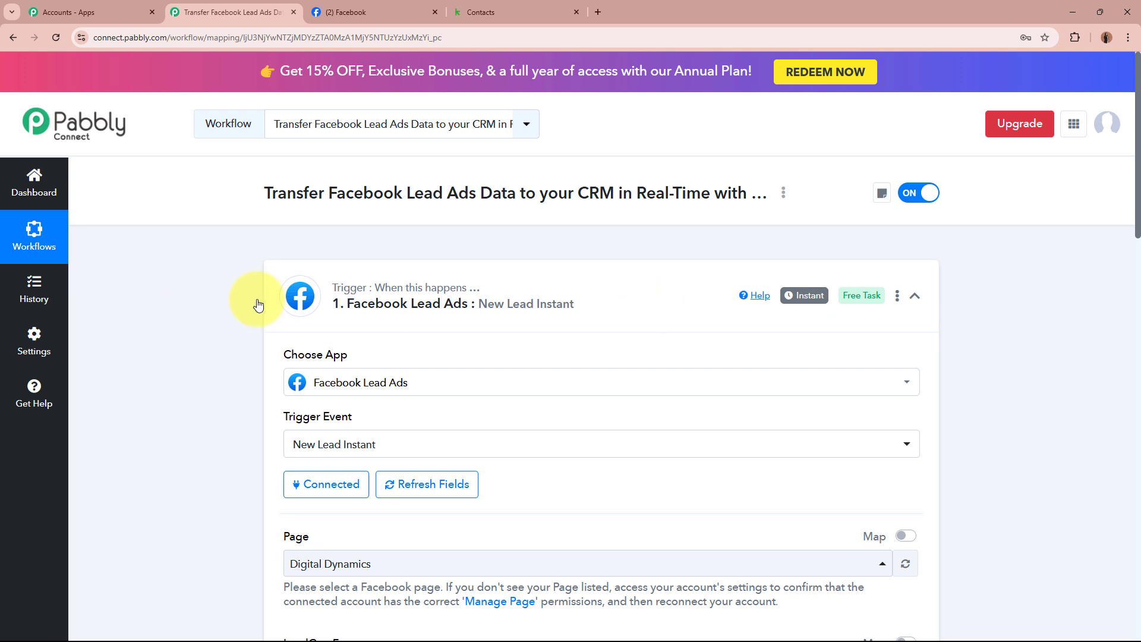
click(644, 308)
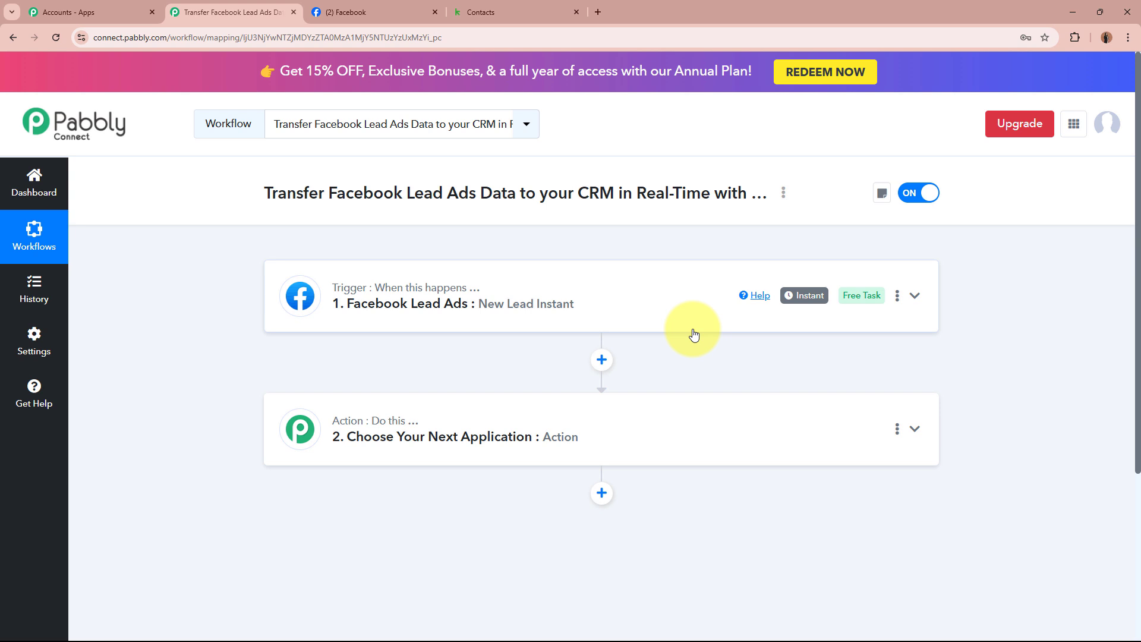
click(523, 12)
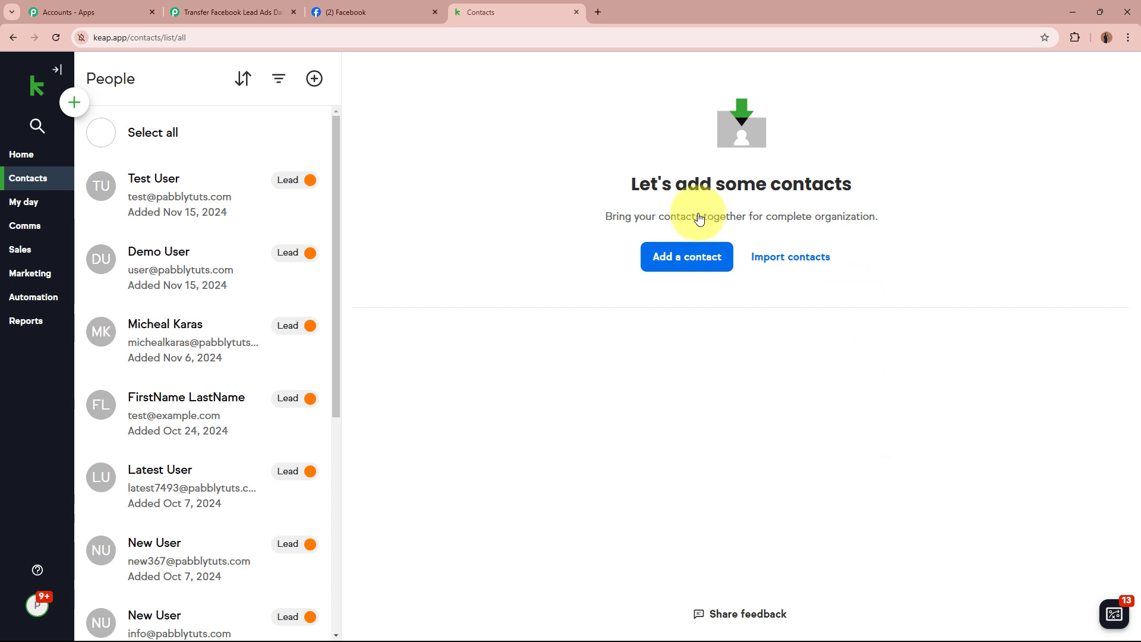
Search the action step's app list for 'Keap'
click(262, 12)
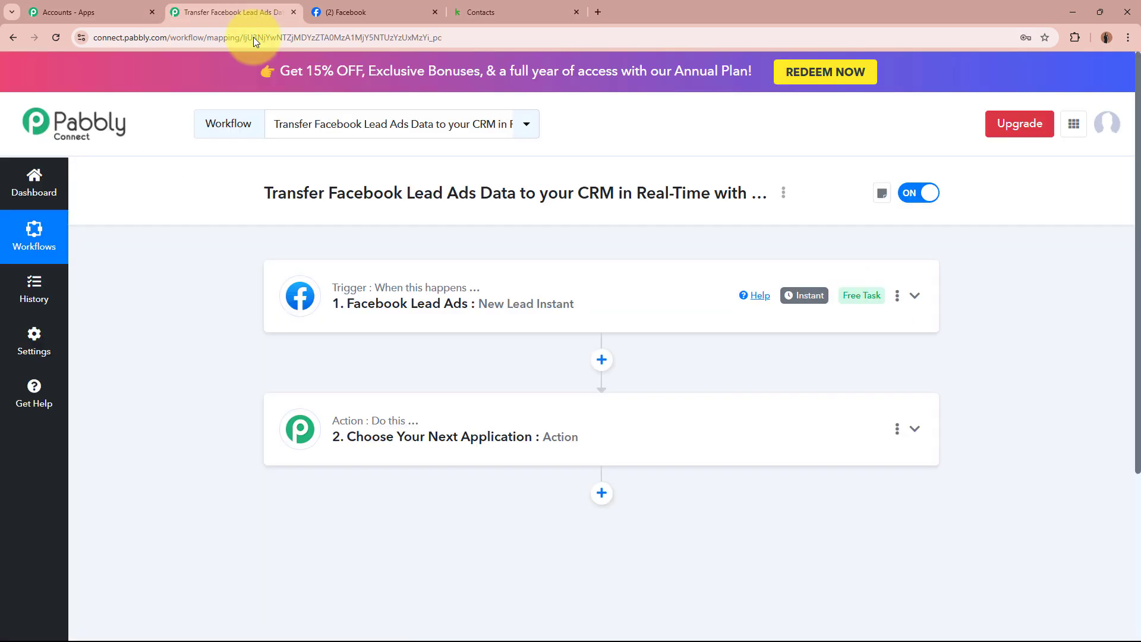
click(599, 433)
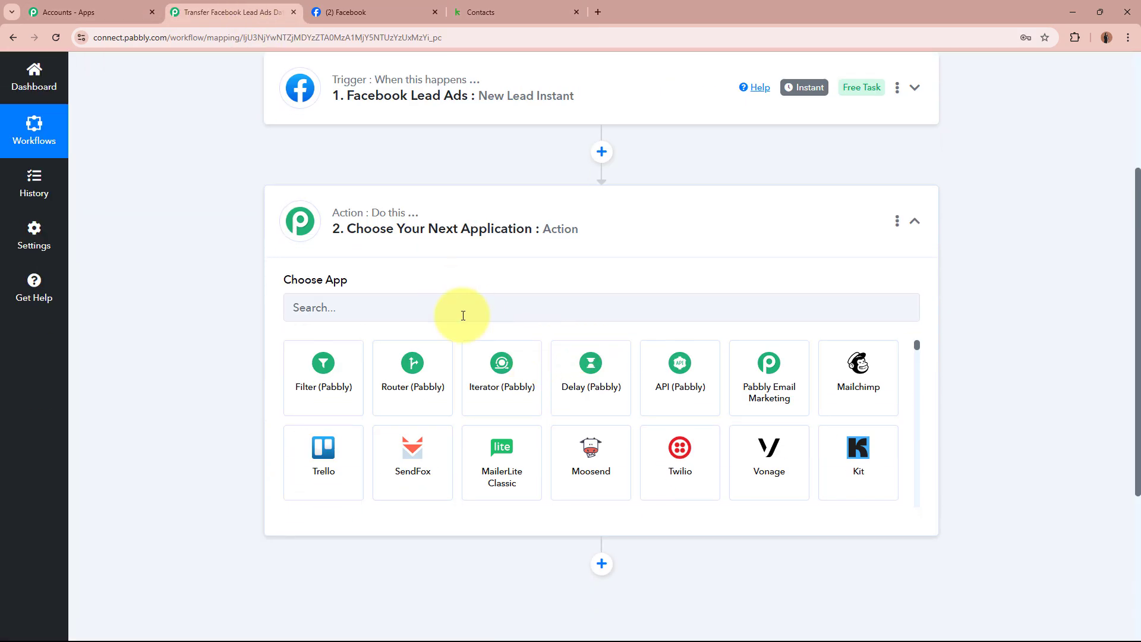
click(465, 316)
text(Keao)
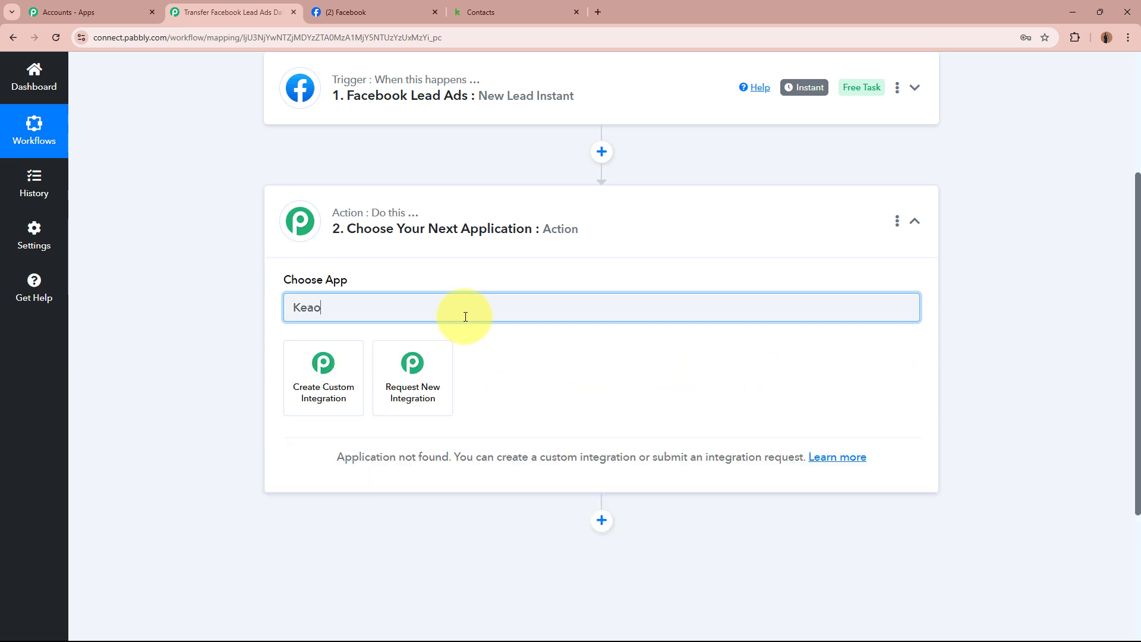
key(BackSpace)
text(p)
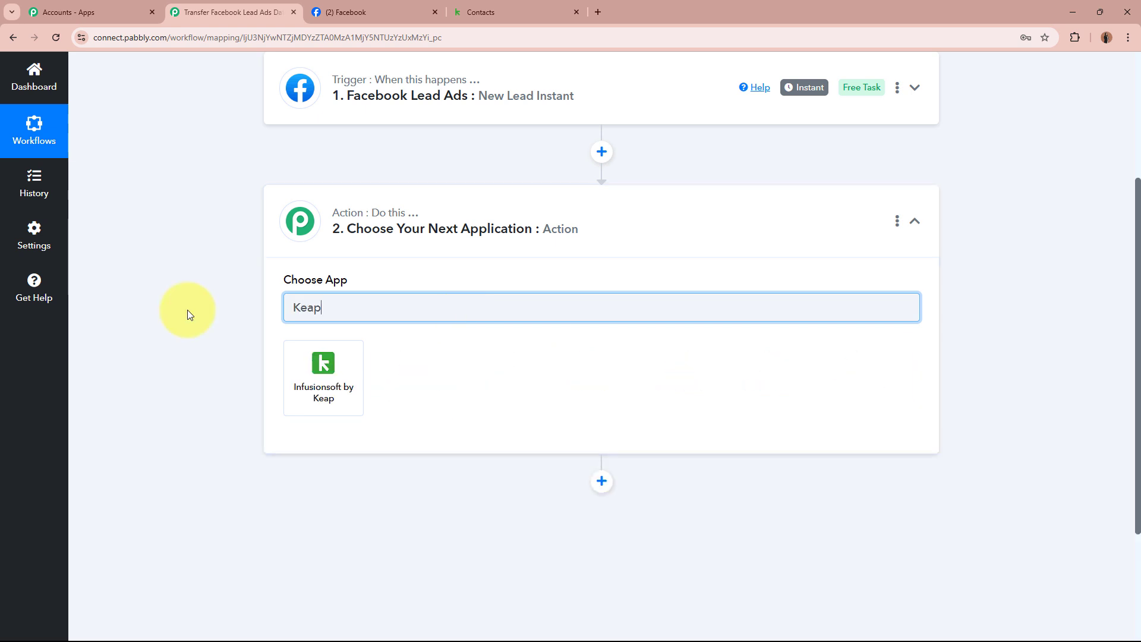
click(554, 11)
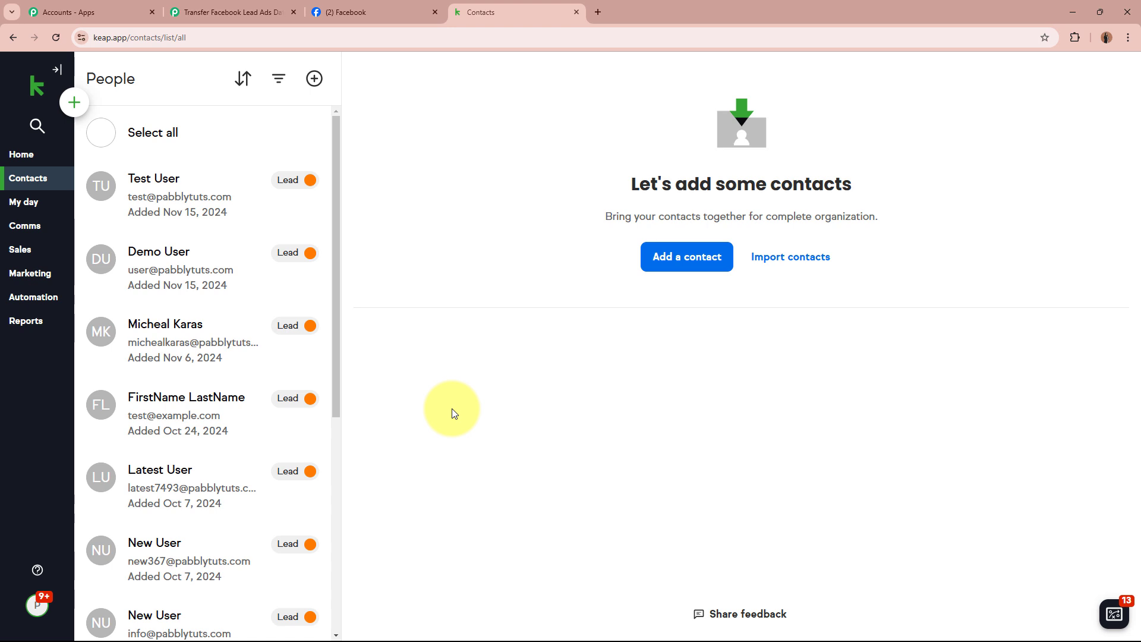
click(248, 8)
Choose Infusionsoft by Keap with the Create/Update Contact action event
click(330, 401)
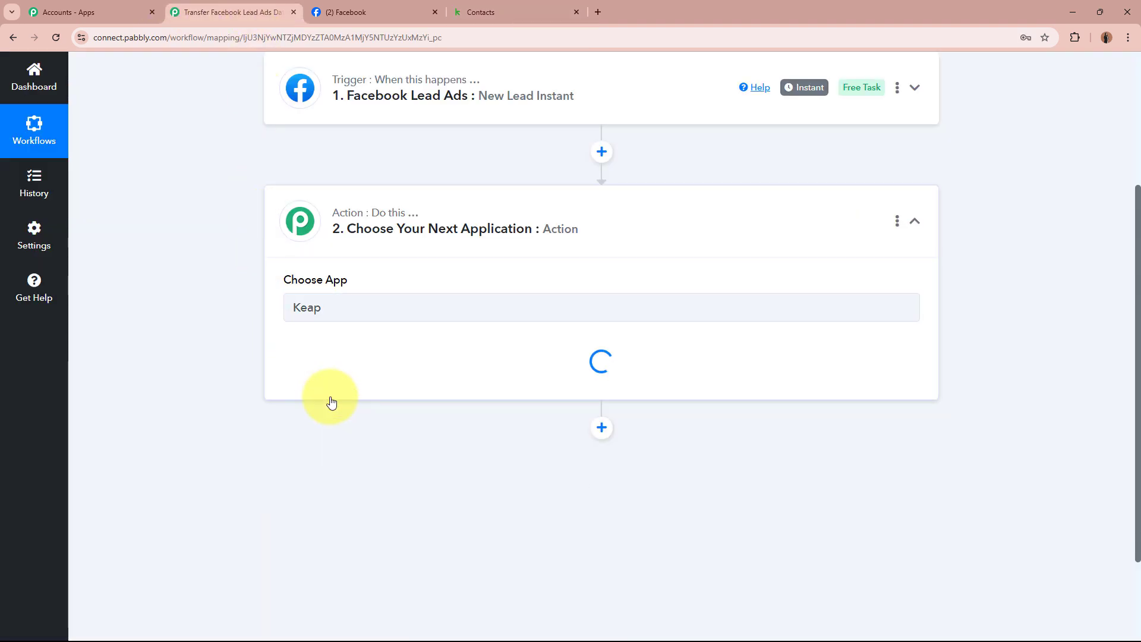
click(331, 373)
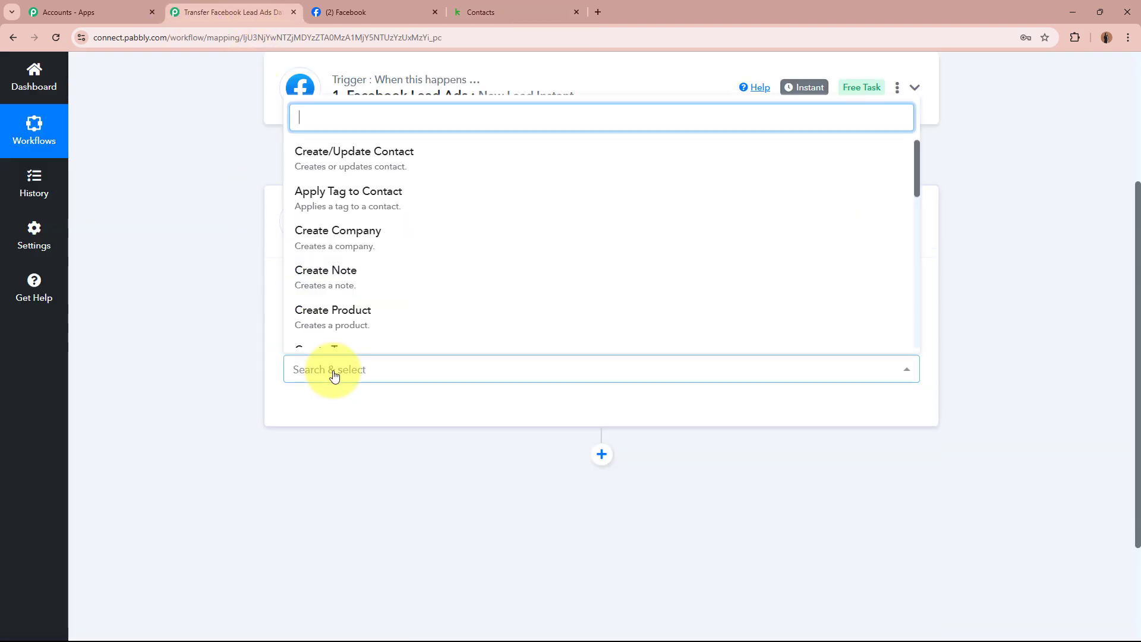
click(394, 152)
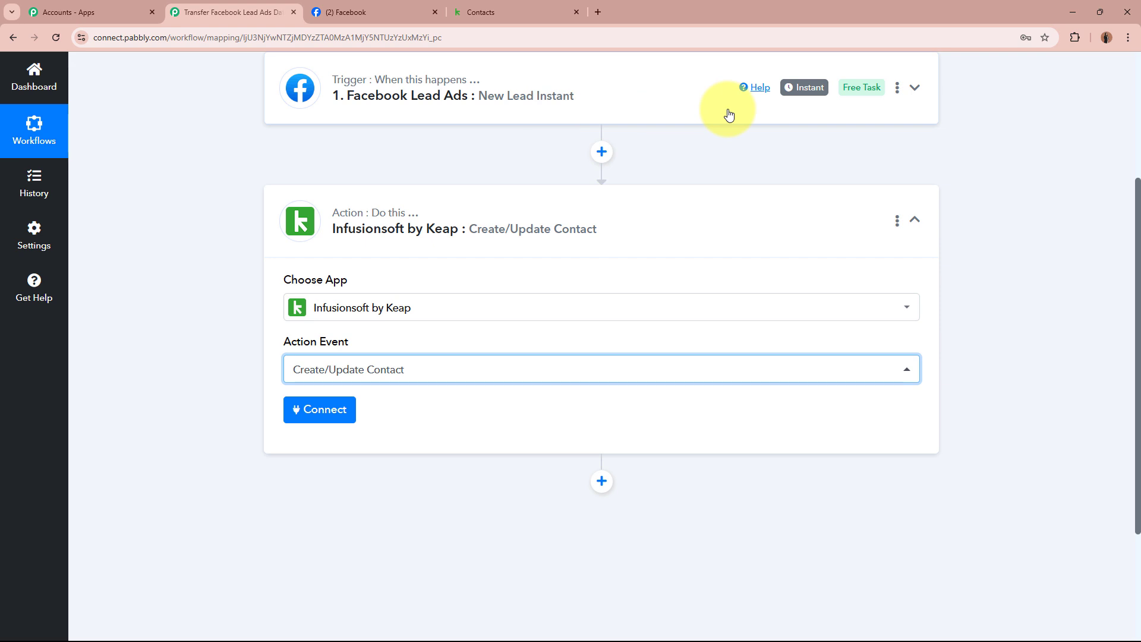
Add a new Infusionsoft by Keap connection and allow Pabbly Connect access to the Keap account
click(313, 409)
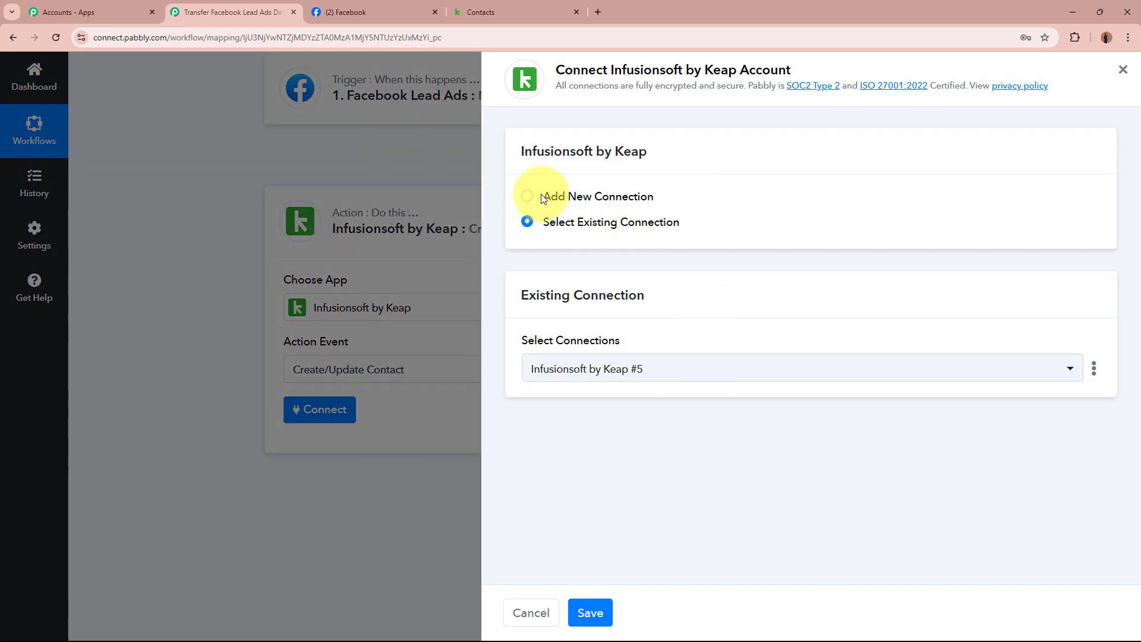
click(527, 196)
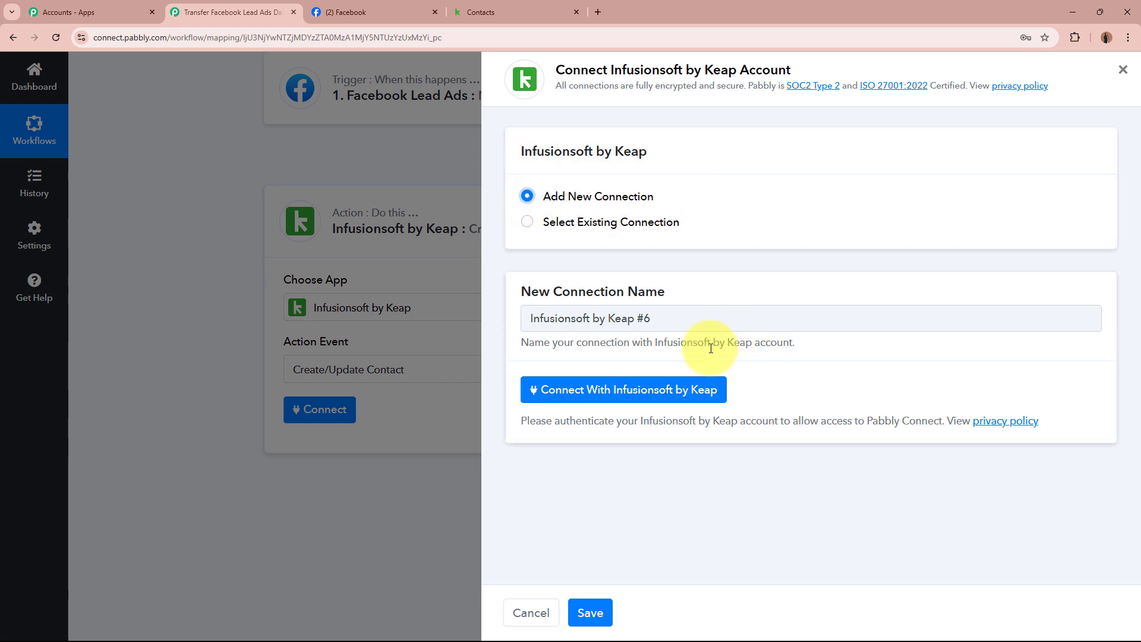
click(656, 392)
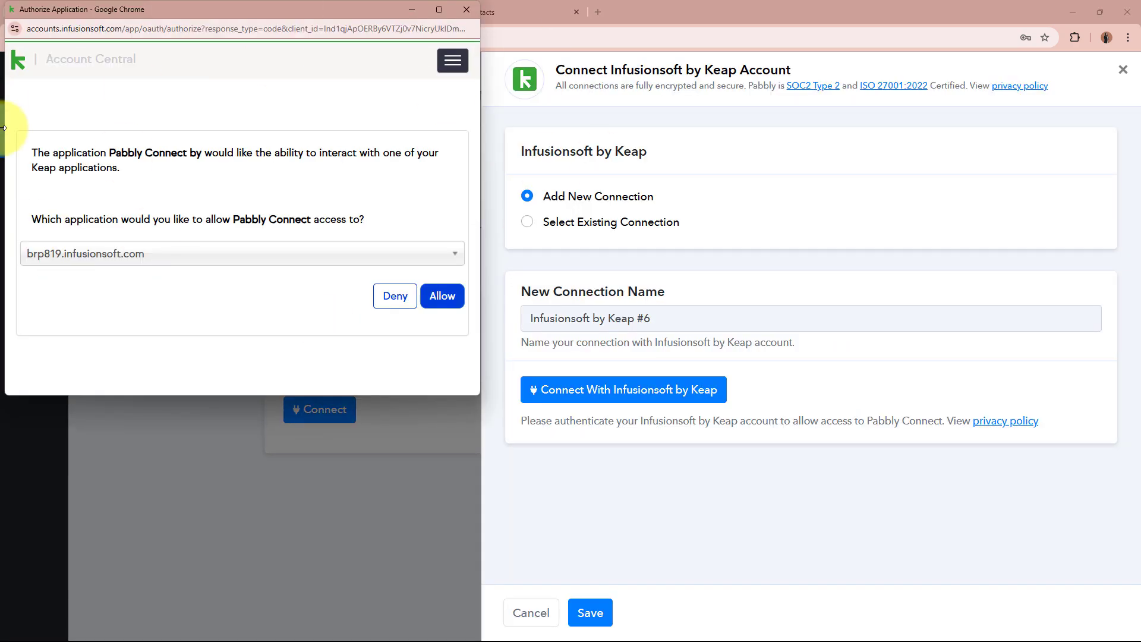
click(446, 304)
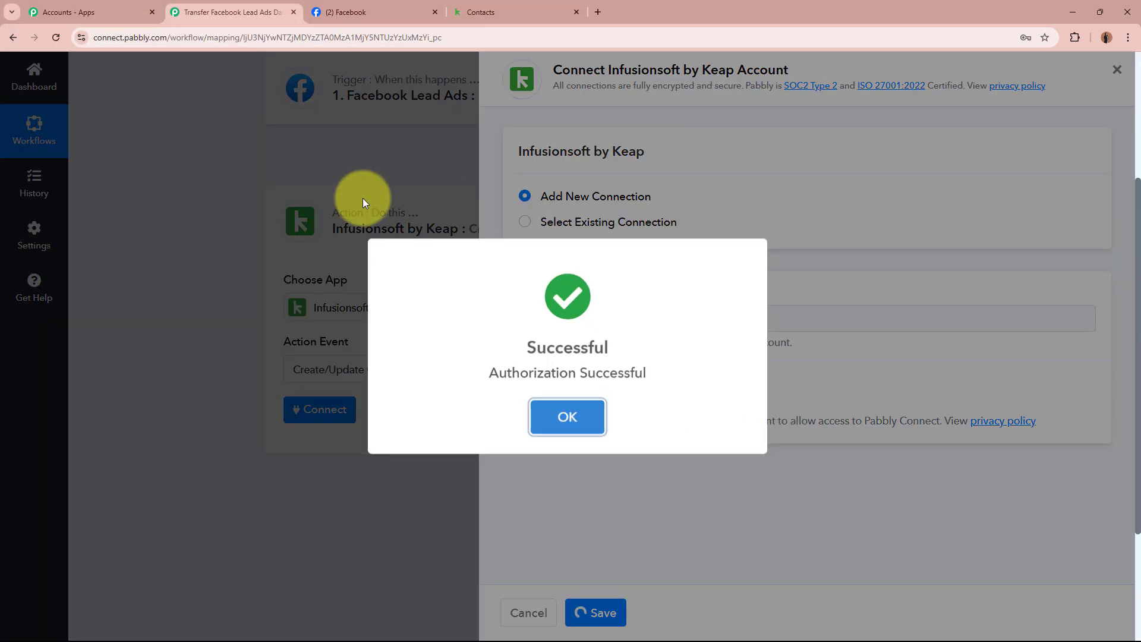
click(567, 417)
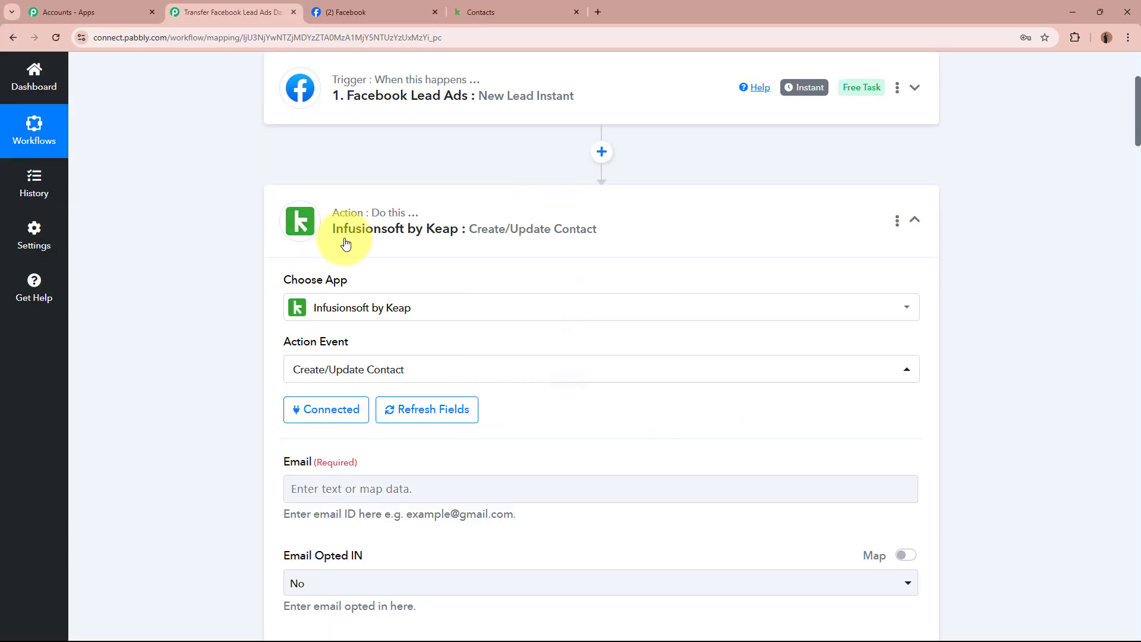
scroll(184, 338, down, 4)
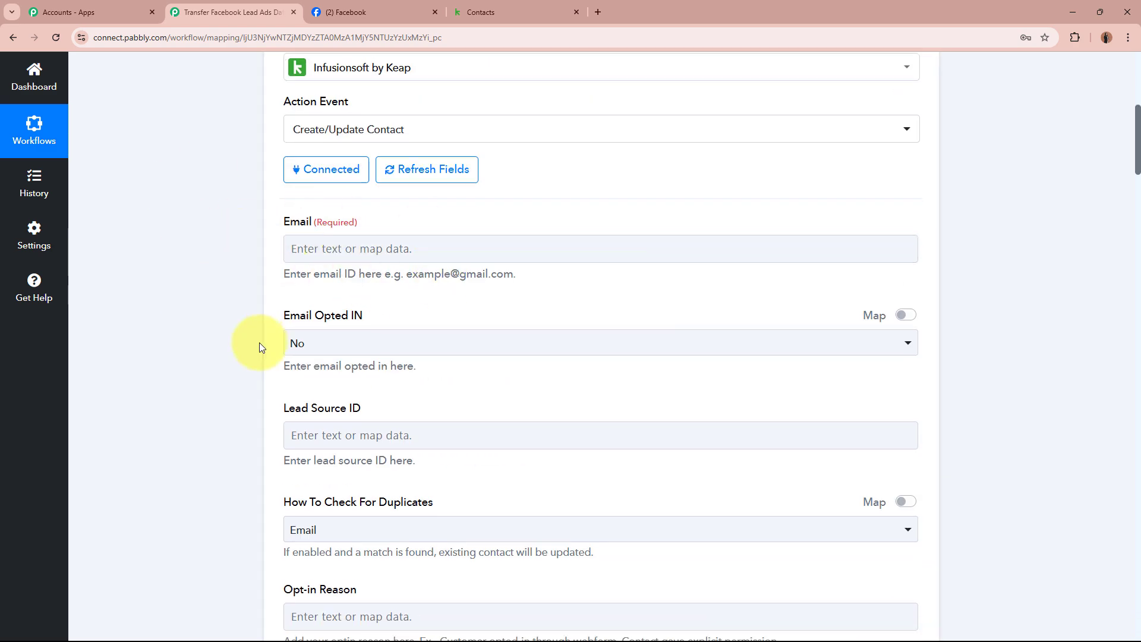
scroll(259, 343, down, 8)
scroll(259, 347, down, 4)
scroll(258, 344, up, 14)
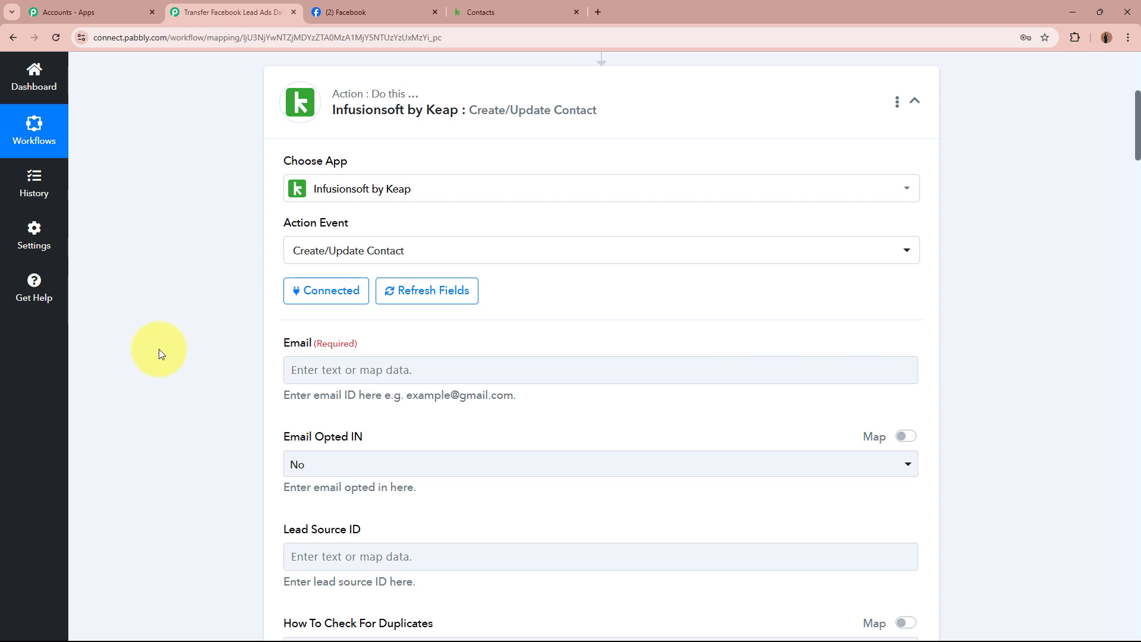
click(372, 370)
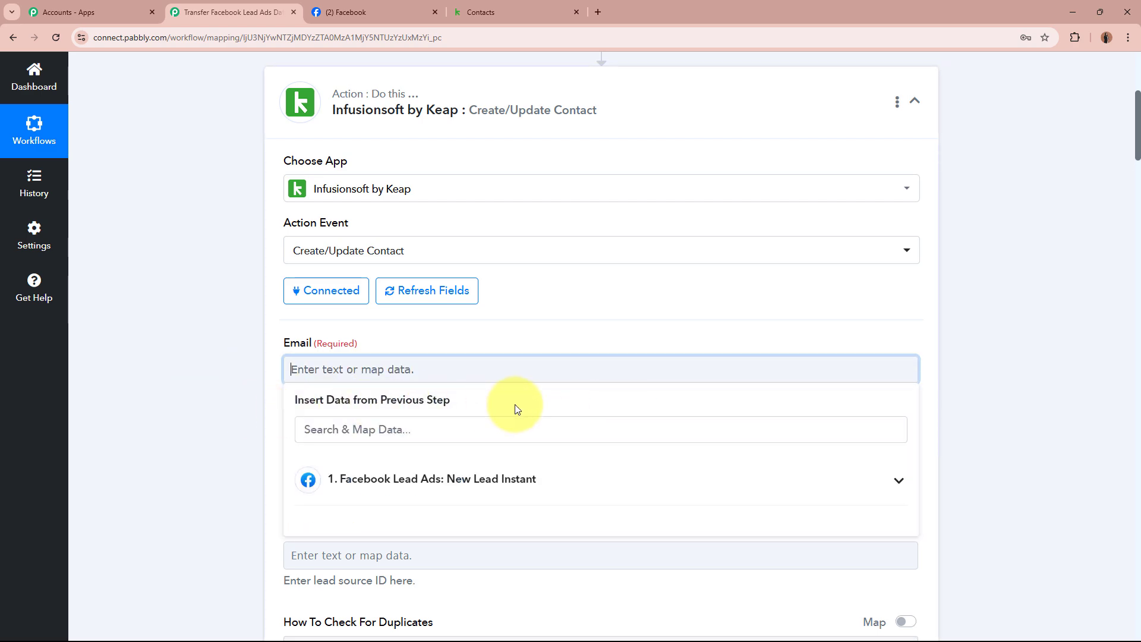
click(132, 402)
scroll(133, 402, up, 5)
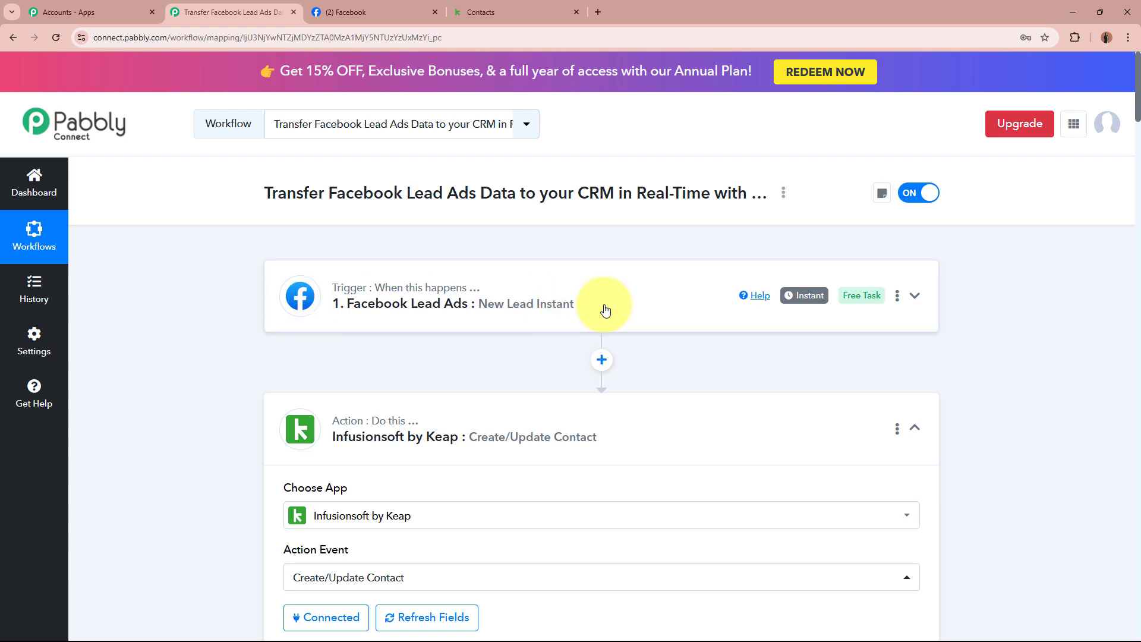
scroll(230, 365, down, 5)
Map the Facebook lead's Res4 Email value into the Keap contact's Email field
scroll(230, 364, down, 2)
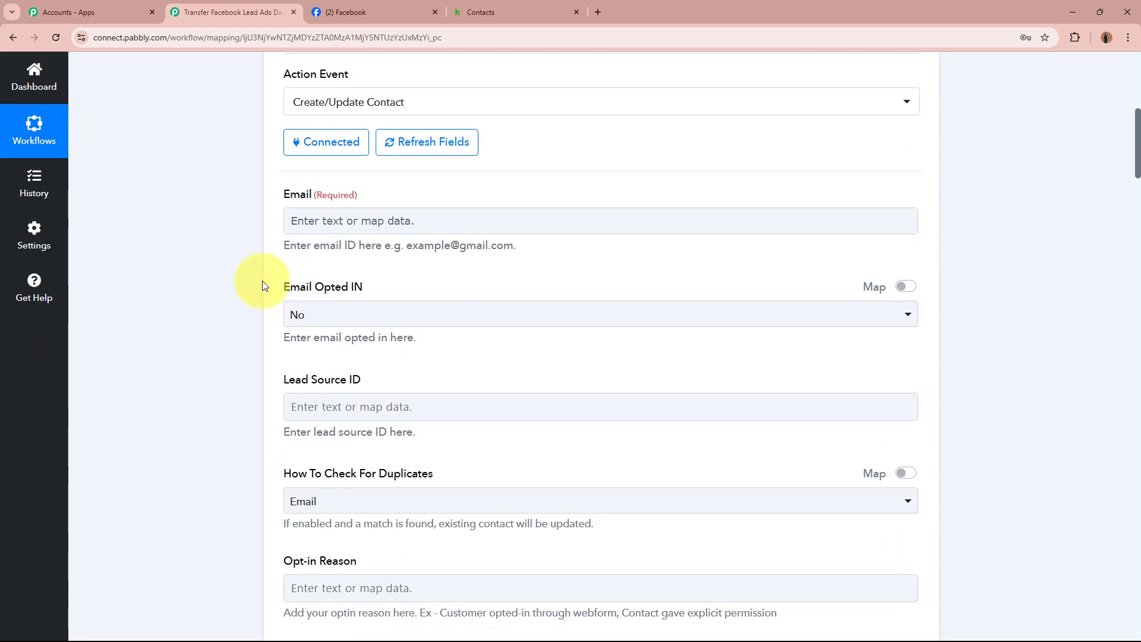
click(334, 219)
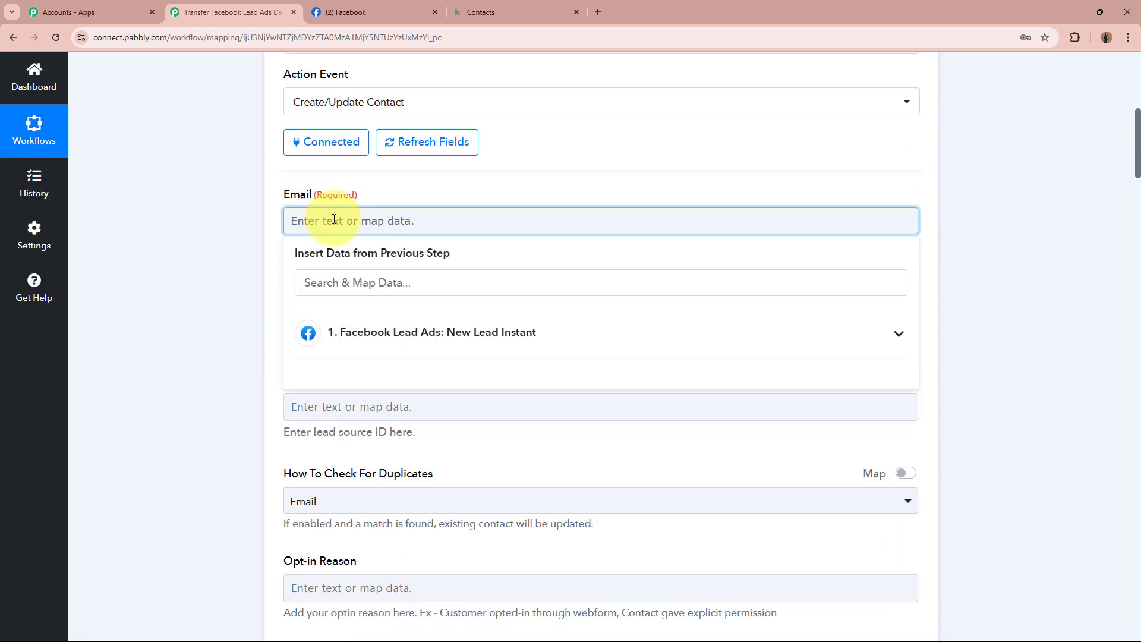
click(345, 343)
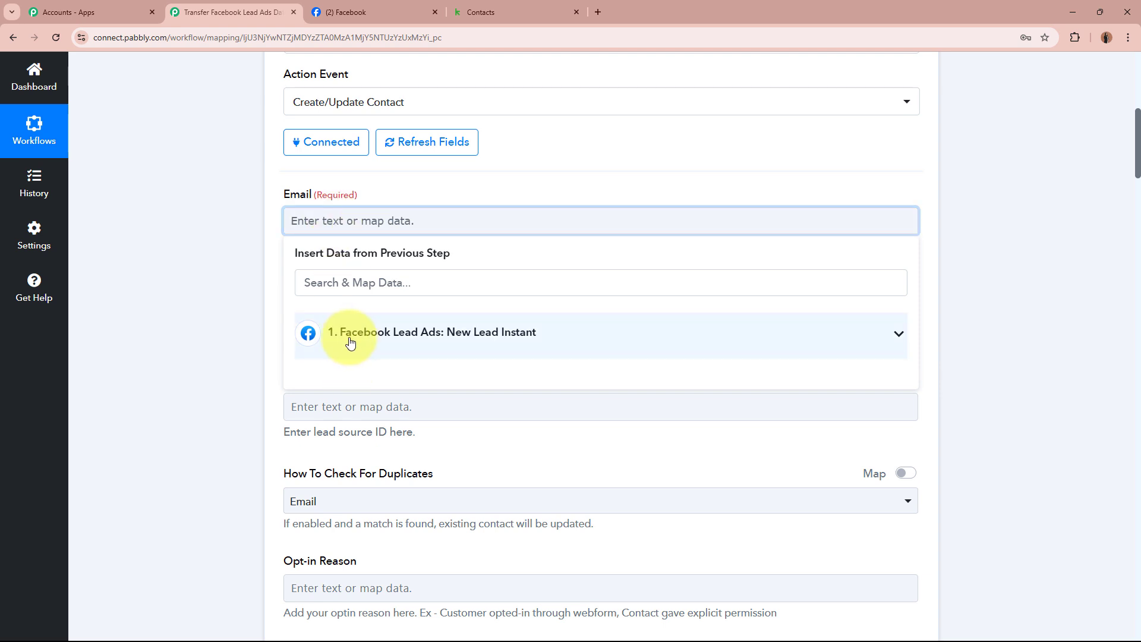
click(537, 339)
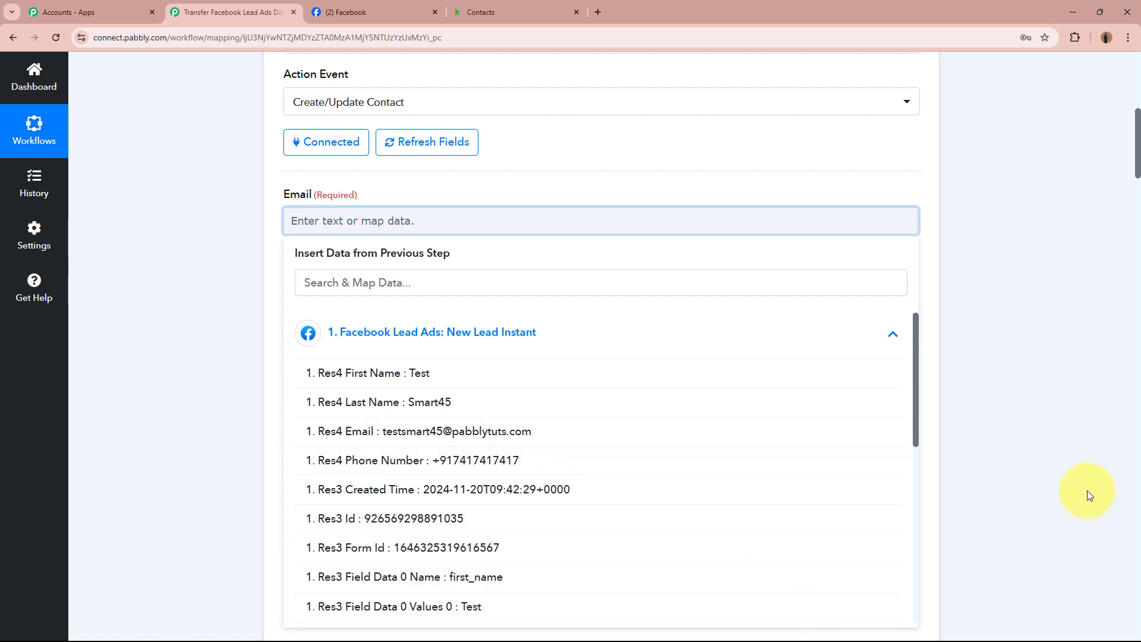
scroll(1086, 490, up, 6)
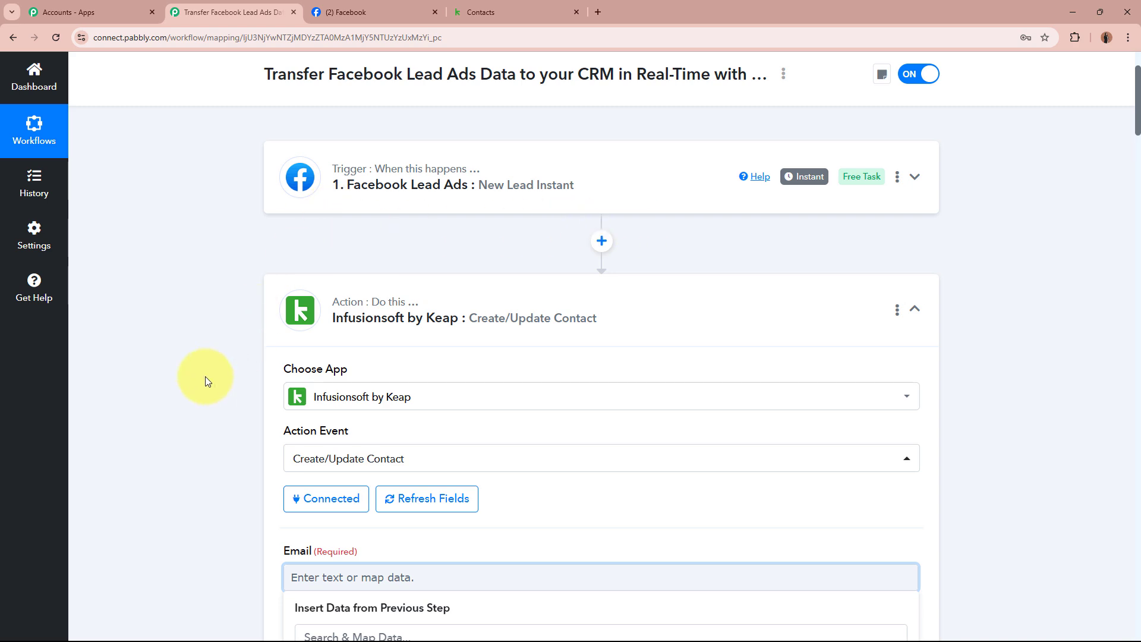
scroll(205, 376, down, 2)
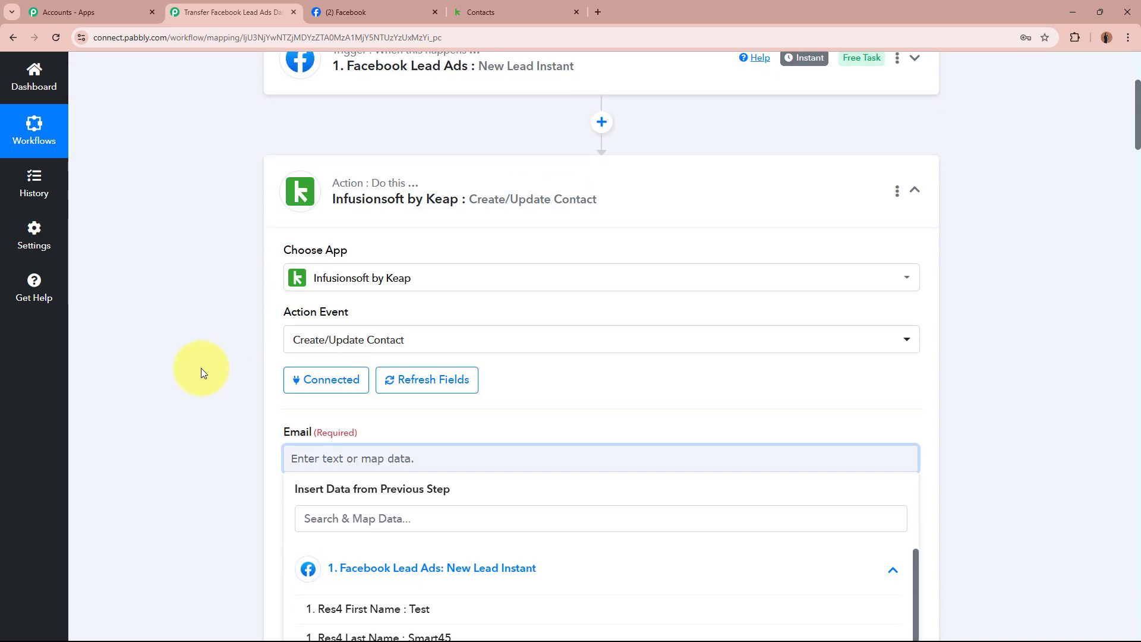
scroll(201, 364, down, 6)
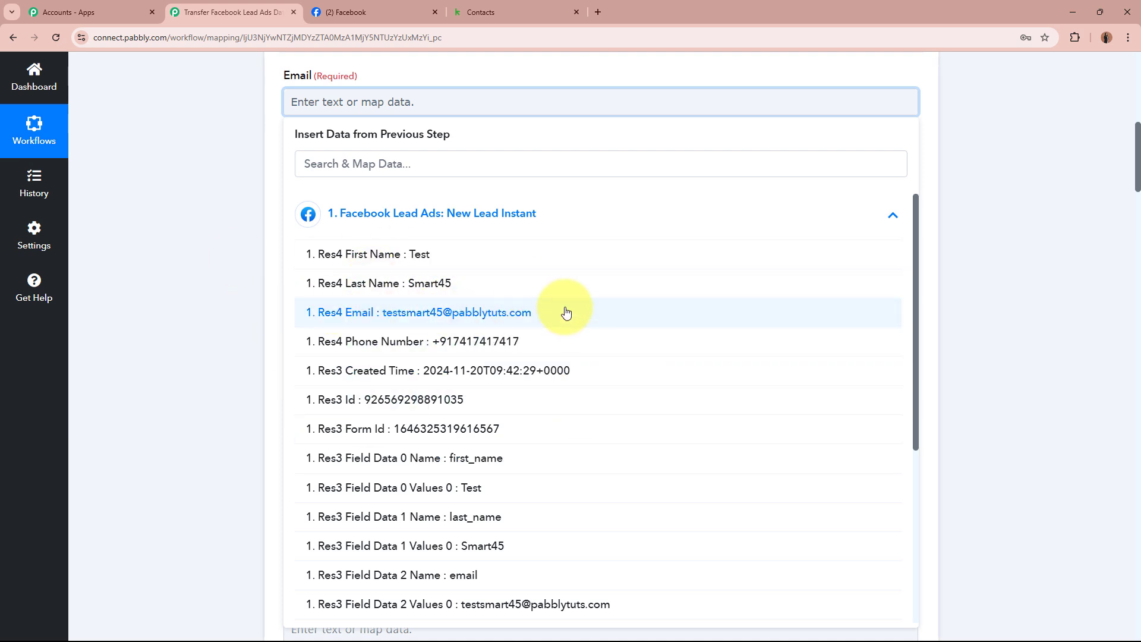
click(566, 312)
click(172, 217)
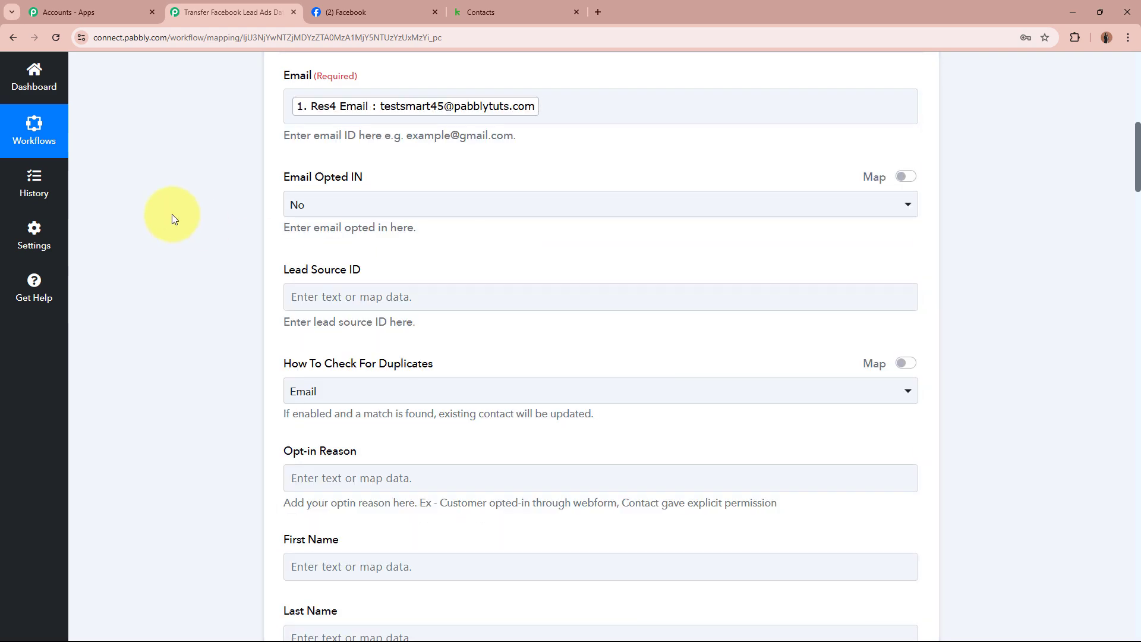
Keep Email as the How To Check For Duplicates option
scroll(172, 218, up, 8)
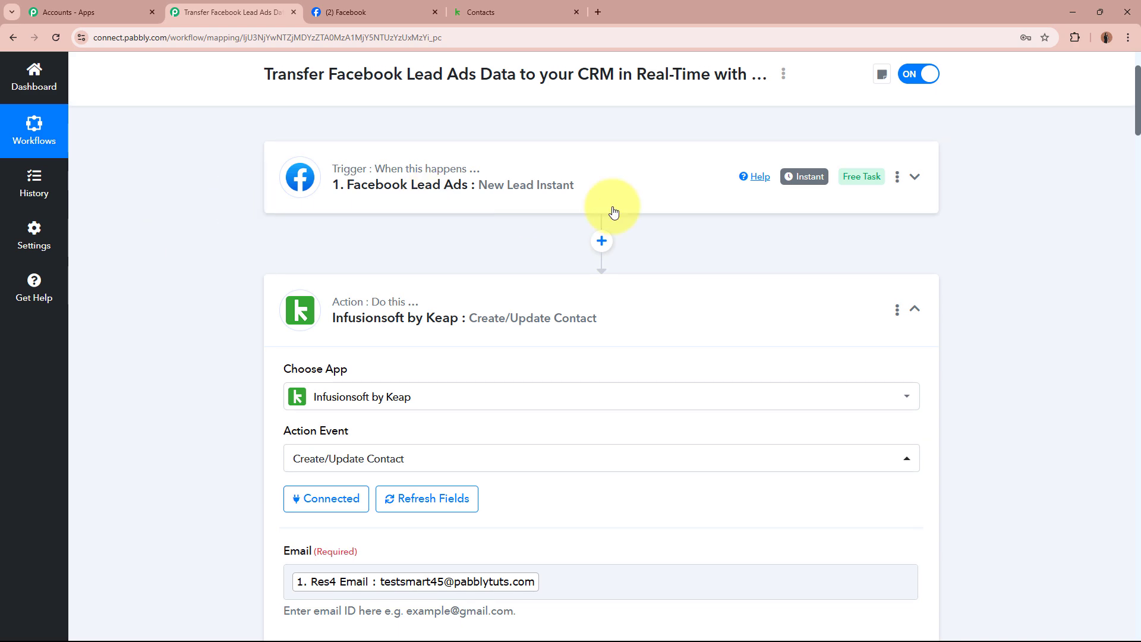
scroll(169, 307, down, 4)
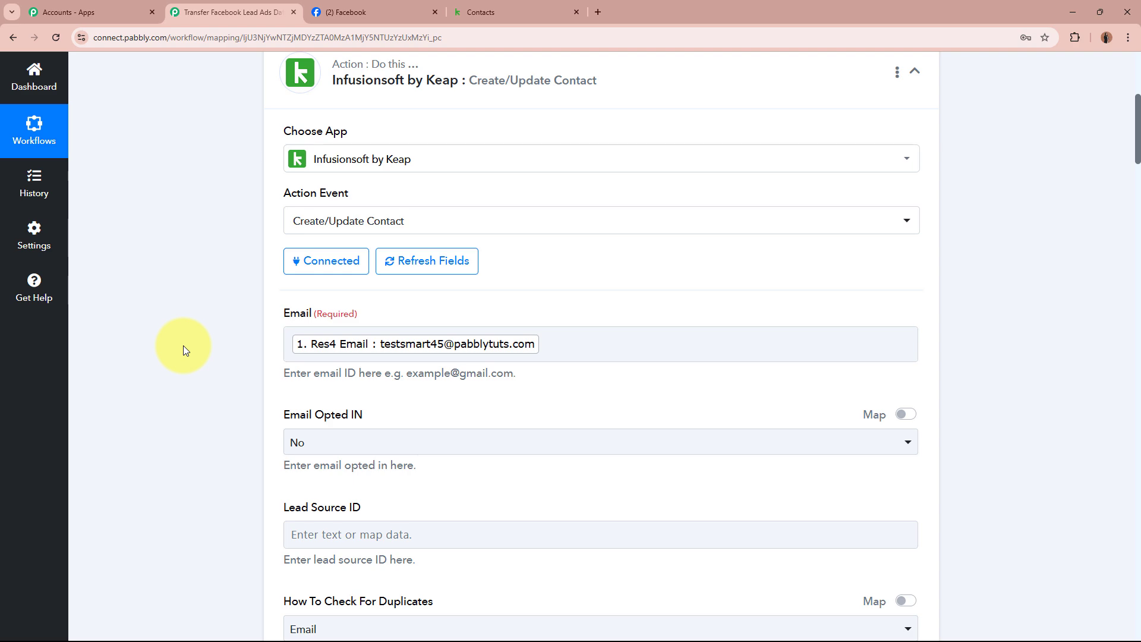
scroll(183, 345, up, 4)
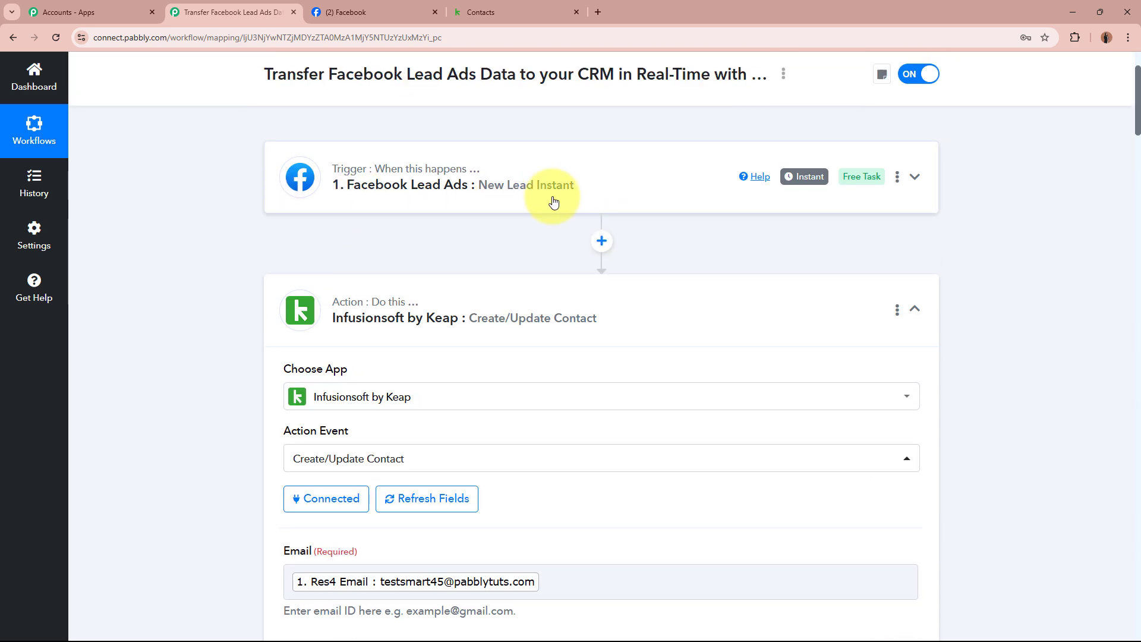
scroll(552, 202, down, 4)
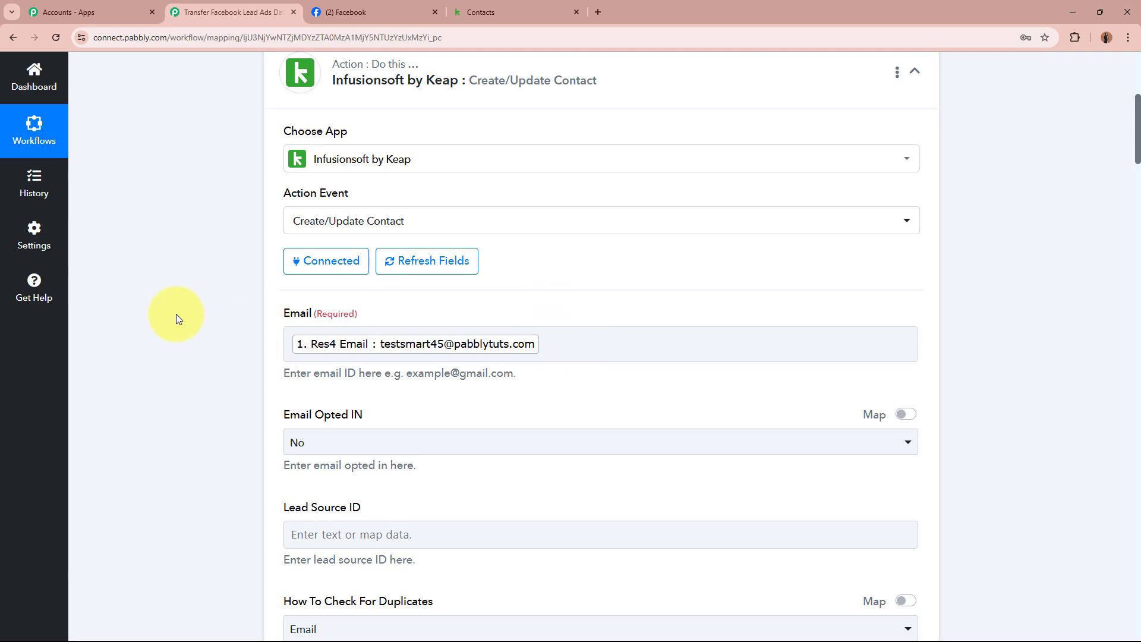
scroll(176, 314, down, 4)
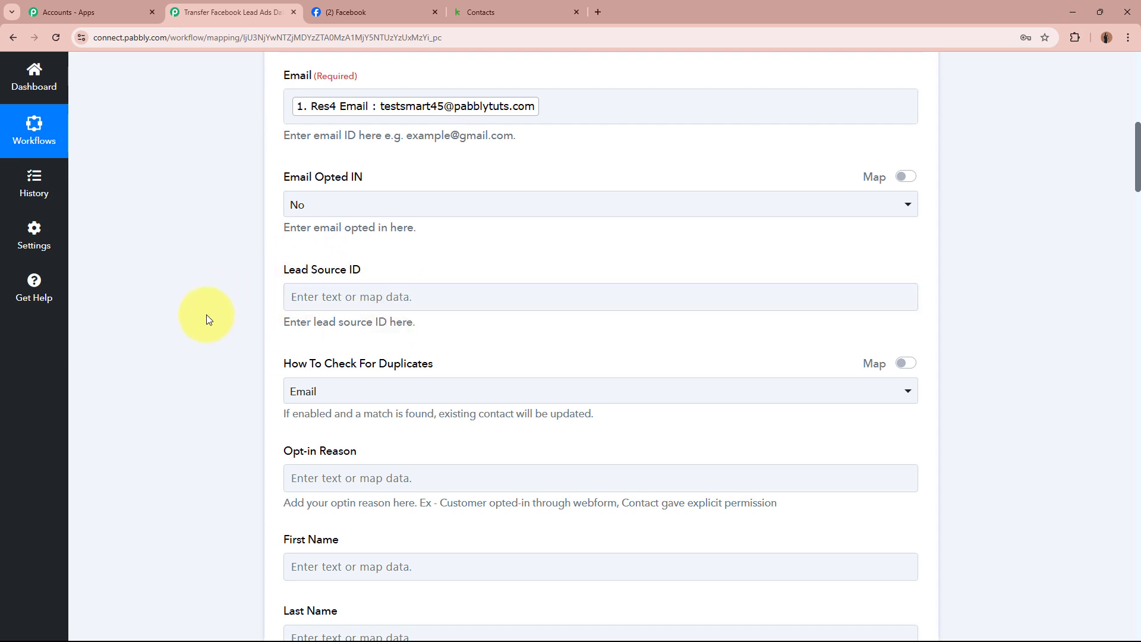
scroll(198, 318, down, 2)
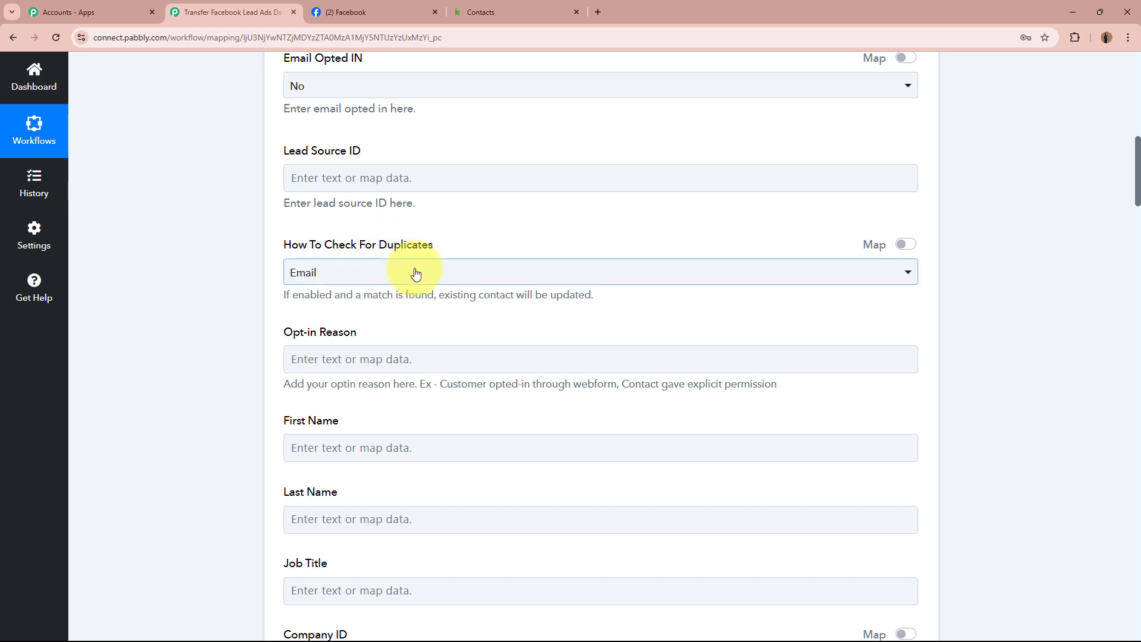
click(415, 272)
click(395, 339)
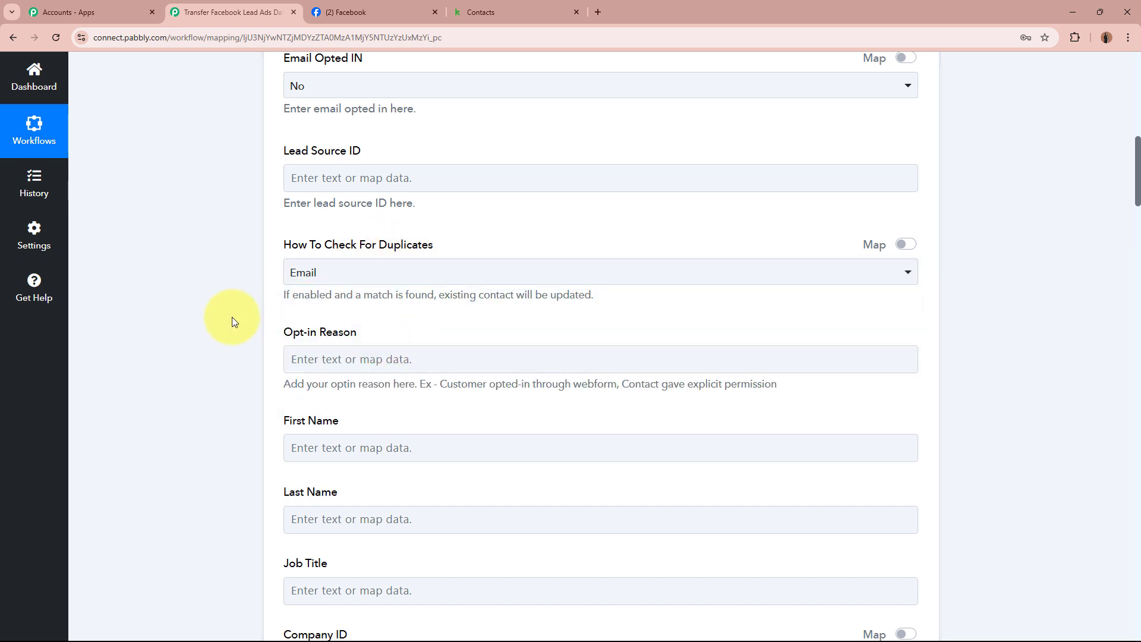
scroll(231, 316, down, 2)
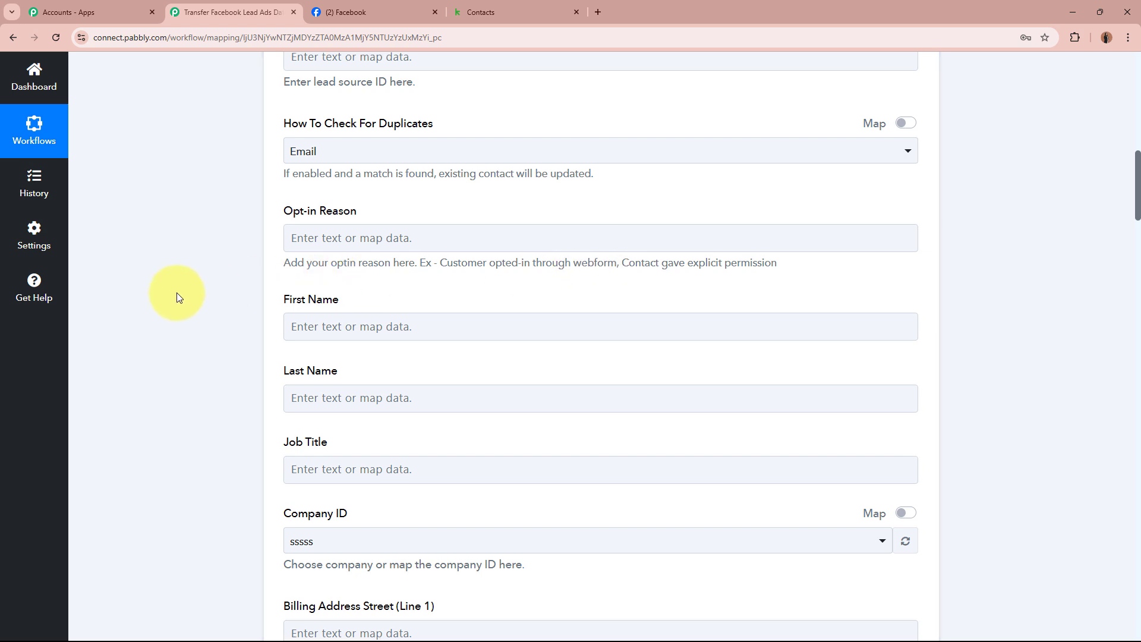
scroll(178, 298, down, 2)
Map Res4 First Name and Res4 Last Name into Keap's First Name and Last Name fields
click(357, 213)
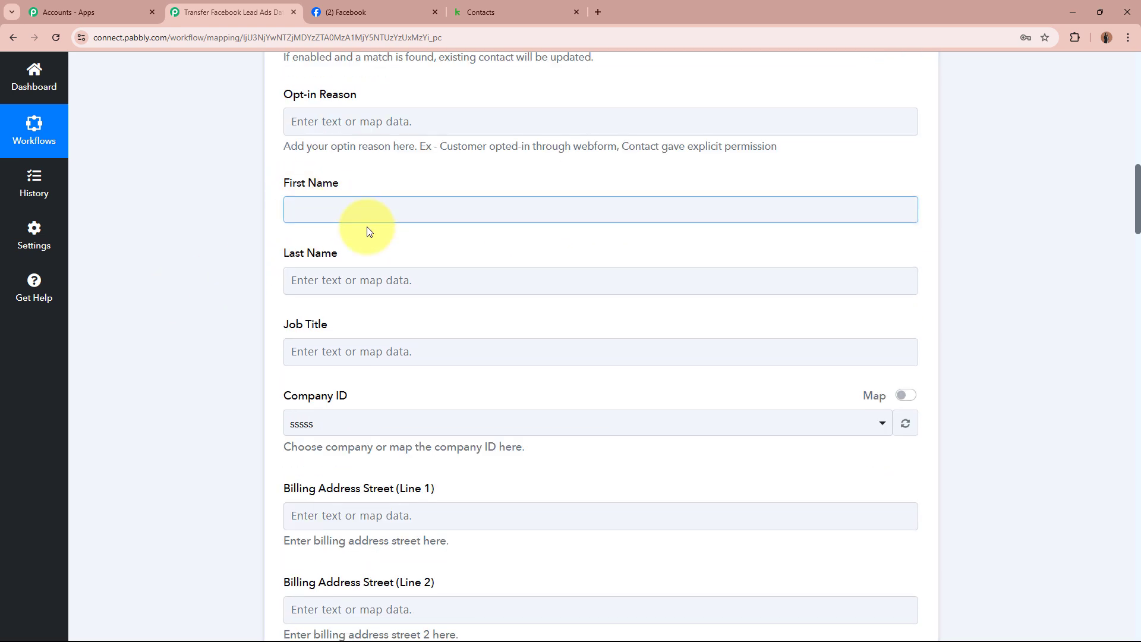
click(374, 319)
click(375, 362)
click(243, 316)
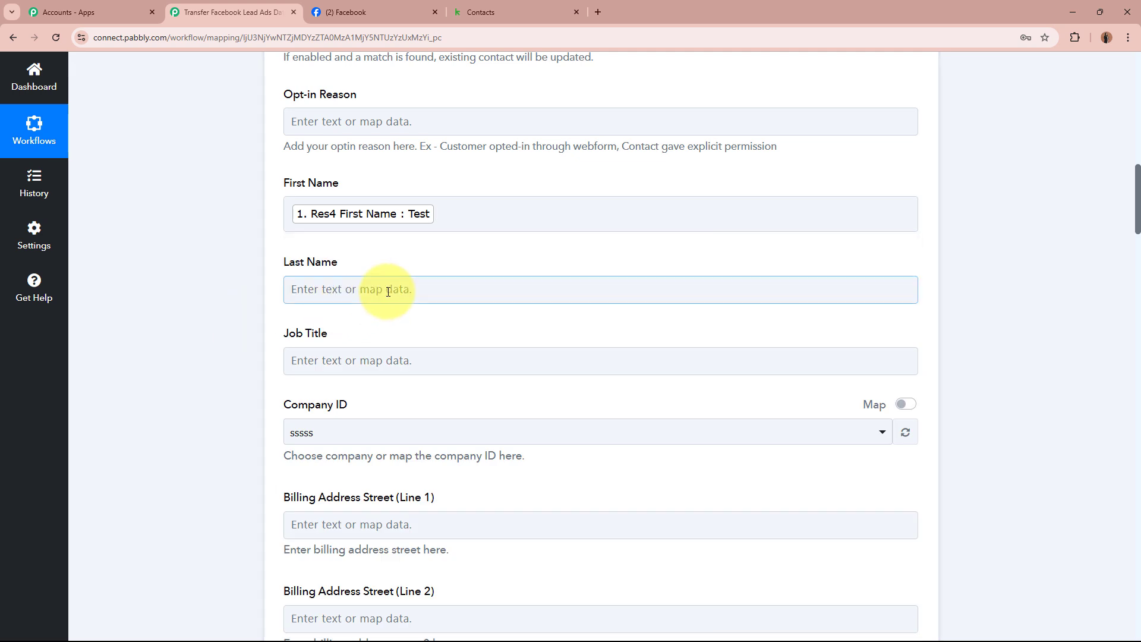
click(382, 291)
click(404, 408)
click(415, 466)
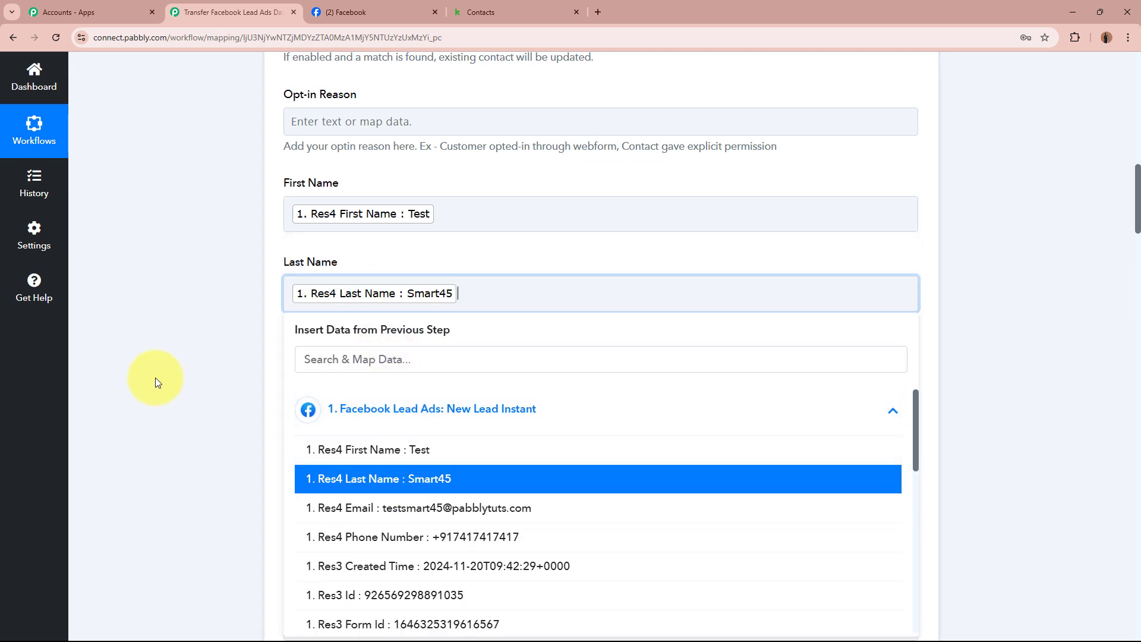
click(186, 364)
scroll(186, 365, down, 2)
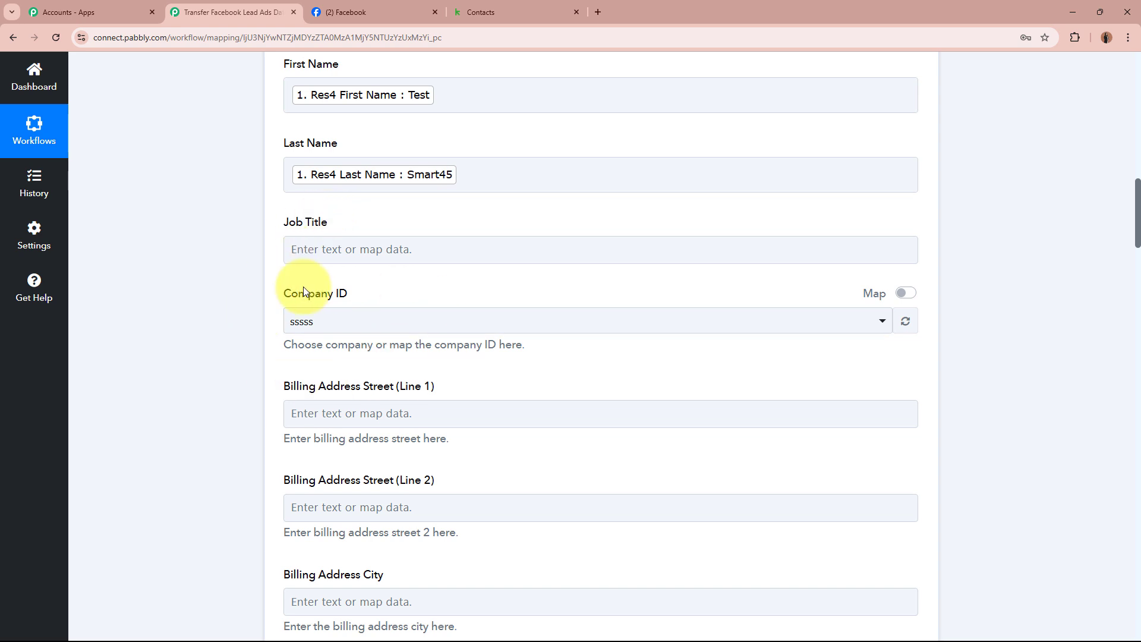
Switch Company ID to mapped data and select its leftover value 58
click(904, 293)
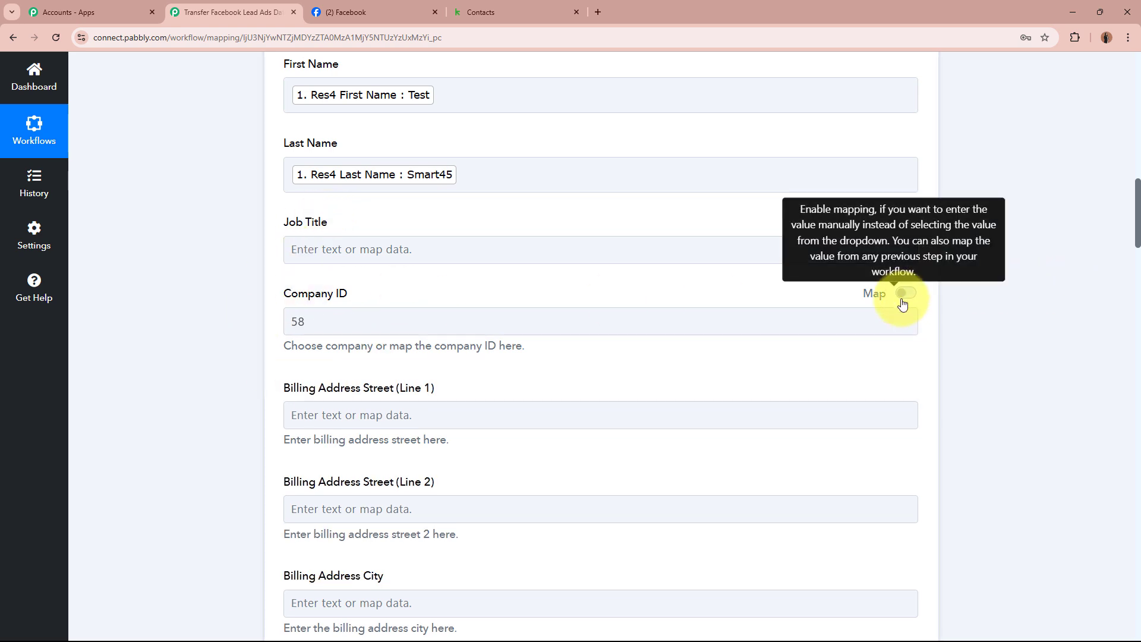
click(491, 324)
double_click(491, 324)
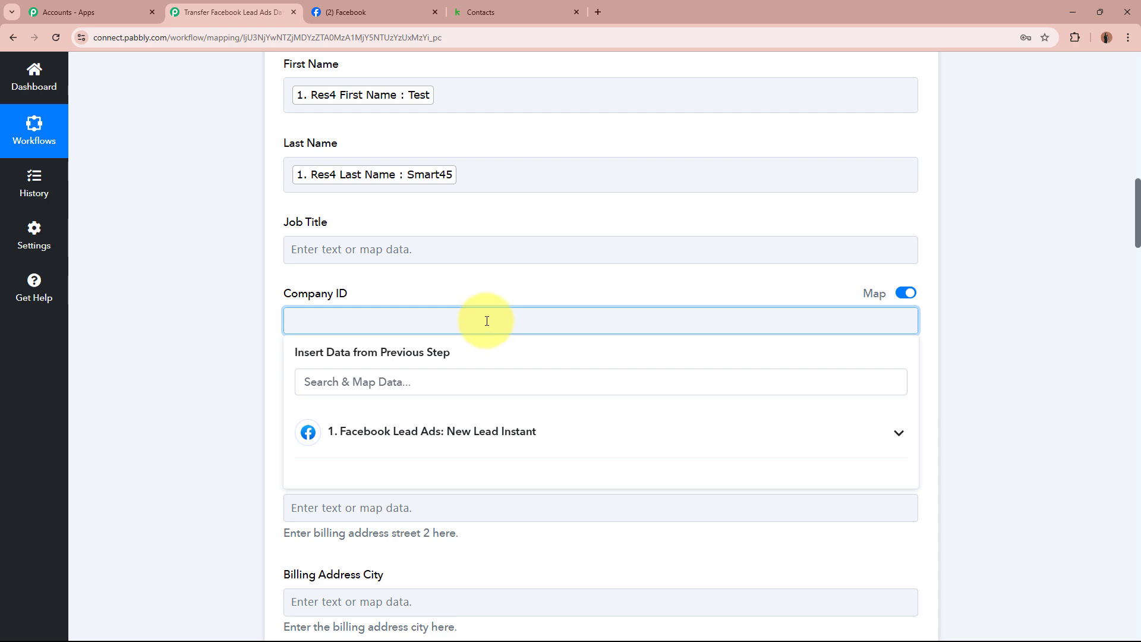
click(209, 364)
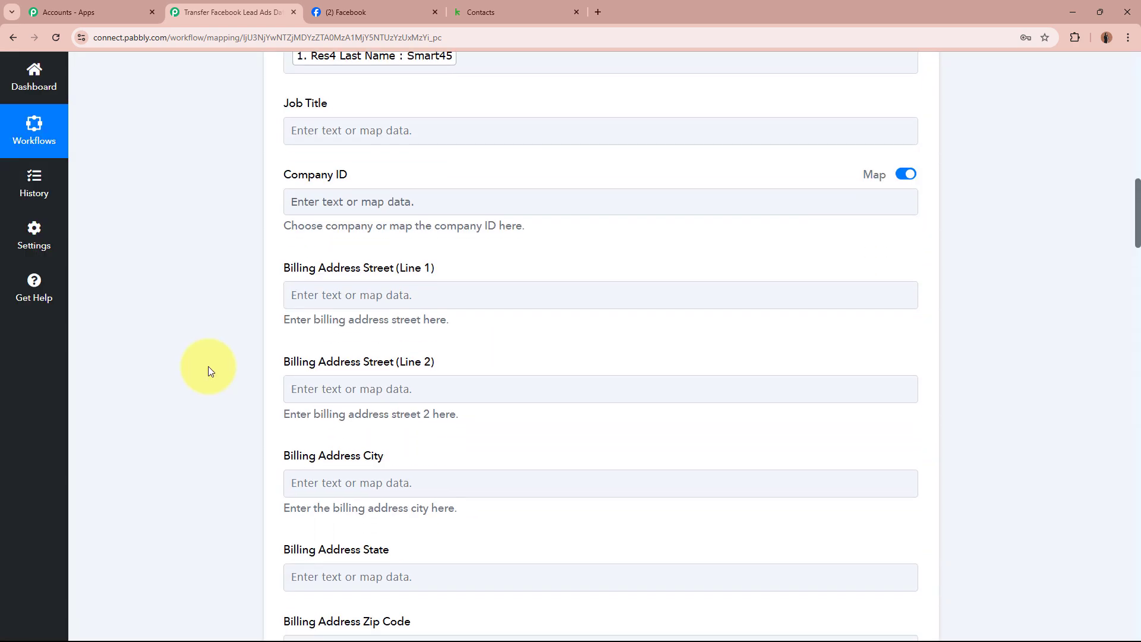
scroll(223, 333, down, 2)
scroll(681, 497, down, 8)
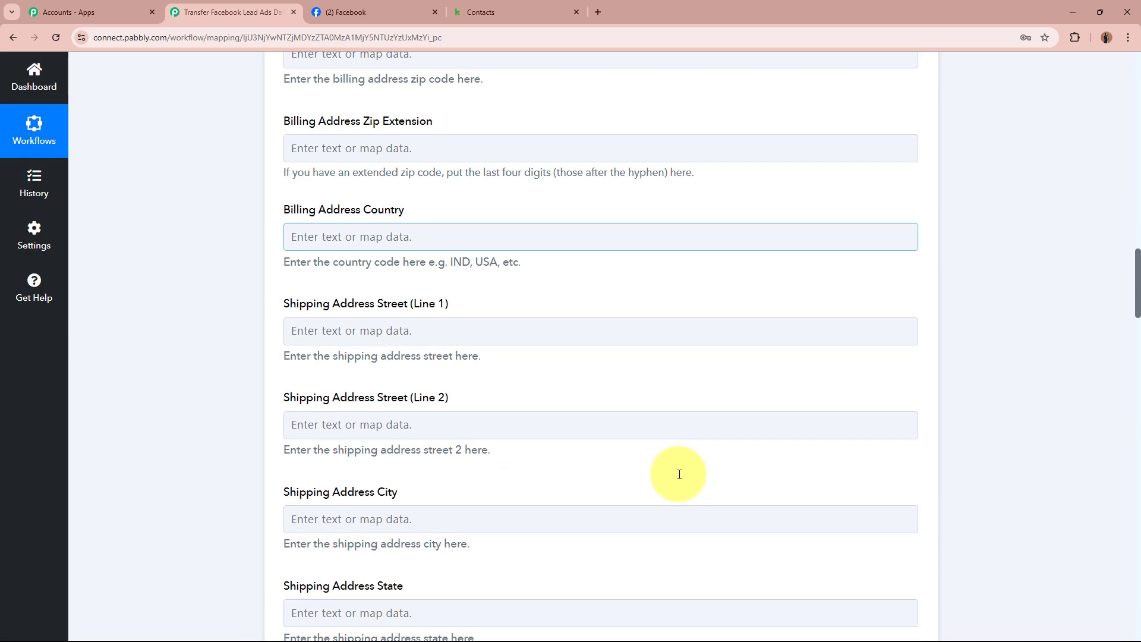
scroll(679, 474, down, 10)
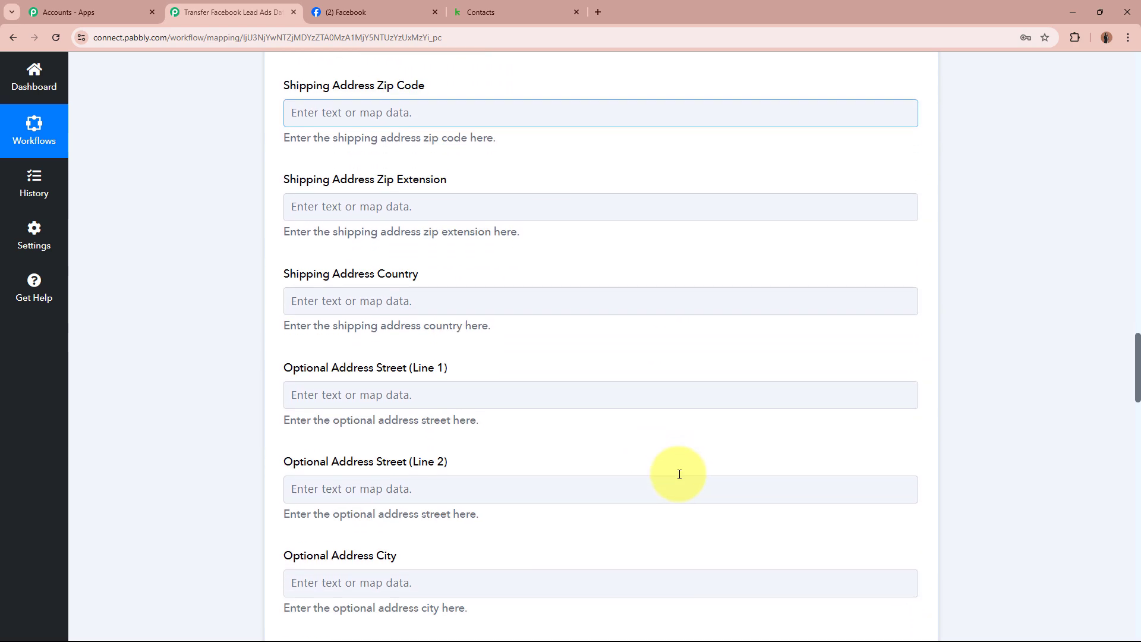
scroll(679, 474, down, 12)
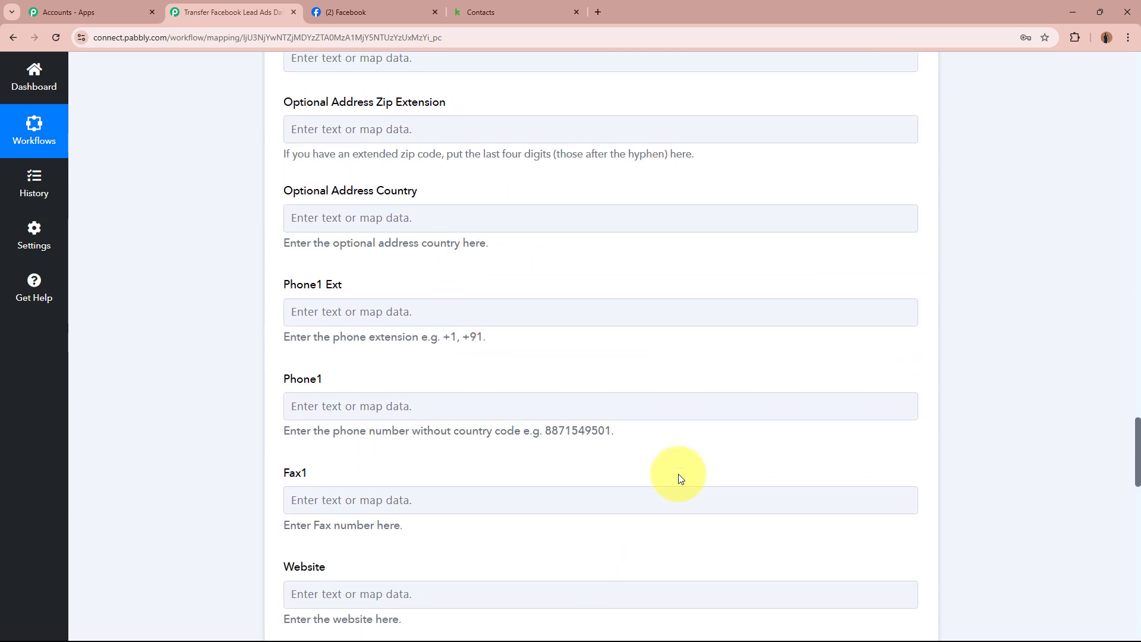
scroll(451, 297, down, 2)
scroll(315, 261, up, 2)
Map the Facebook lead's phone number into the Phone1 Ext field
click(346, 317)
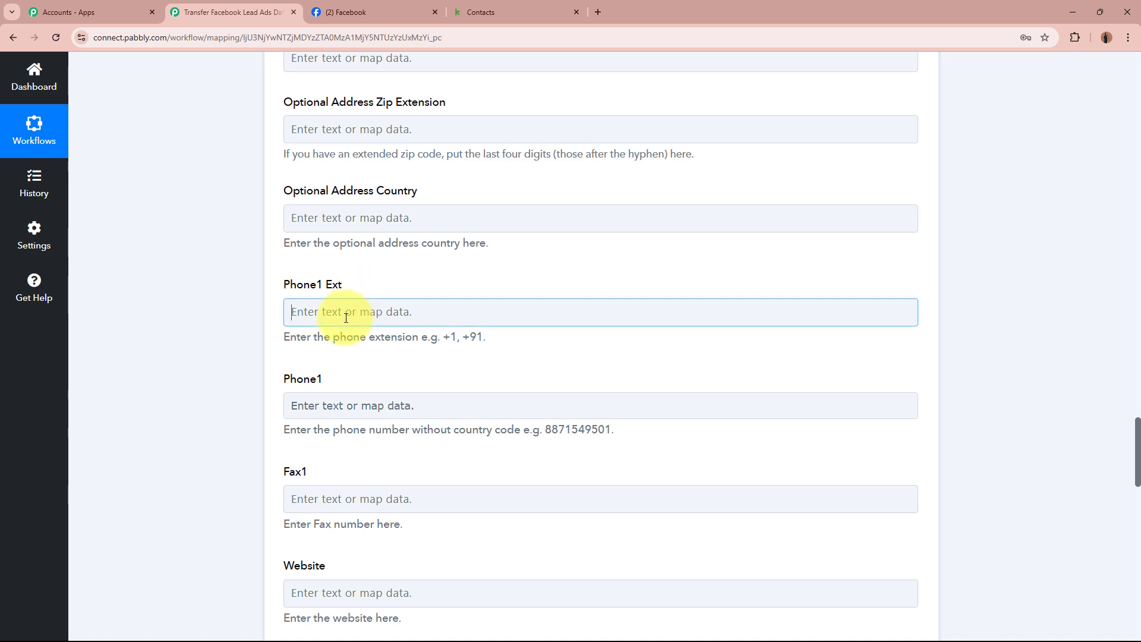
click(370, 442)
click(386, 549)
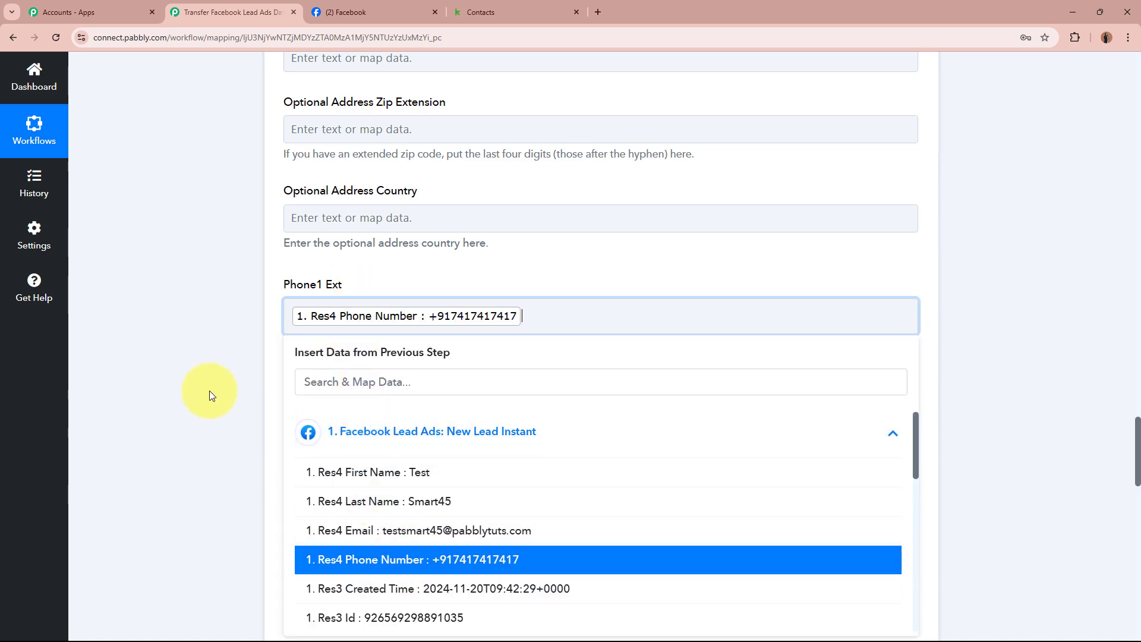
click(204, 383)
scroll(205, 383, down, 6)
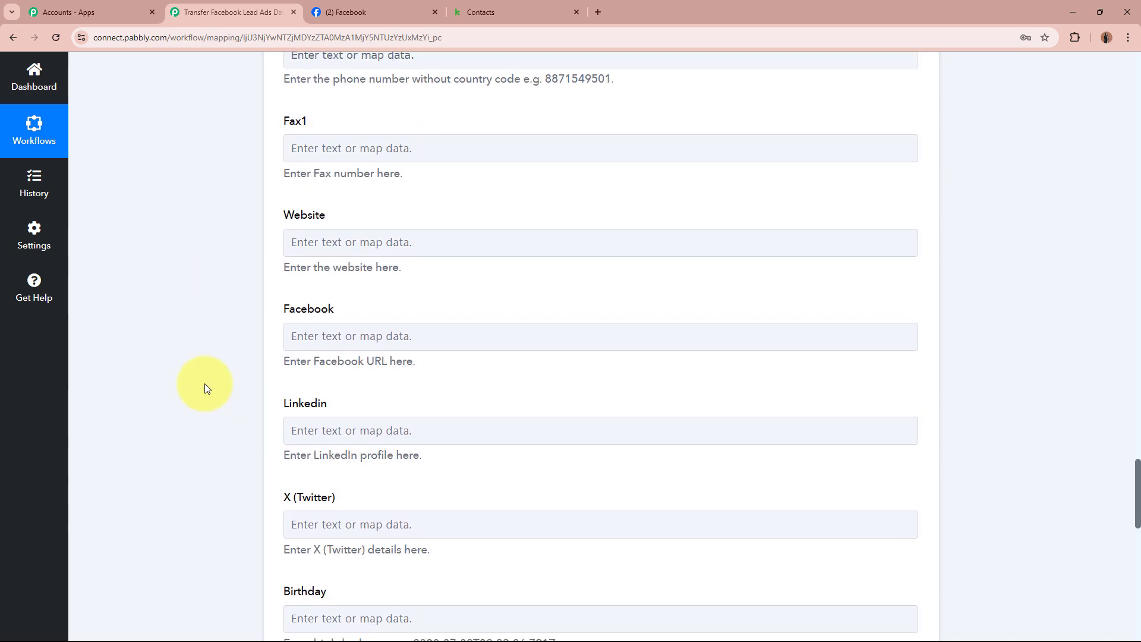
scroll(204, 385, down, 2)
scroll(958, 425, down, 3)
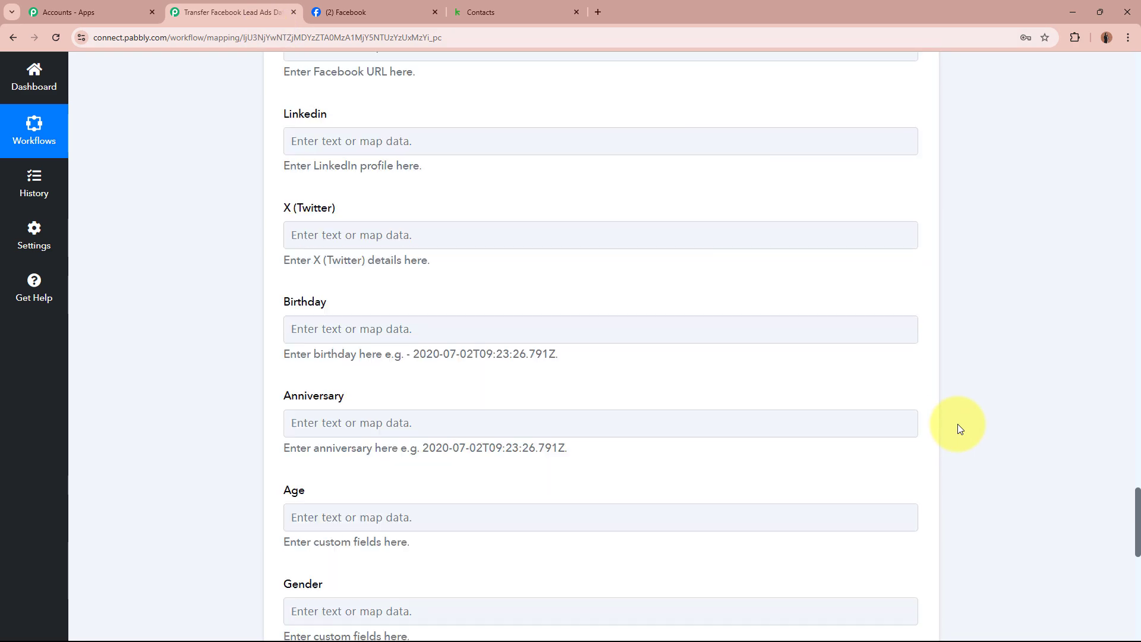
scroll(957, 425, down, 7)
Enter 'Facebook Lead Ads' as the Lead Source
click(448, 365)
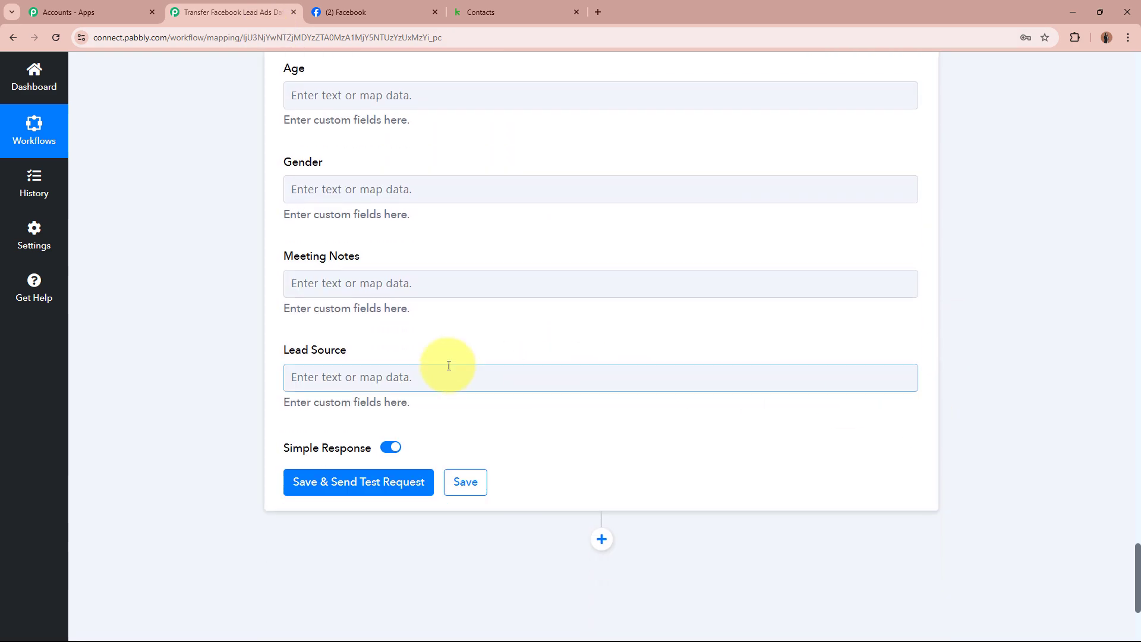
text(F)
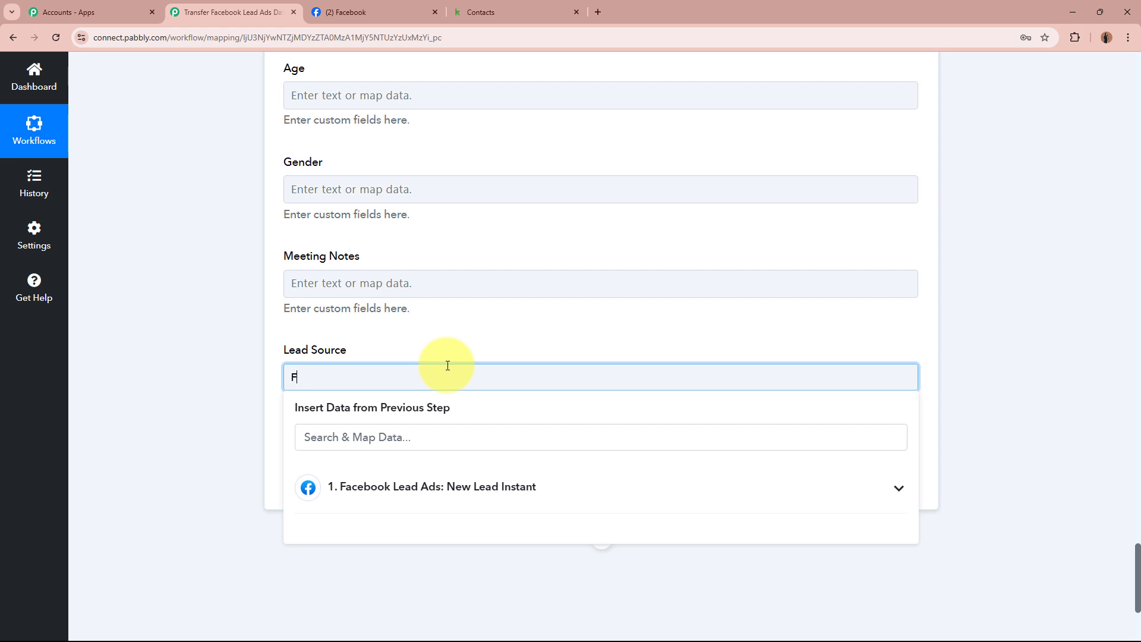
text(acebook Lead Ads)
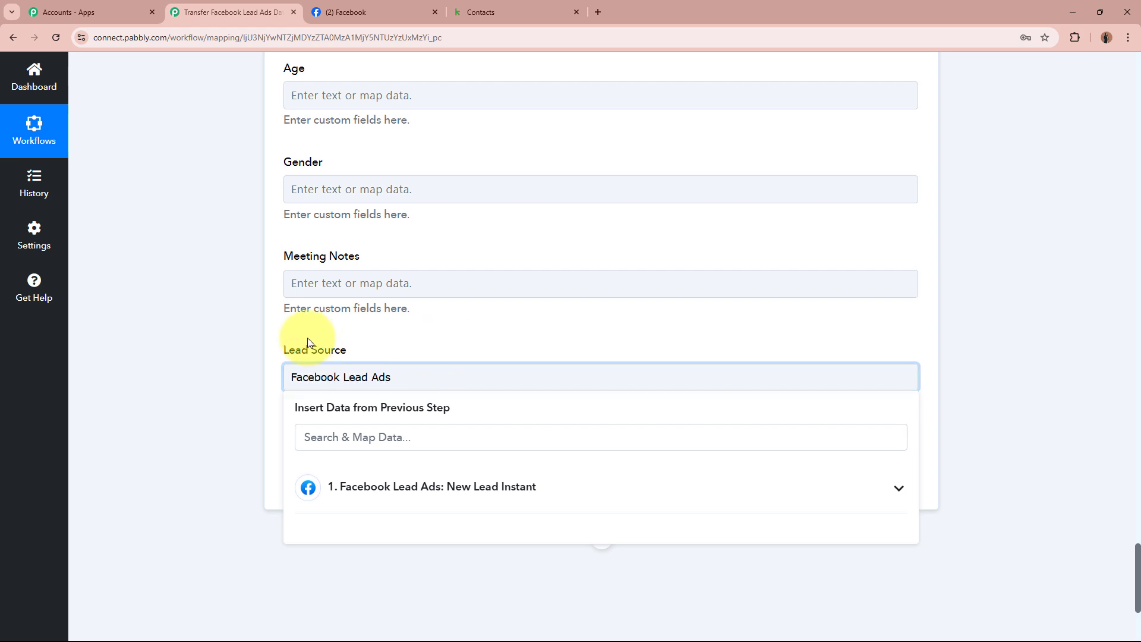
click(210, 383)
scroll(308, 365, down, 3)
scroll(308, 365, down, 1)
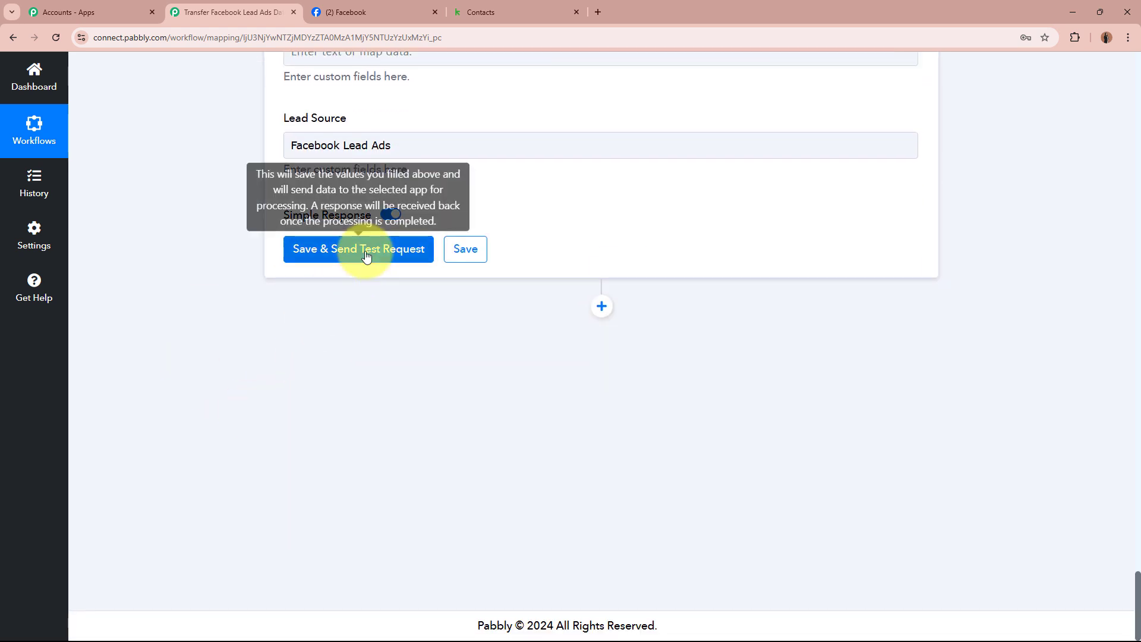
Save and test the Keap step, which returns contact Id 356
click(364, 250)
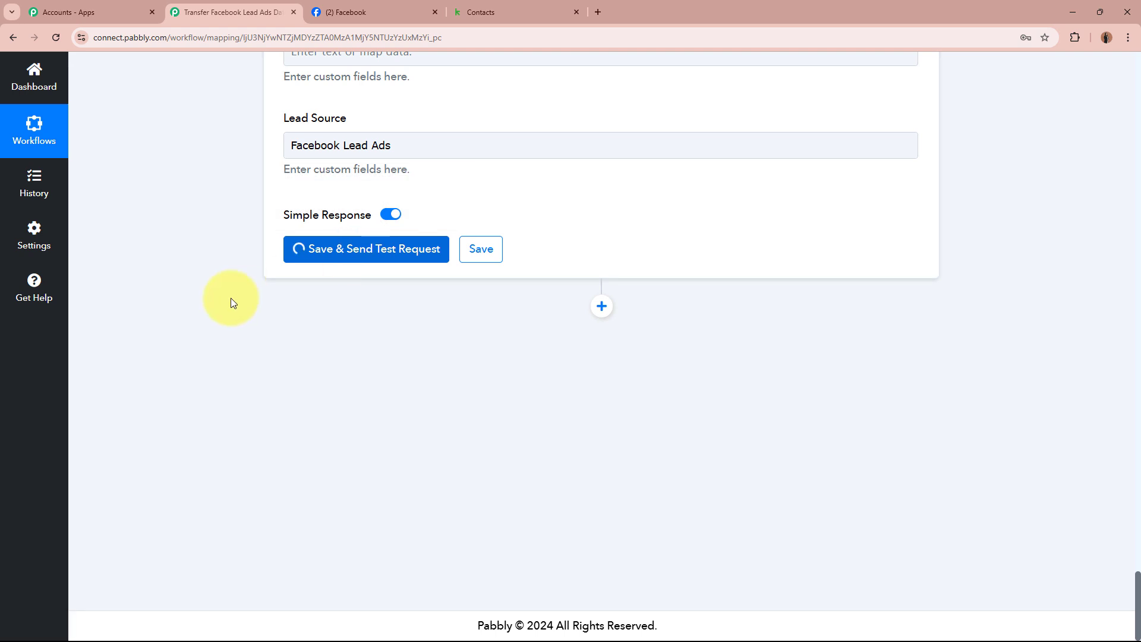
scroll(191, 397, down, 2)
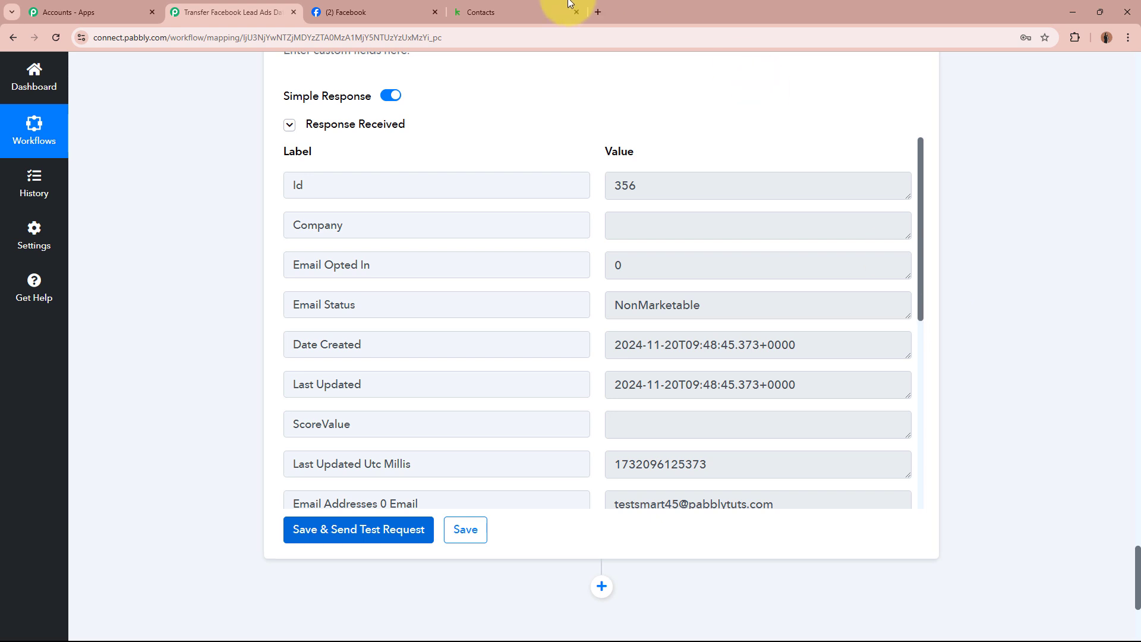
click(553, 11)
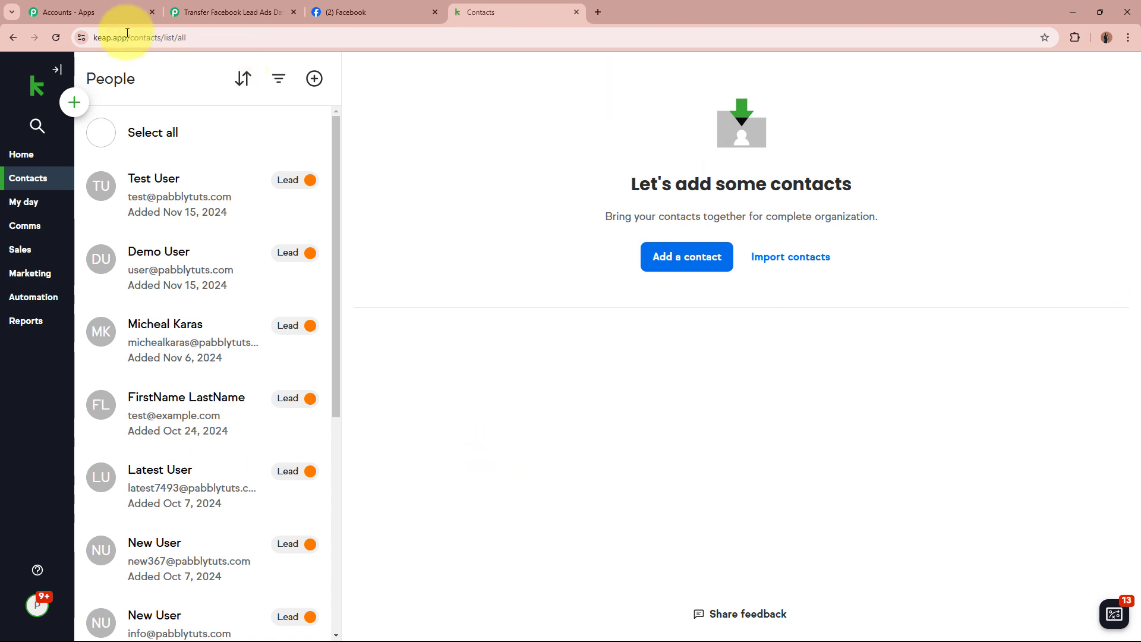
Refresh Keap contacts and open Test Smart45, whose lead source shows facebook lead ads
click(56, 38)
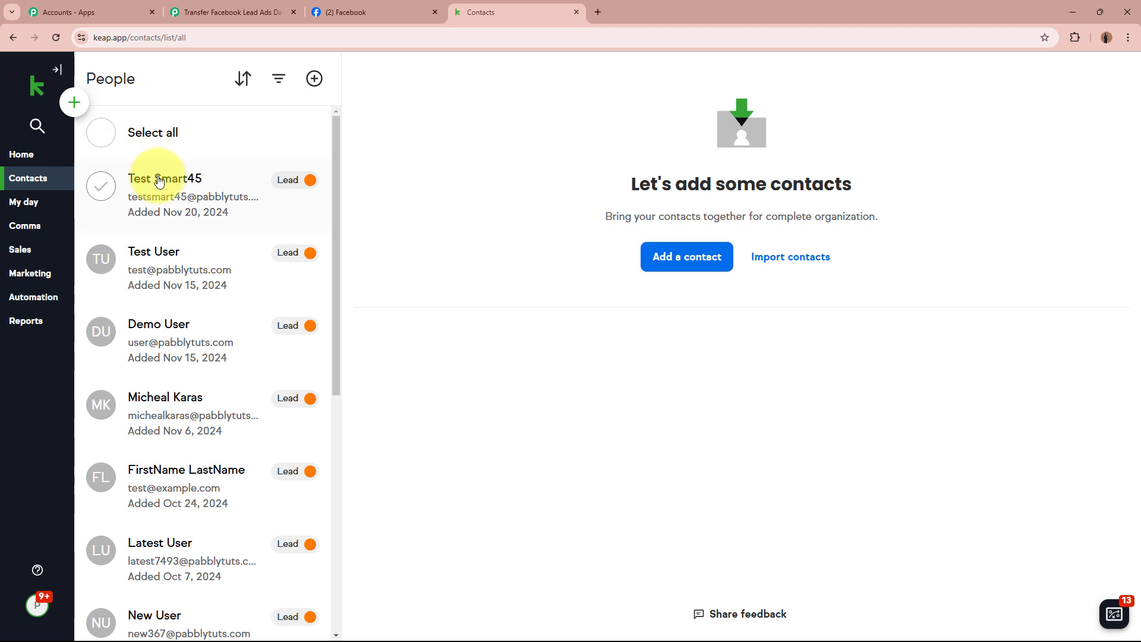
click(159, 181)
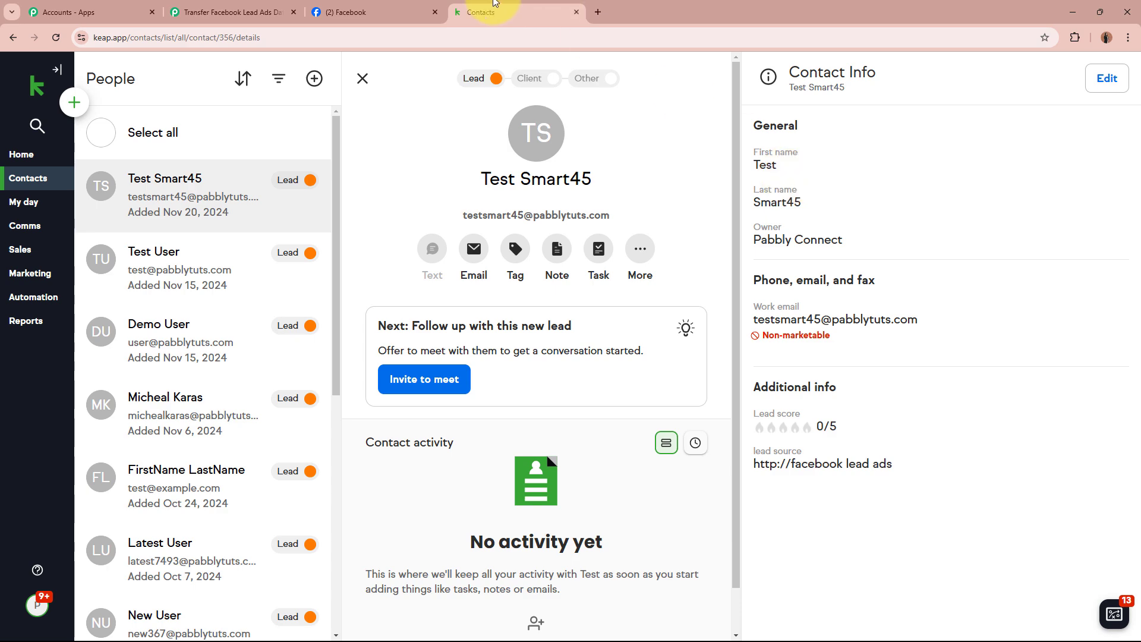
click(380, 12)
click(562, 17)
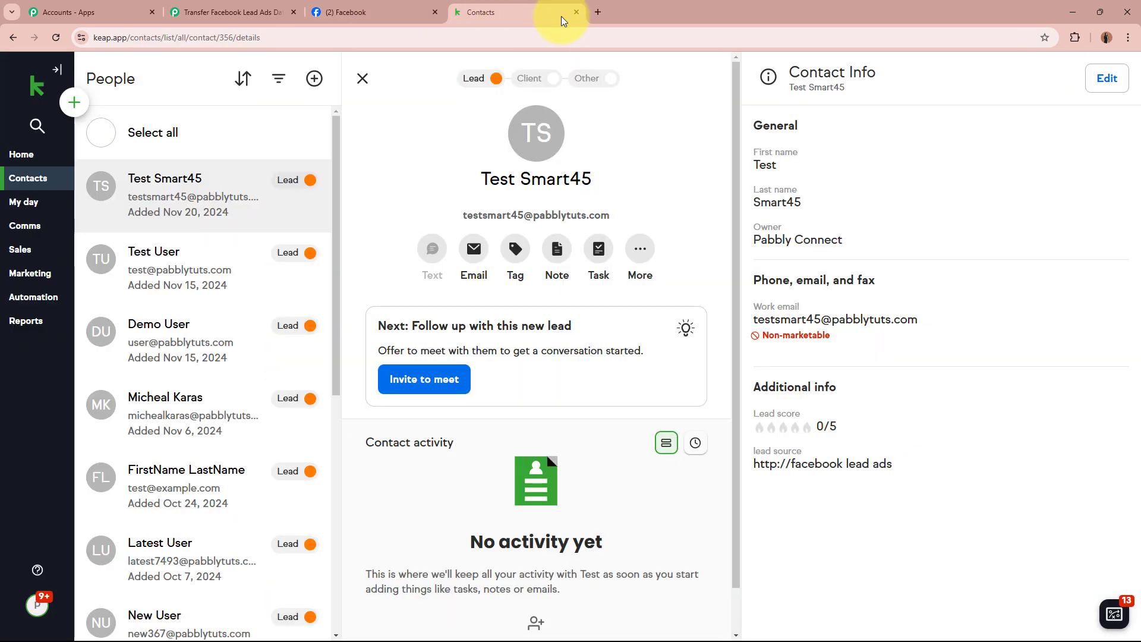
click(234, 16)
scroll(258, 256, up, 10)
scroll(259, 255, up, 15)
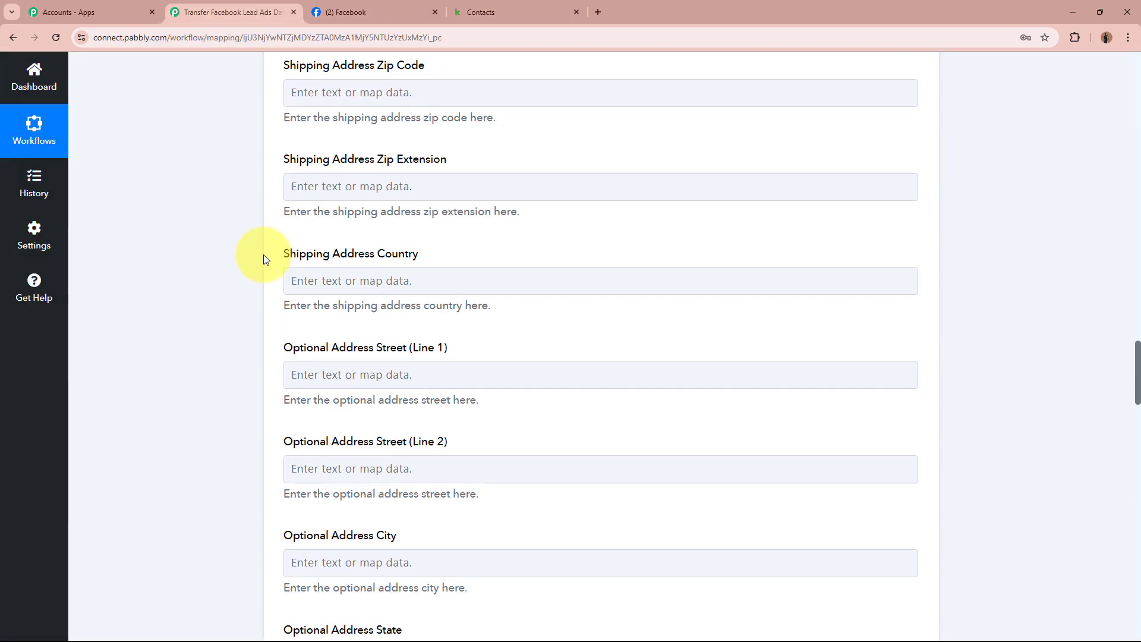
Collapse the Infusionsoft by Keap Create/Update Contact step, leaving trigger and action summaries
click(753, 433)
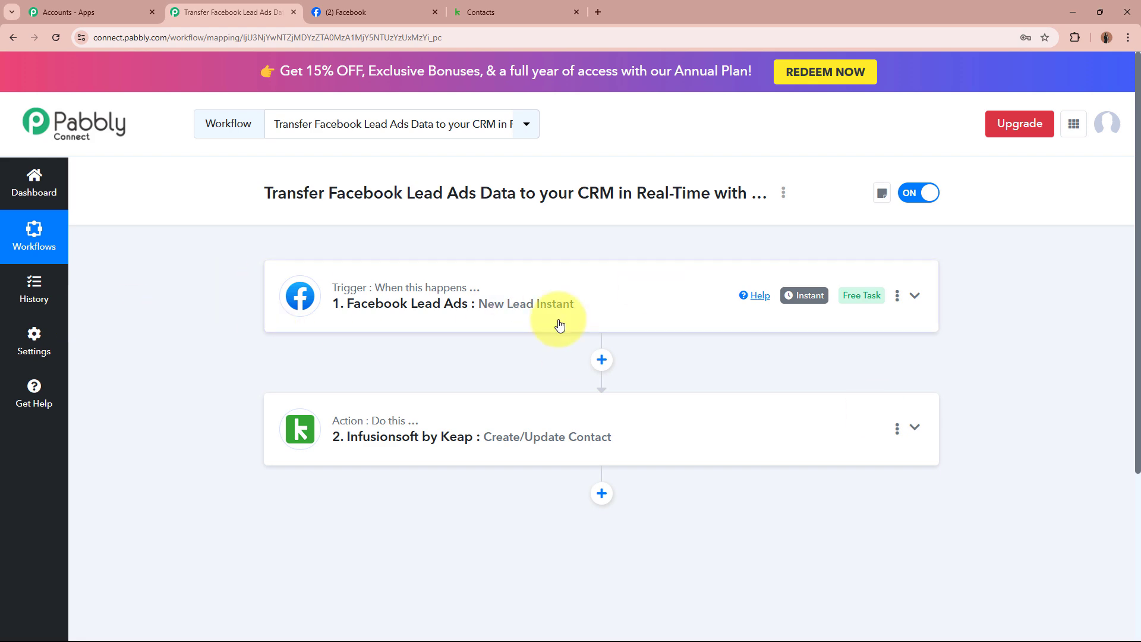
click(330, 12)
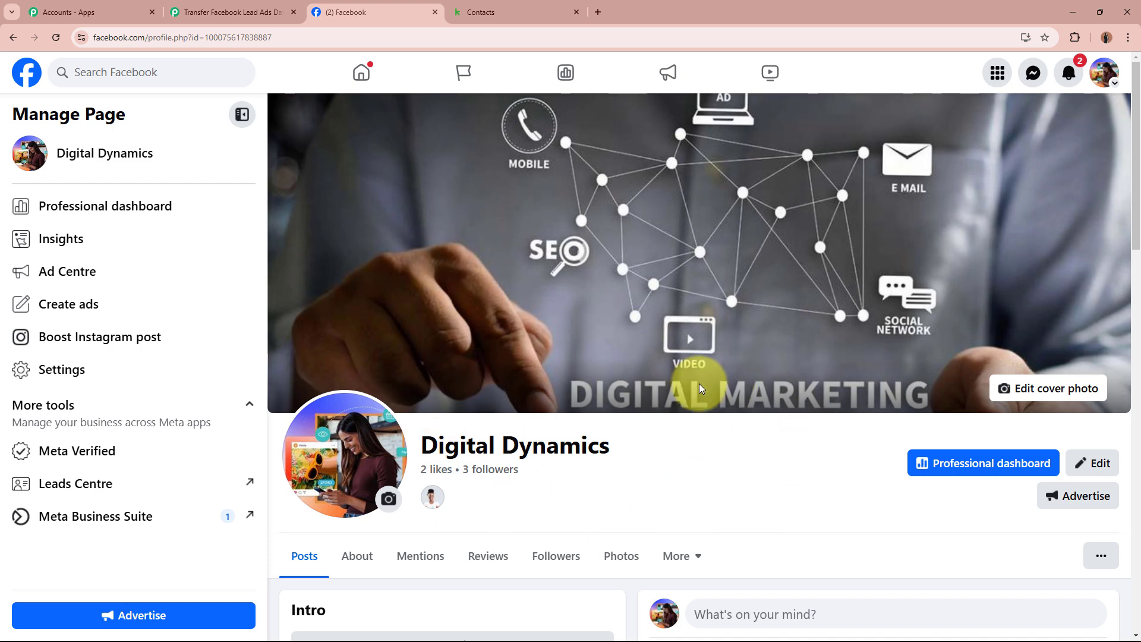
click(516, 11)
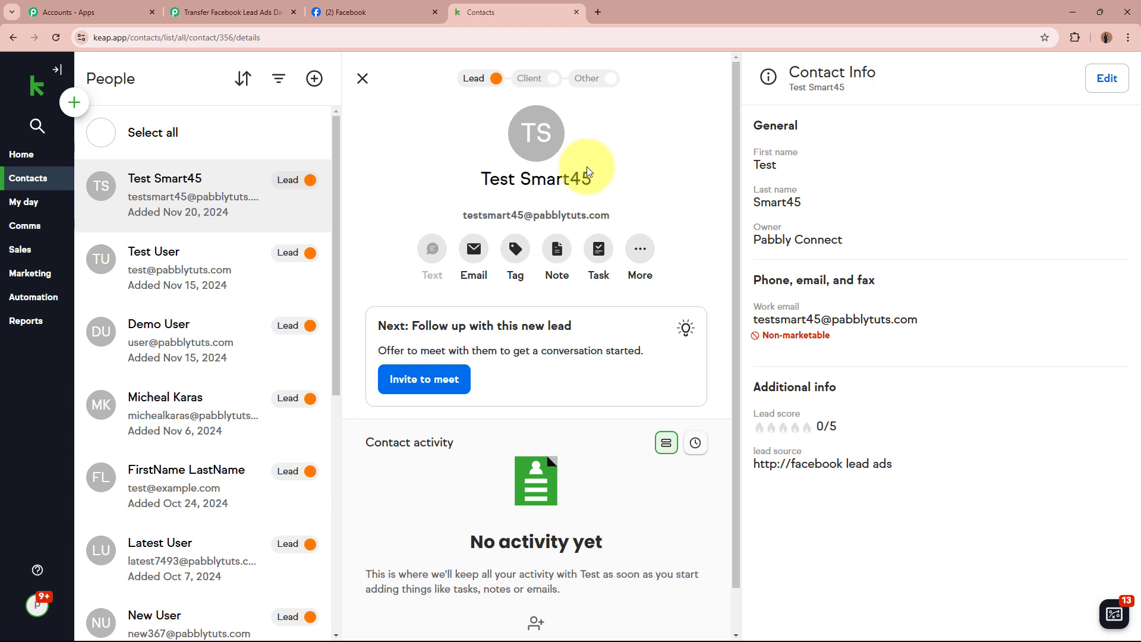
click(253, 12)
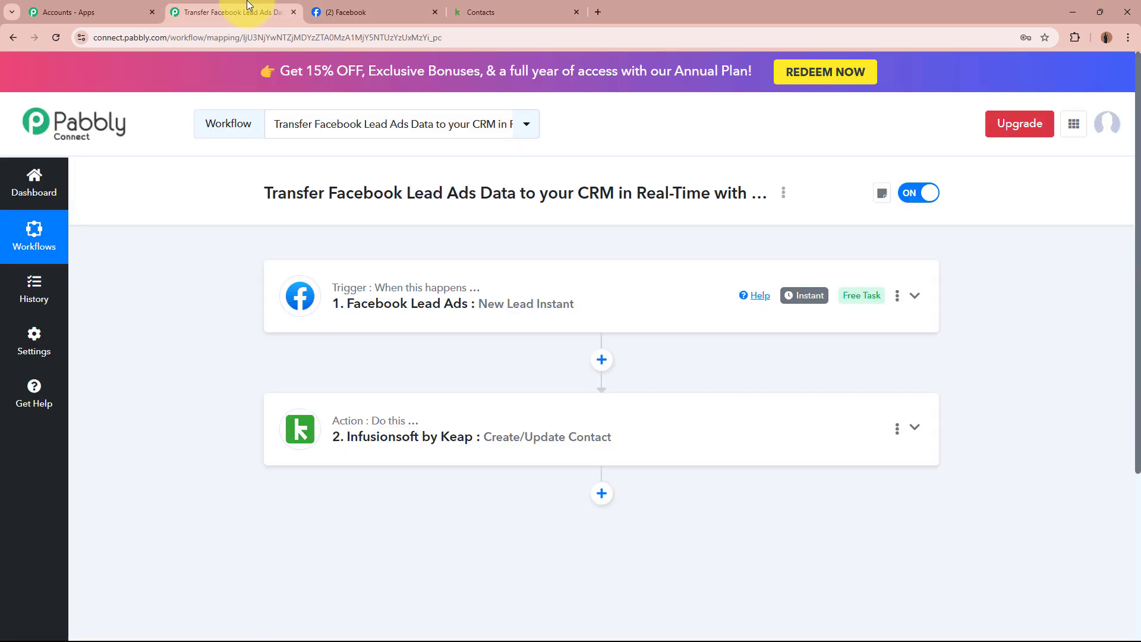